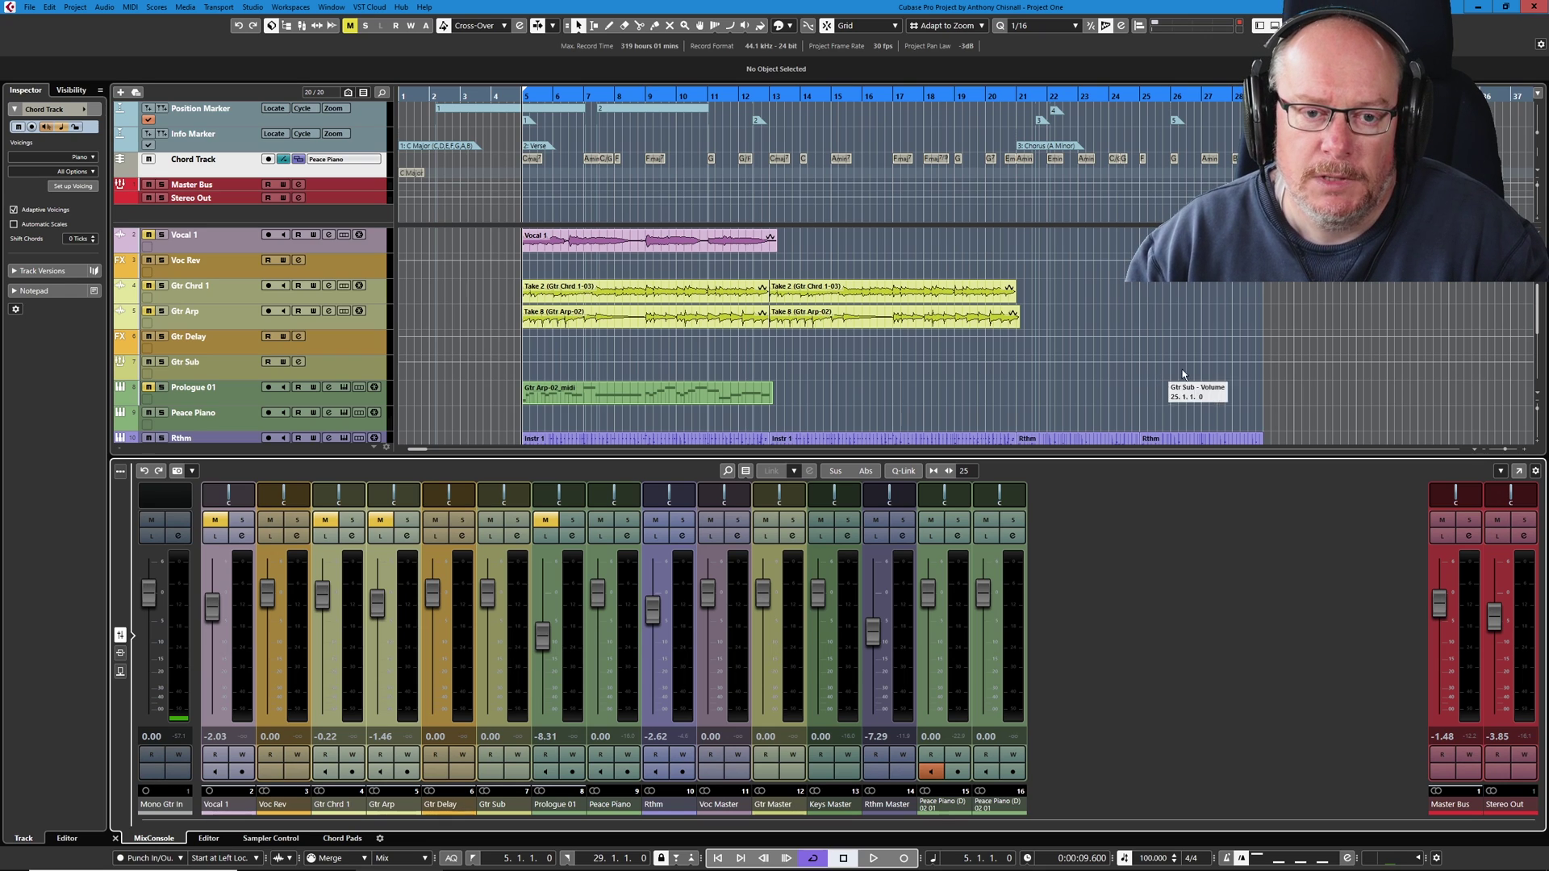
- Move the left locator to bar 21 so the loop range starts there
ctrl+click(1016, 94)
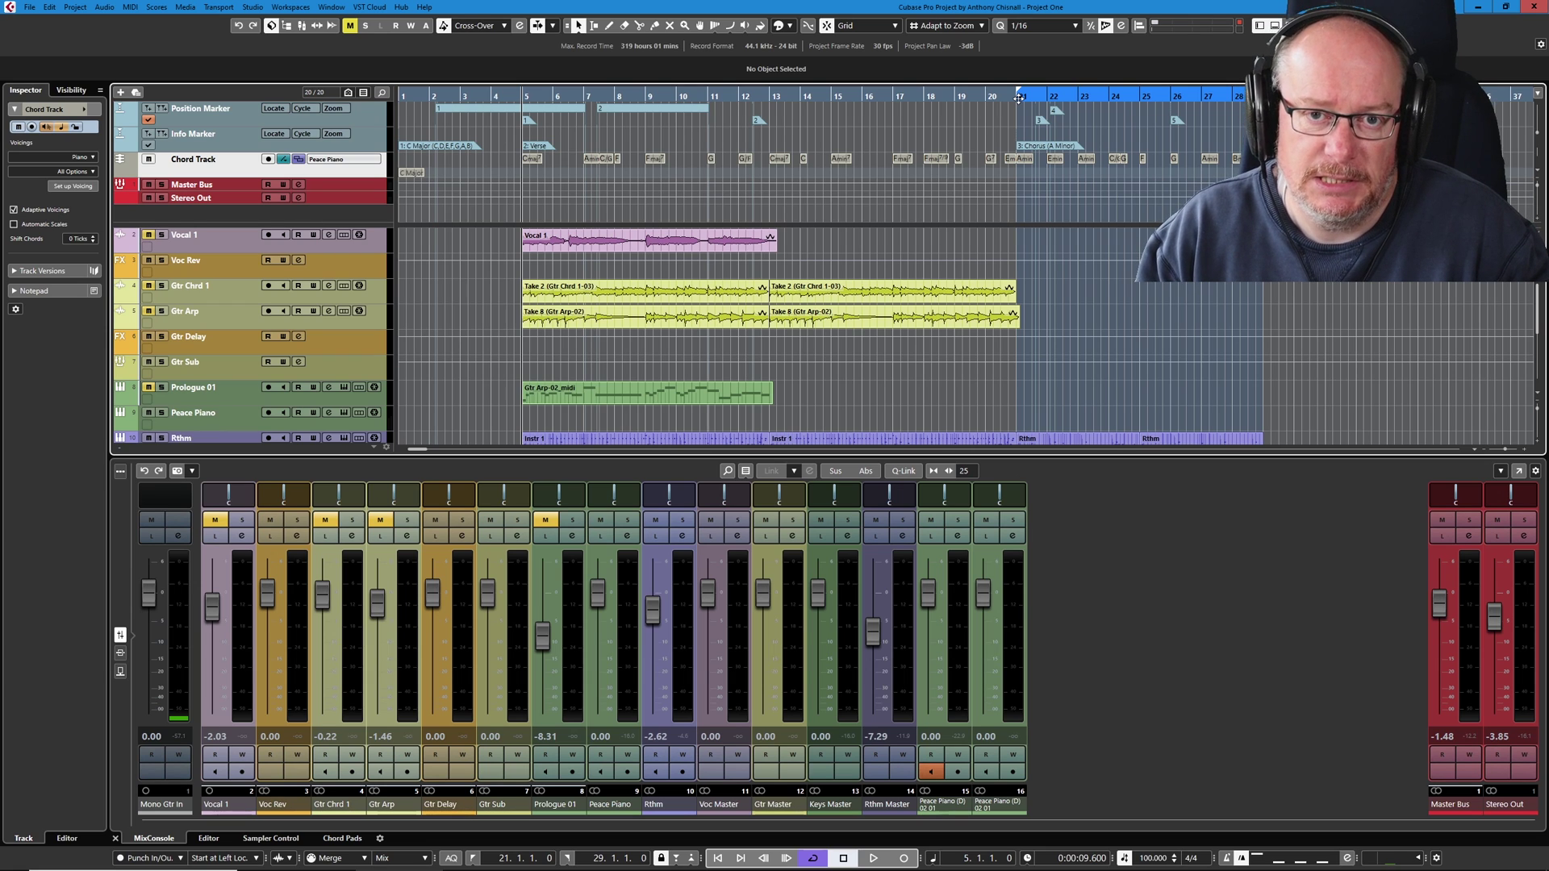
- Remove the surplus Peace Piano track and place Peace Piano (D)_01 directly beneath Peace Piano
scroll(330, 343, down, 3)
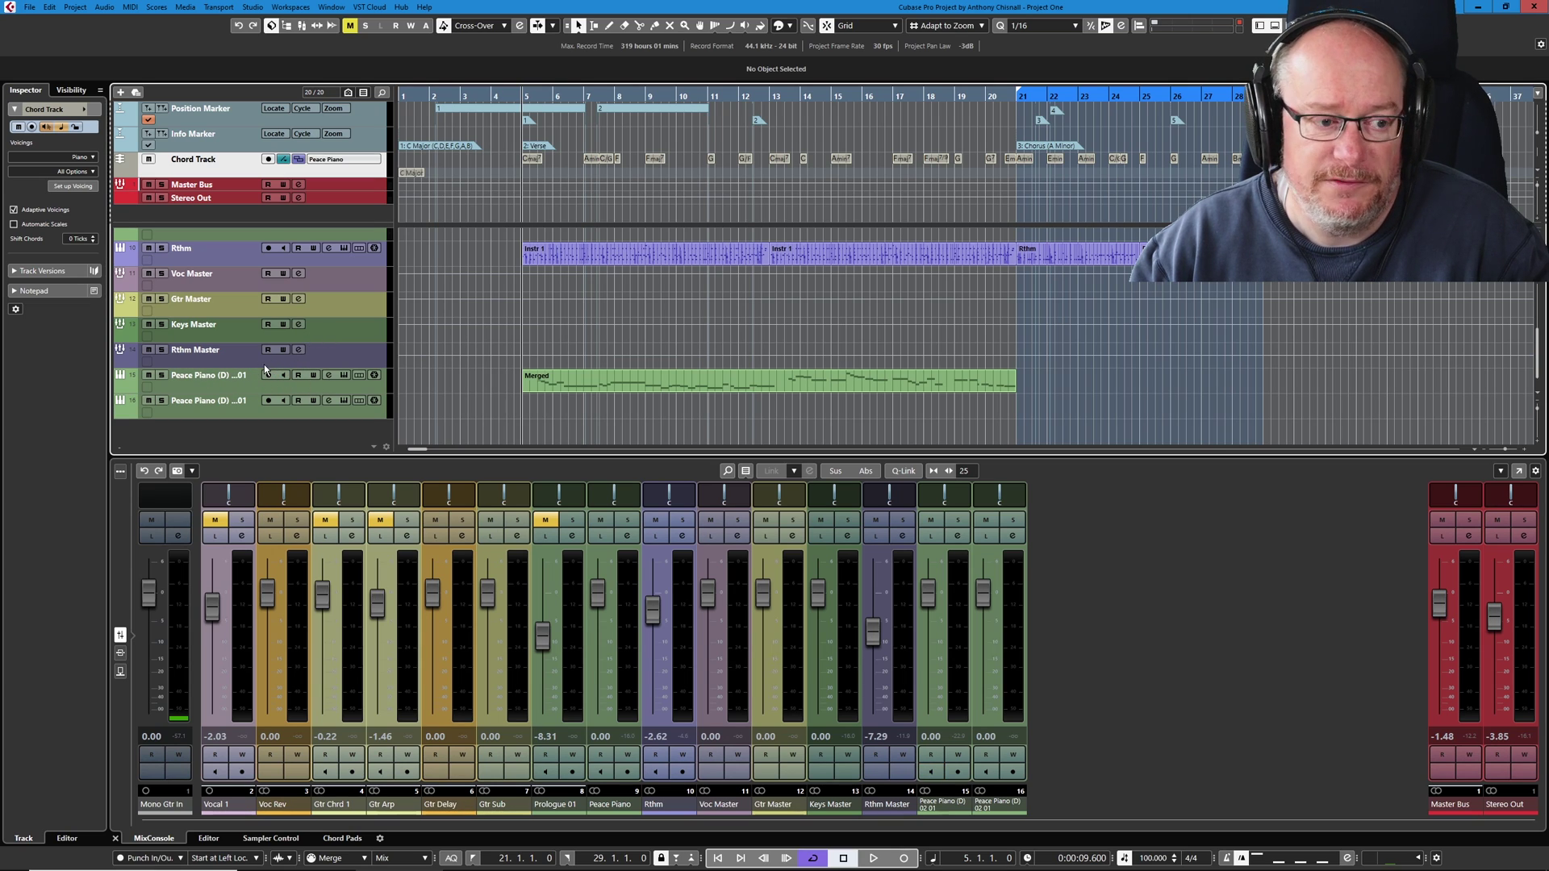
right_click(217, 414)
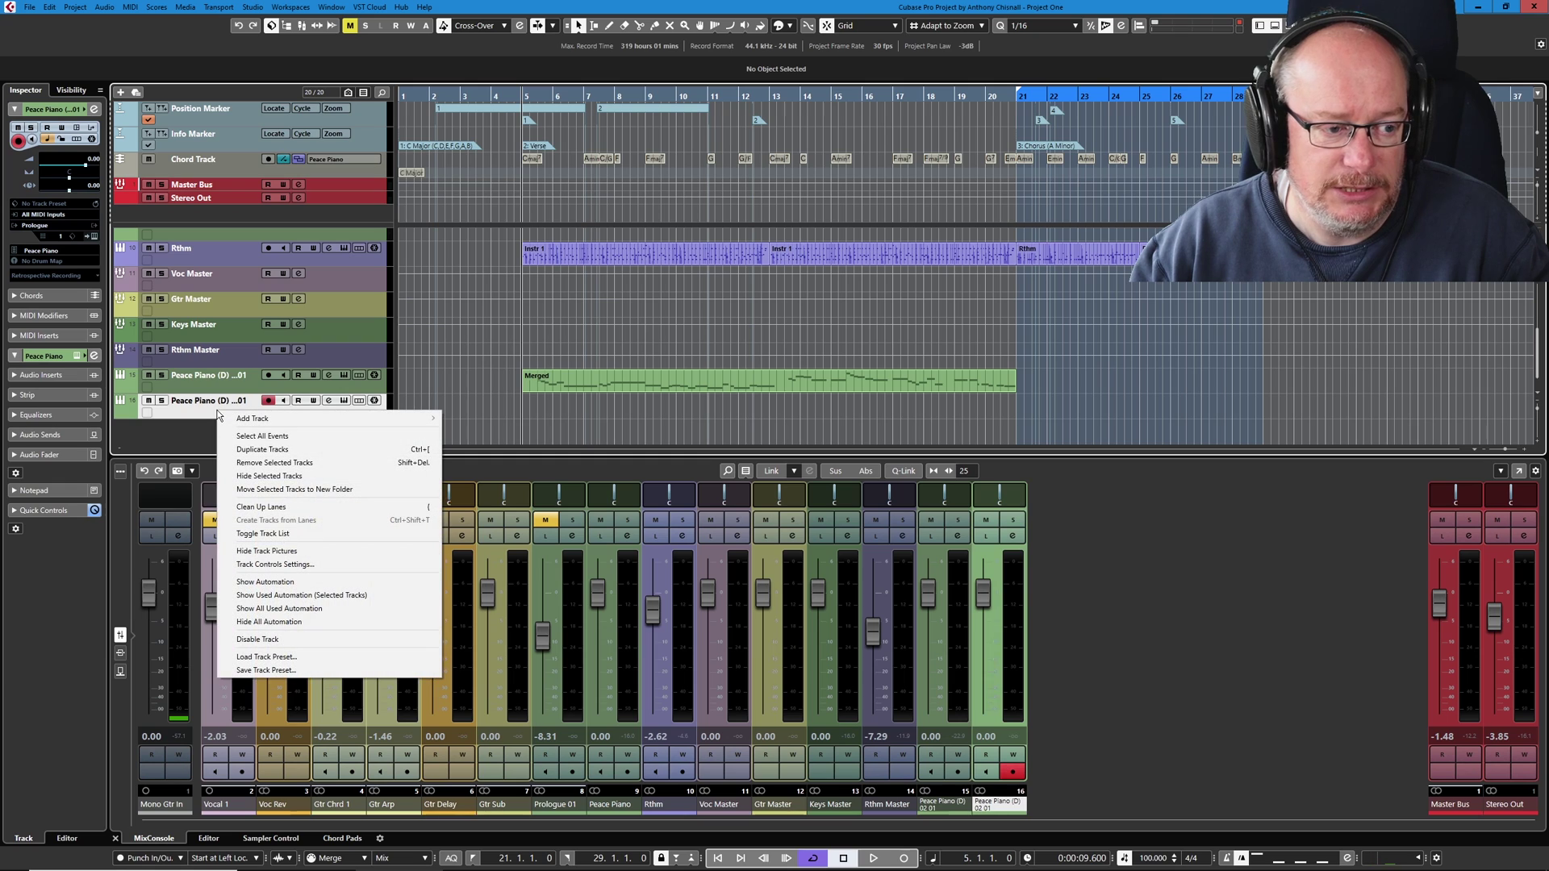
click(271, 463)
drag(219, 404, 227, 278)
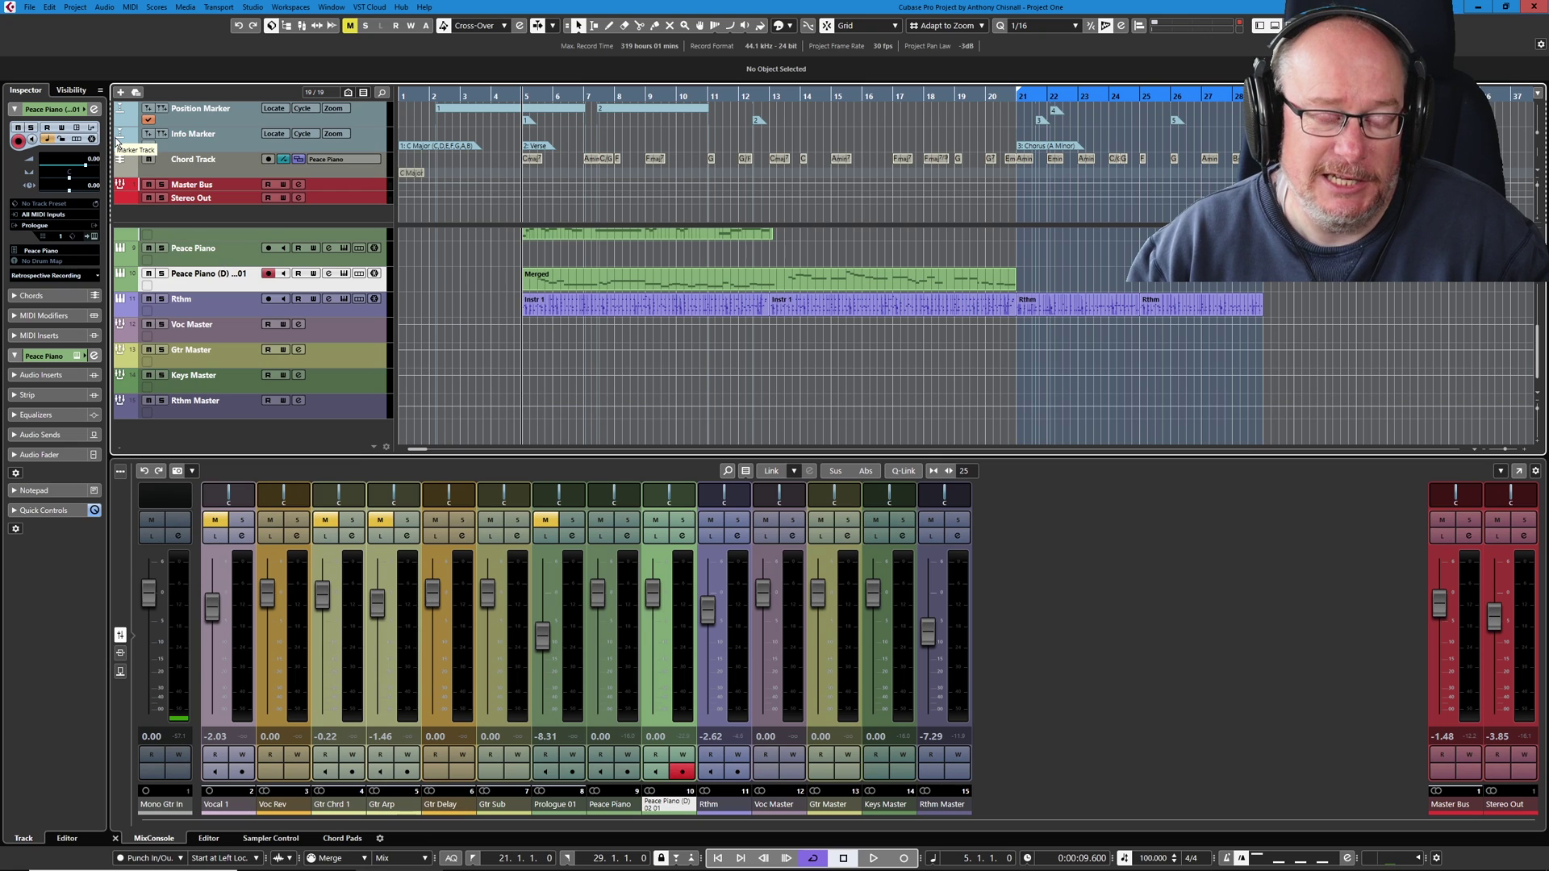
- Add a HALion Sonic SE instrument track with the Bright Pop Bell preset and lower its fader
click(120, 94)
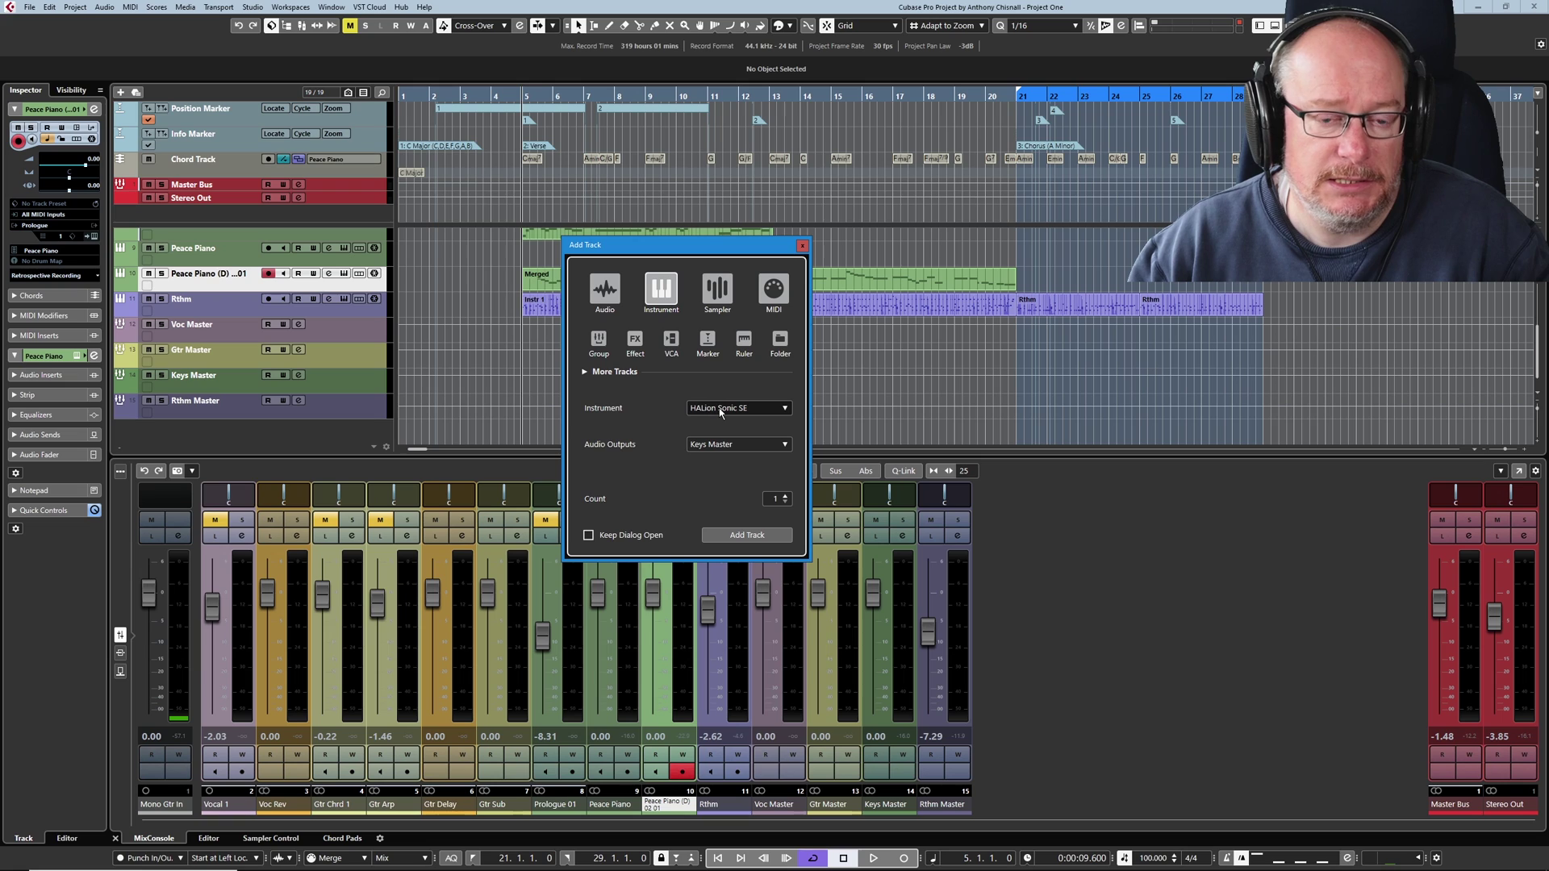
key(Return)
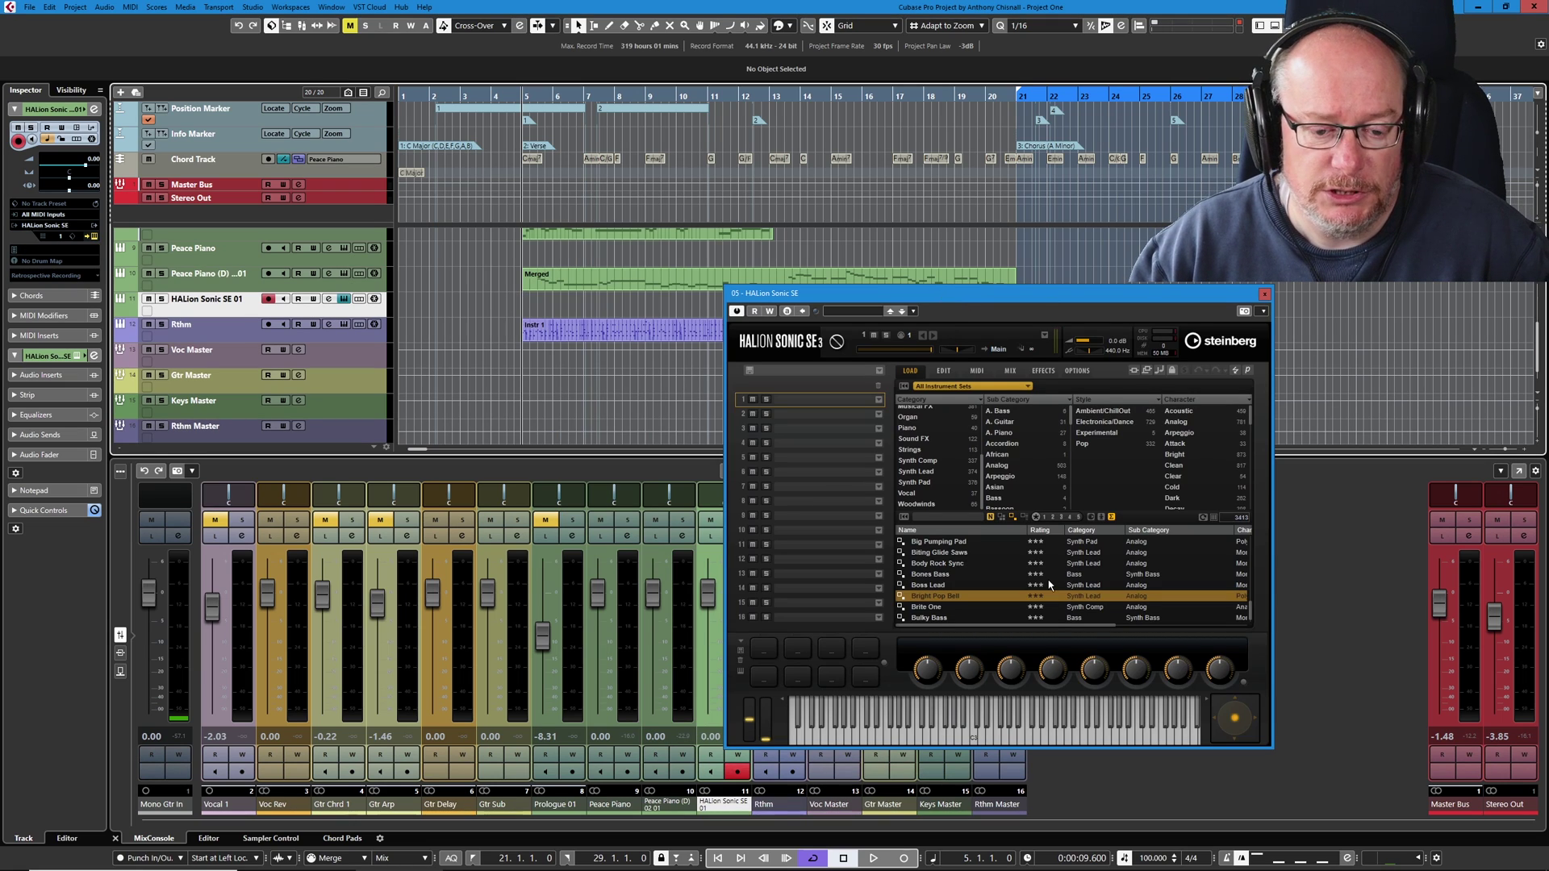
double_click(932, 599)
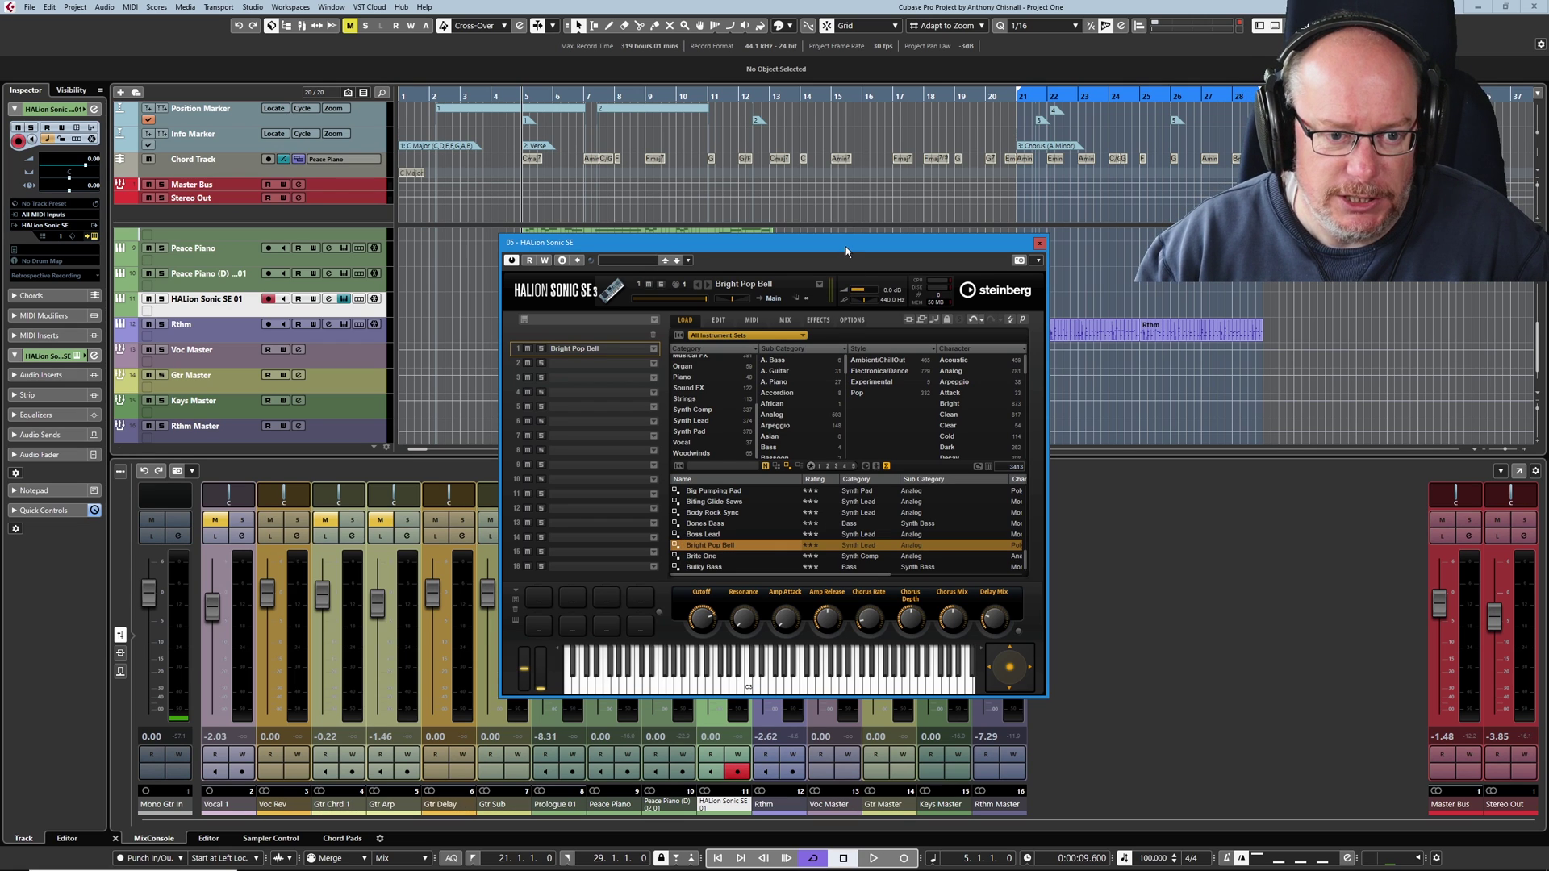
drag(833, 249, 467, 146)
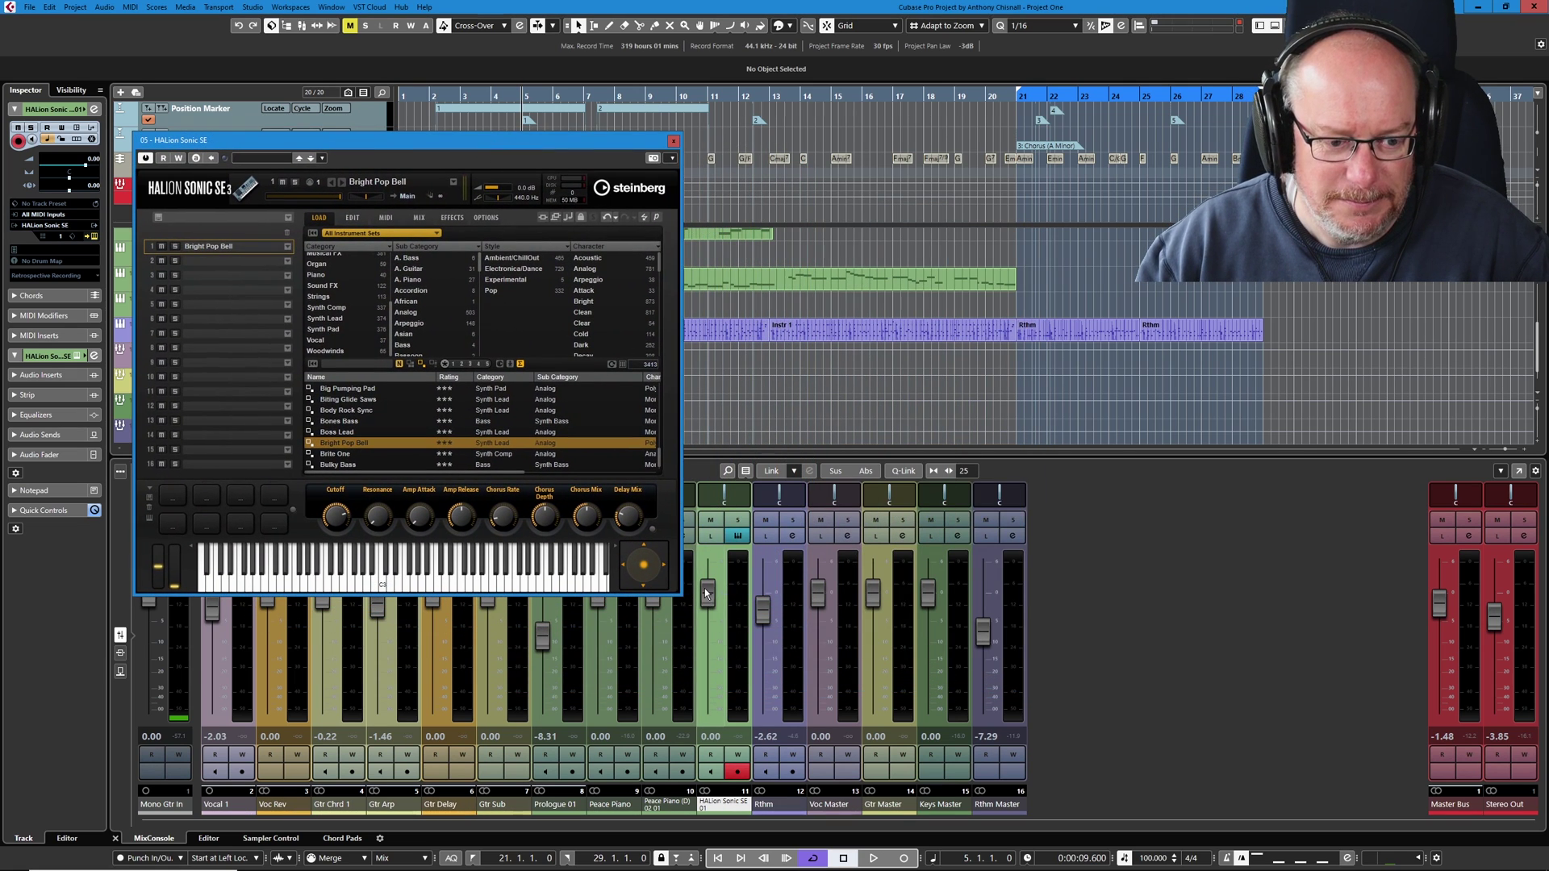
drag(708, 604, 708, 634)
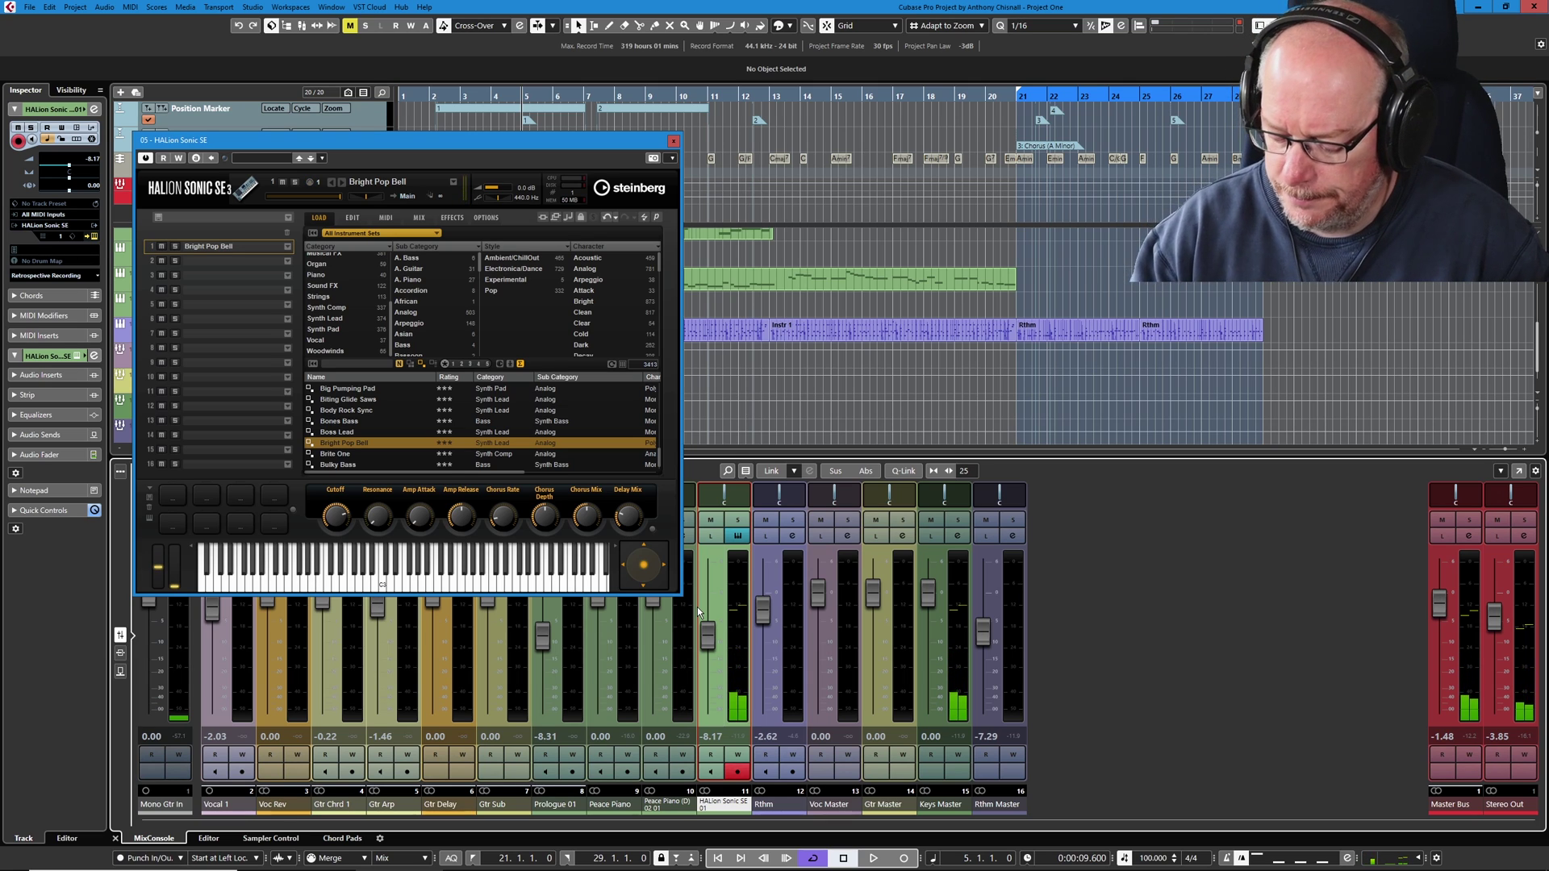
- Record a Bright Pop Bell part on HALion Sonic SE 01 spanning bars 21 to 29
key(KP_Multiply)
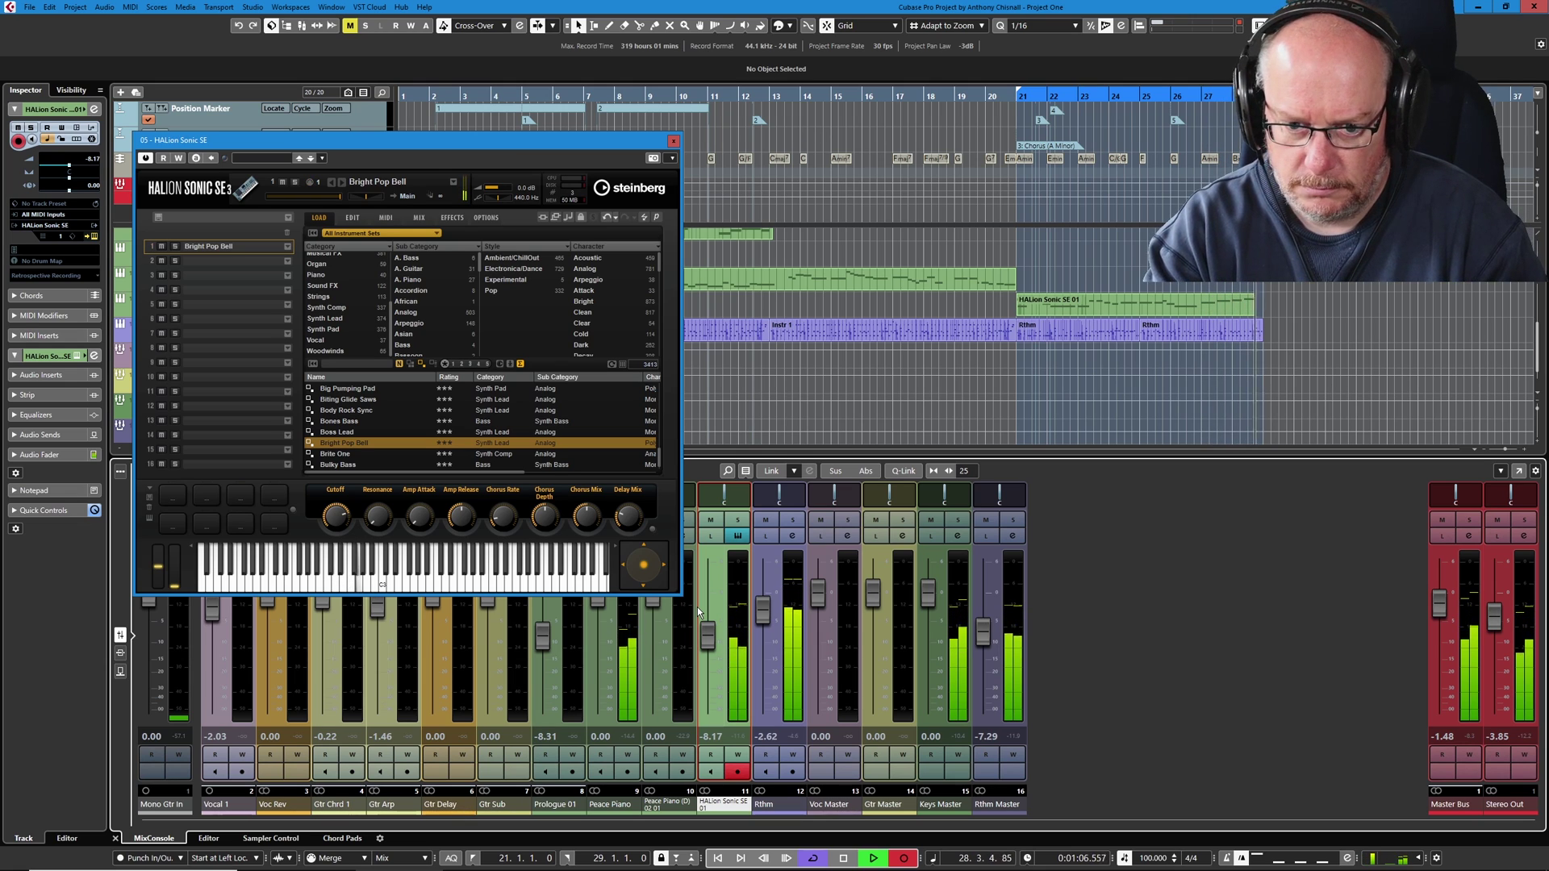
key(space)
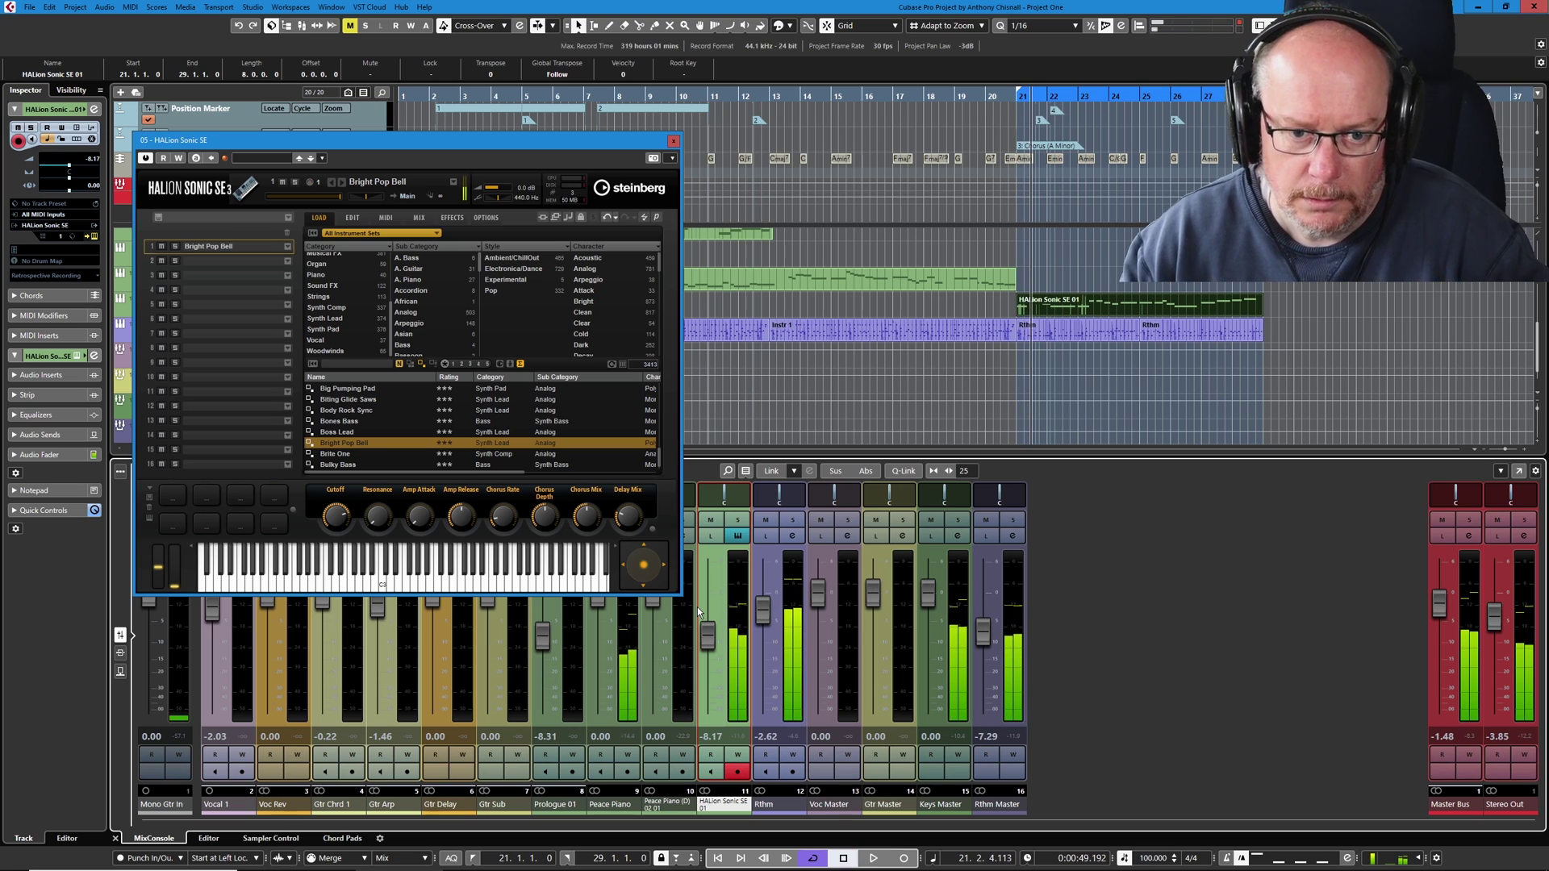
- Open the recorded HALion bell part in the Key Editor
drag(540, 143, 793, 94)
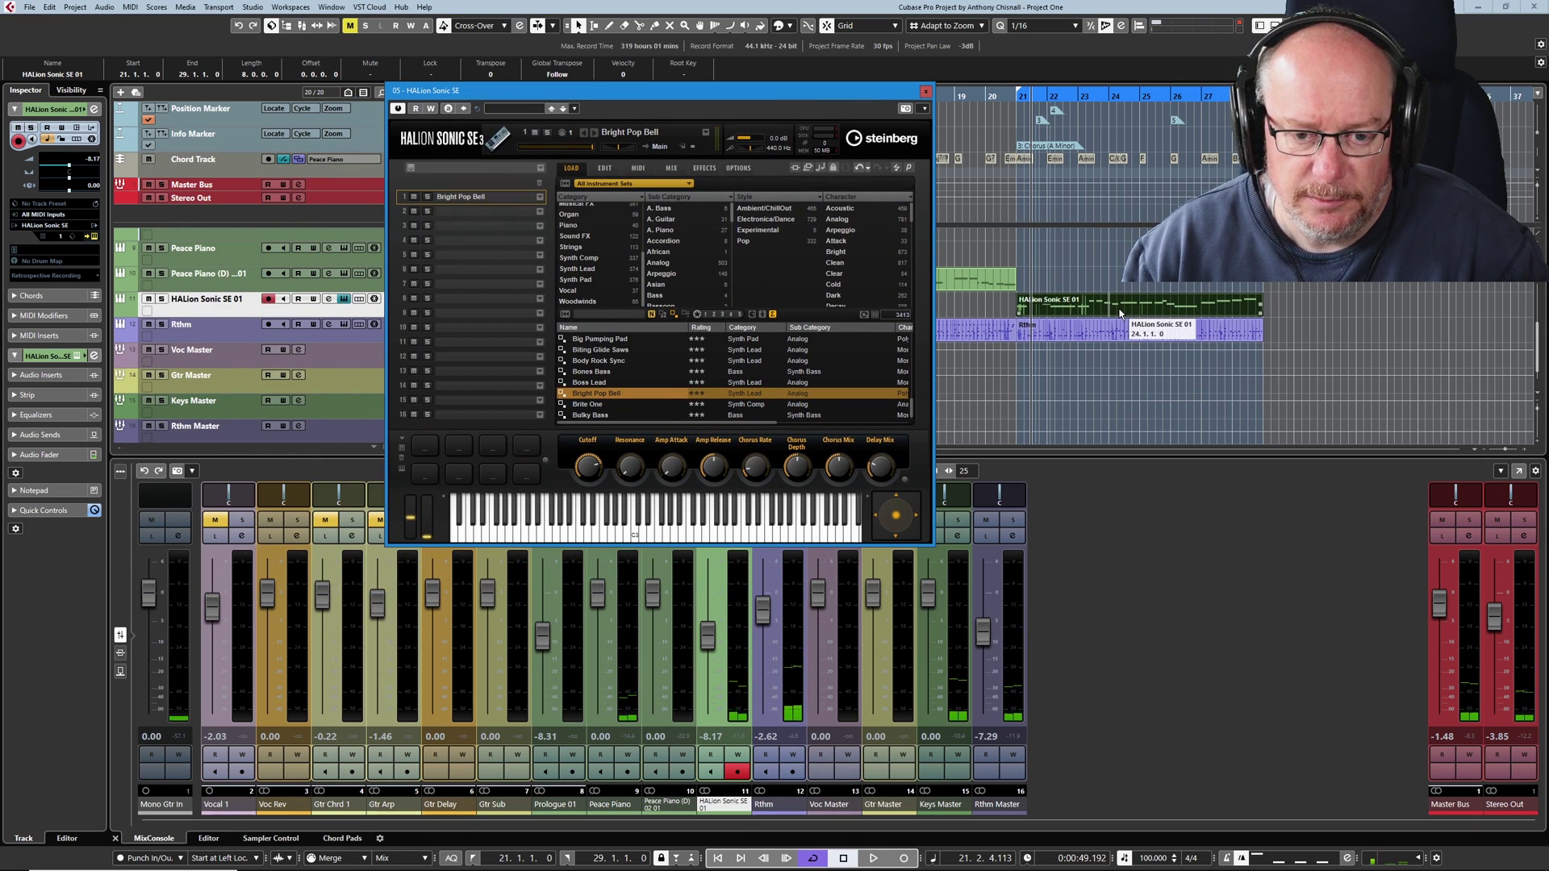
double_click(1120, 313)
click(818, 581)
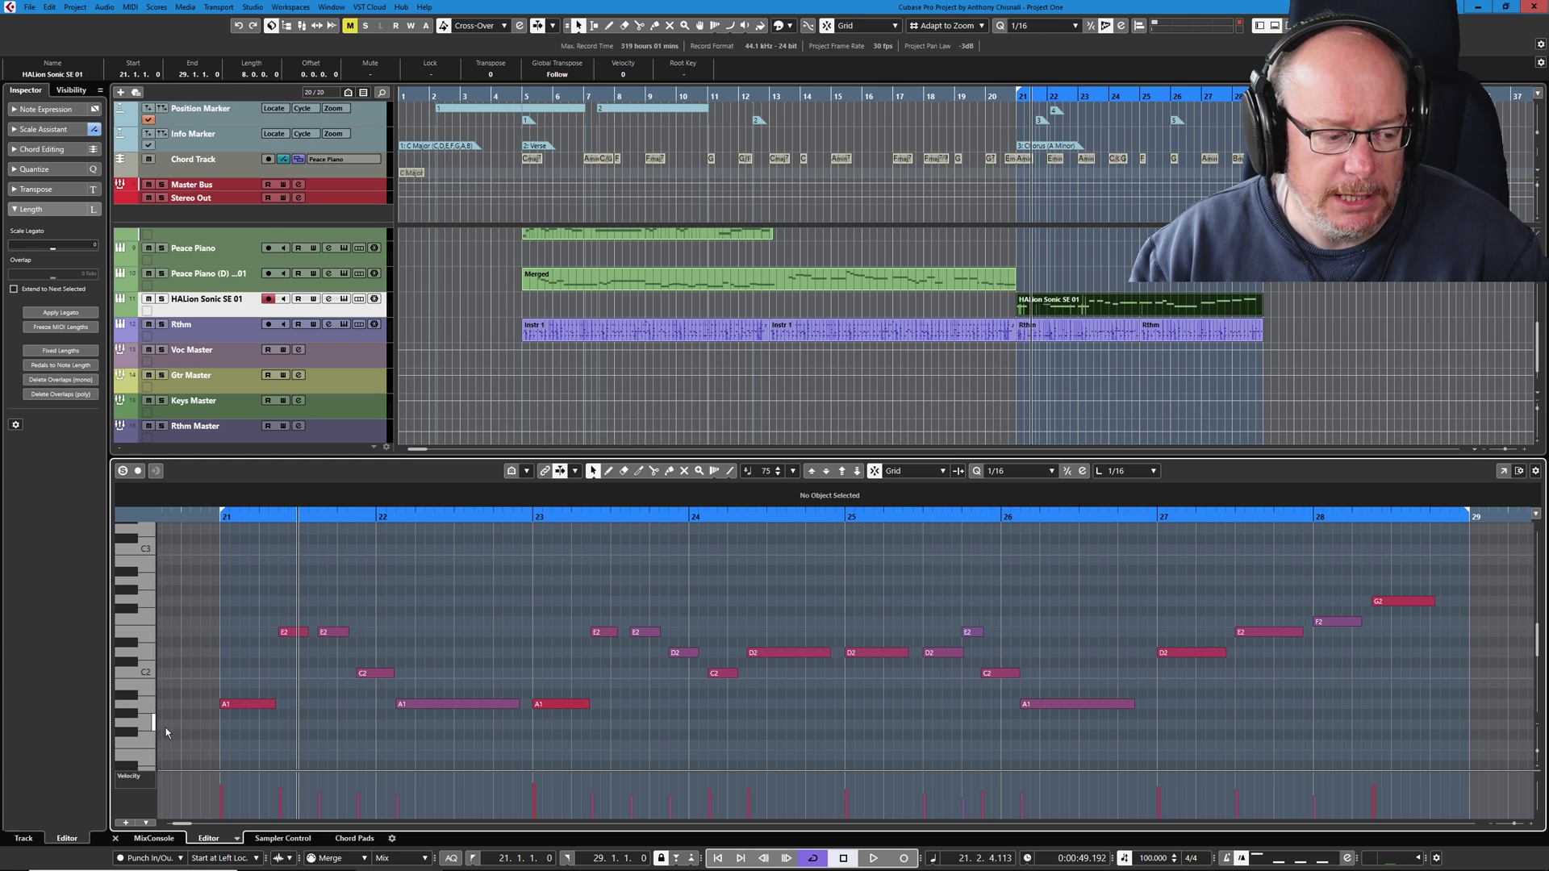
- Add a Pitchbend controller lane and enlarge it along with the note area
click(124, 821)
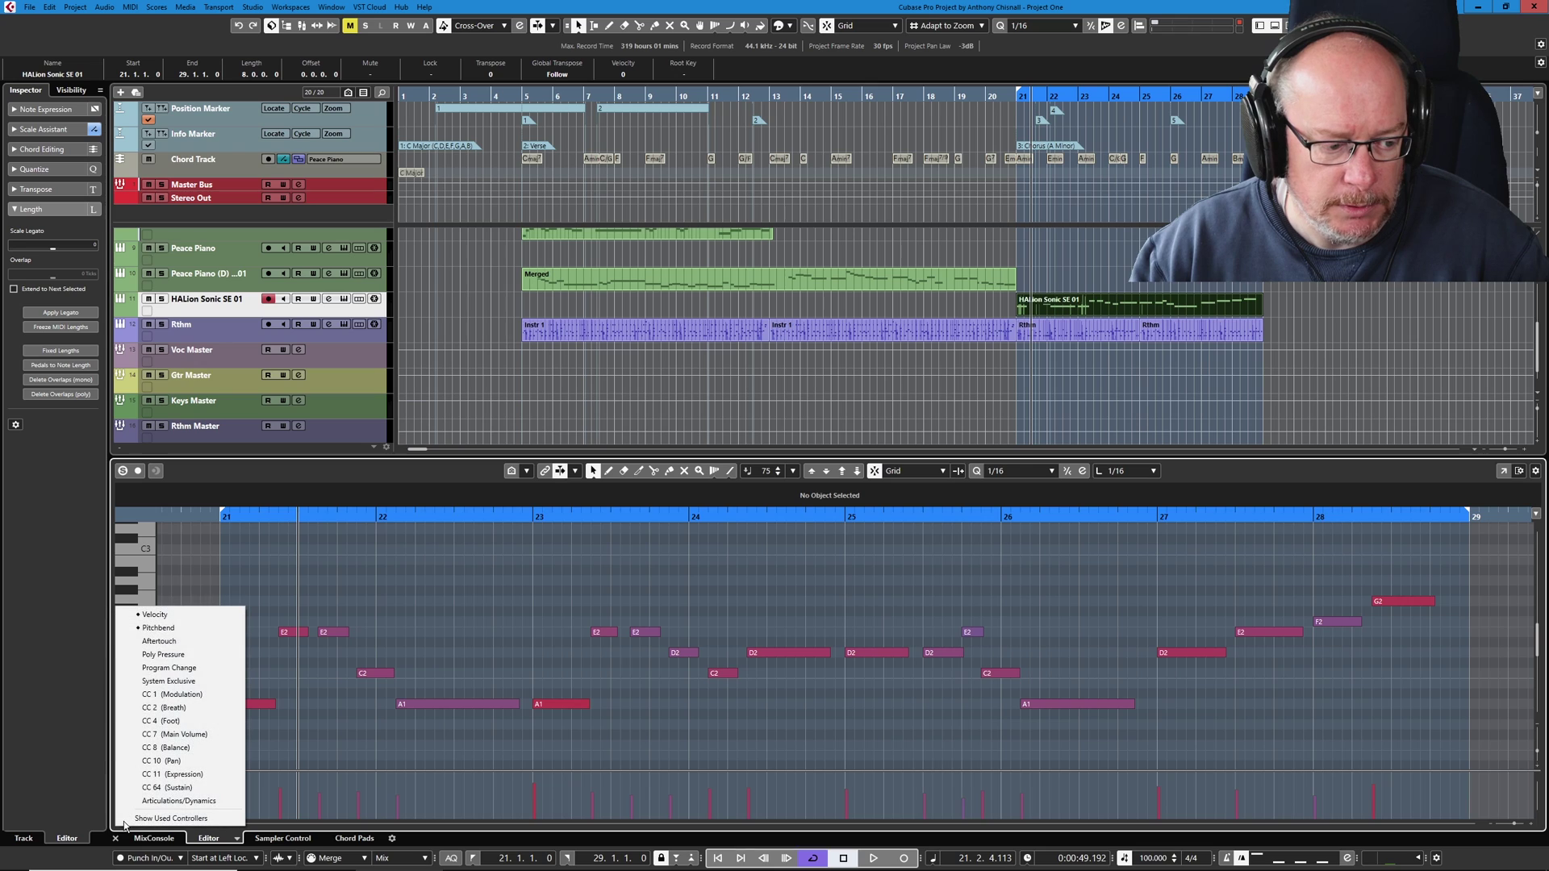
click(164, 628)
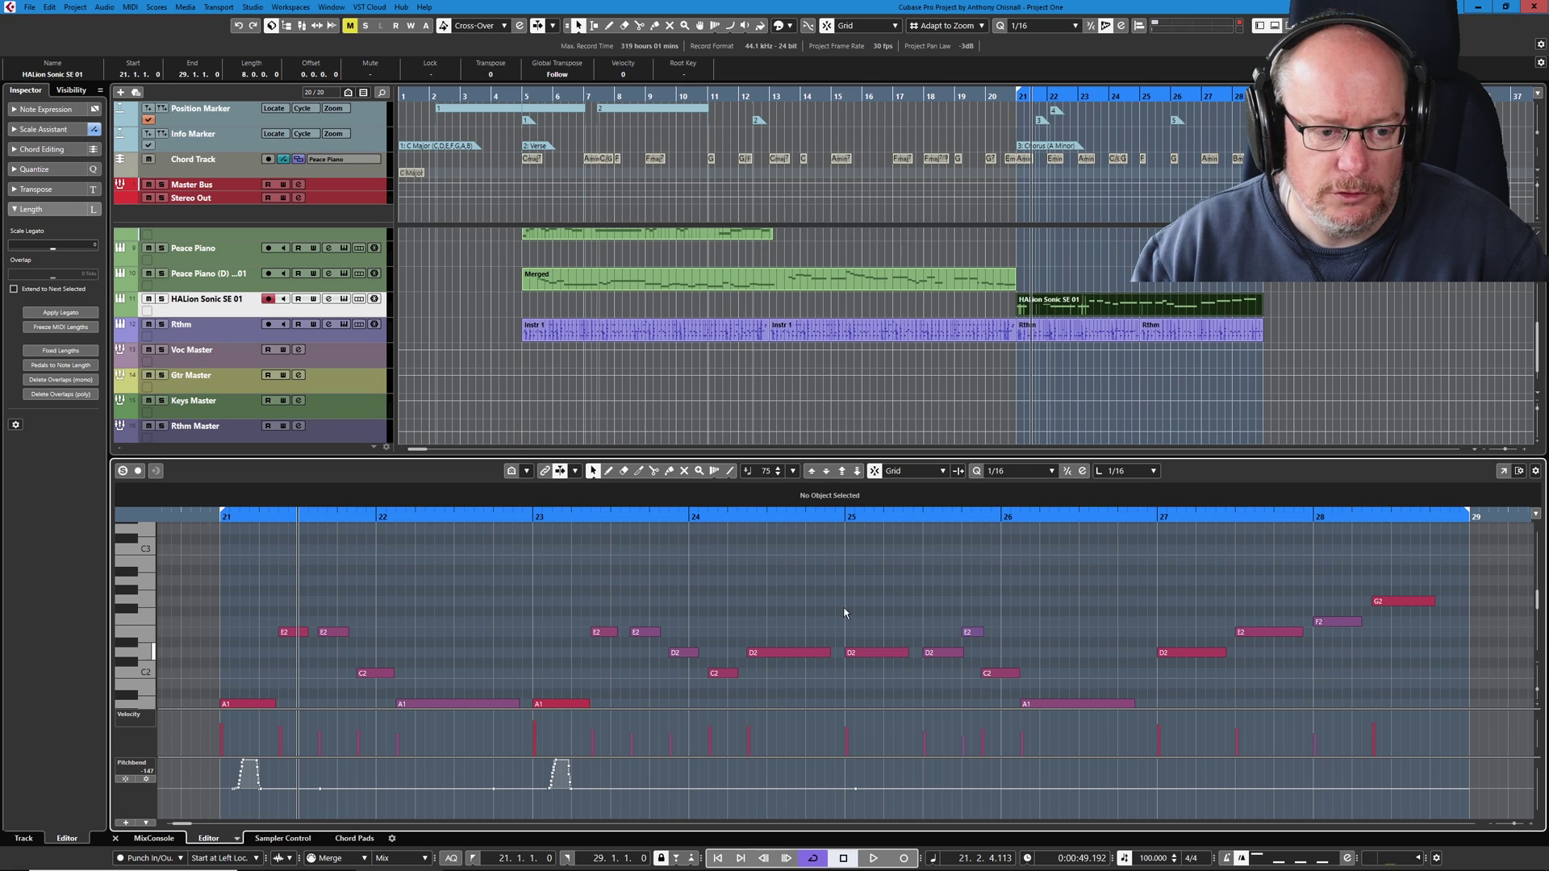
drag(815, 458, 818, 339)
scroll(826, 276, down, 1)
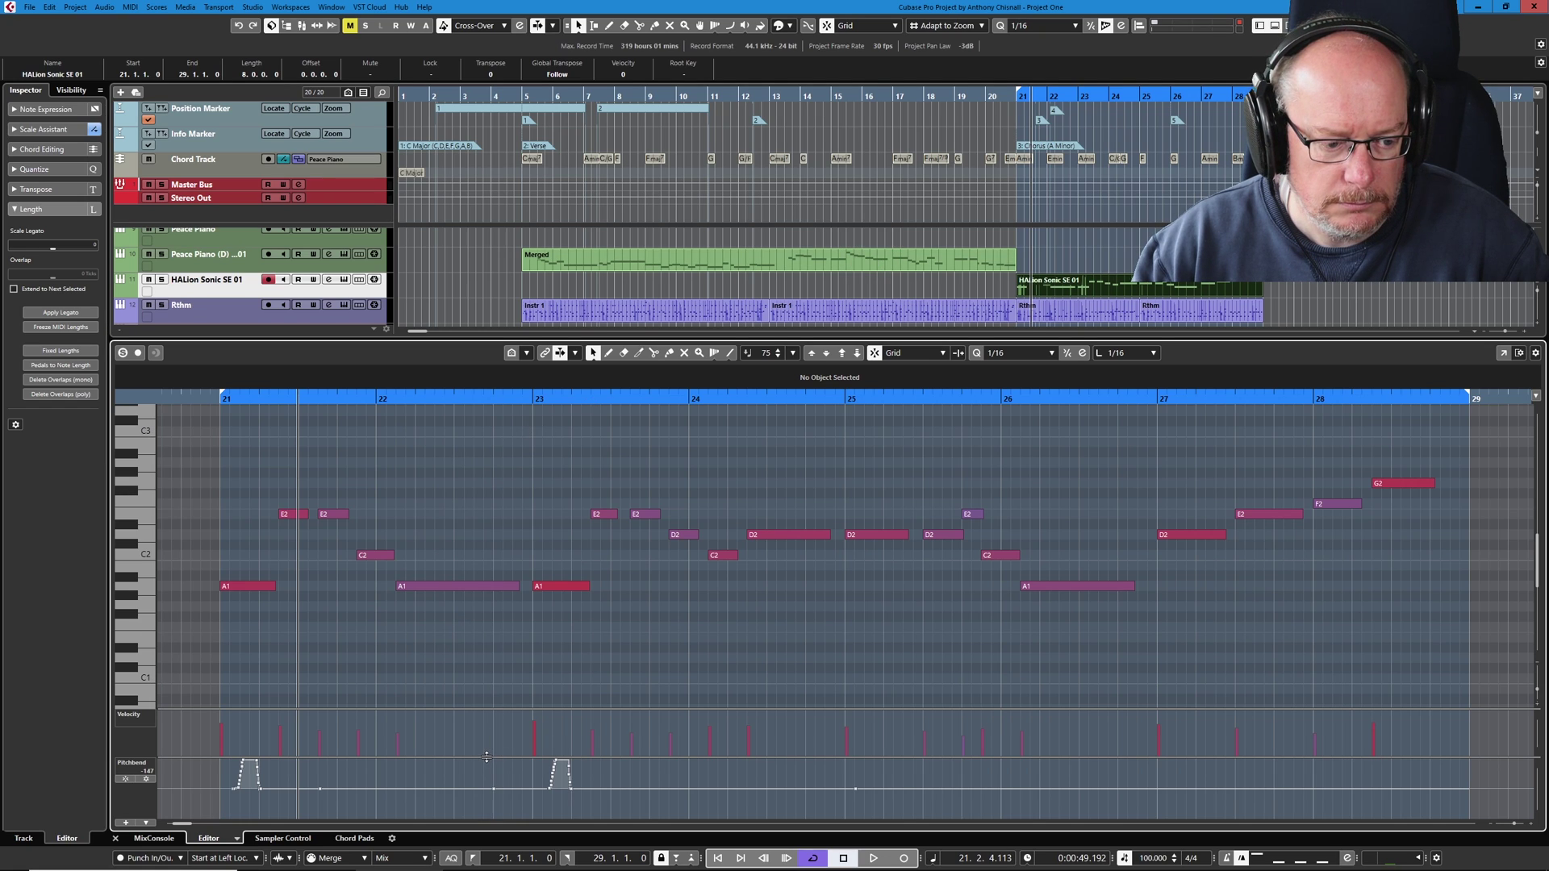
drag(487, 757, 452, 652)
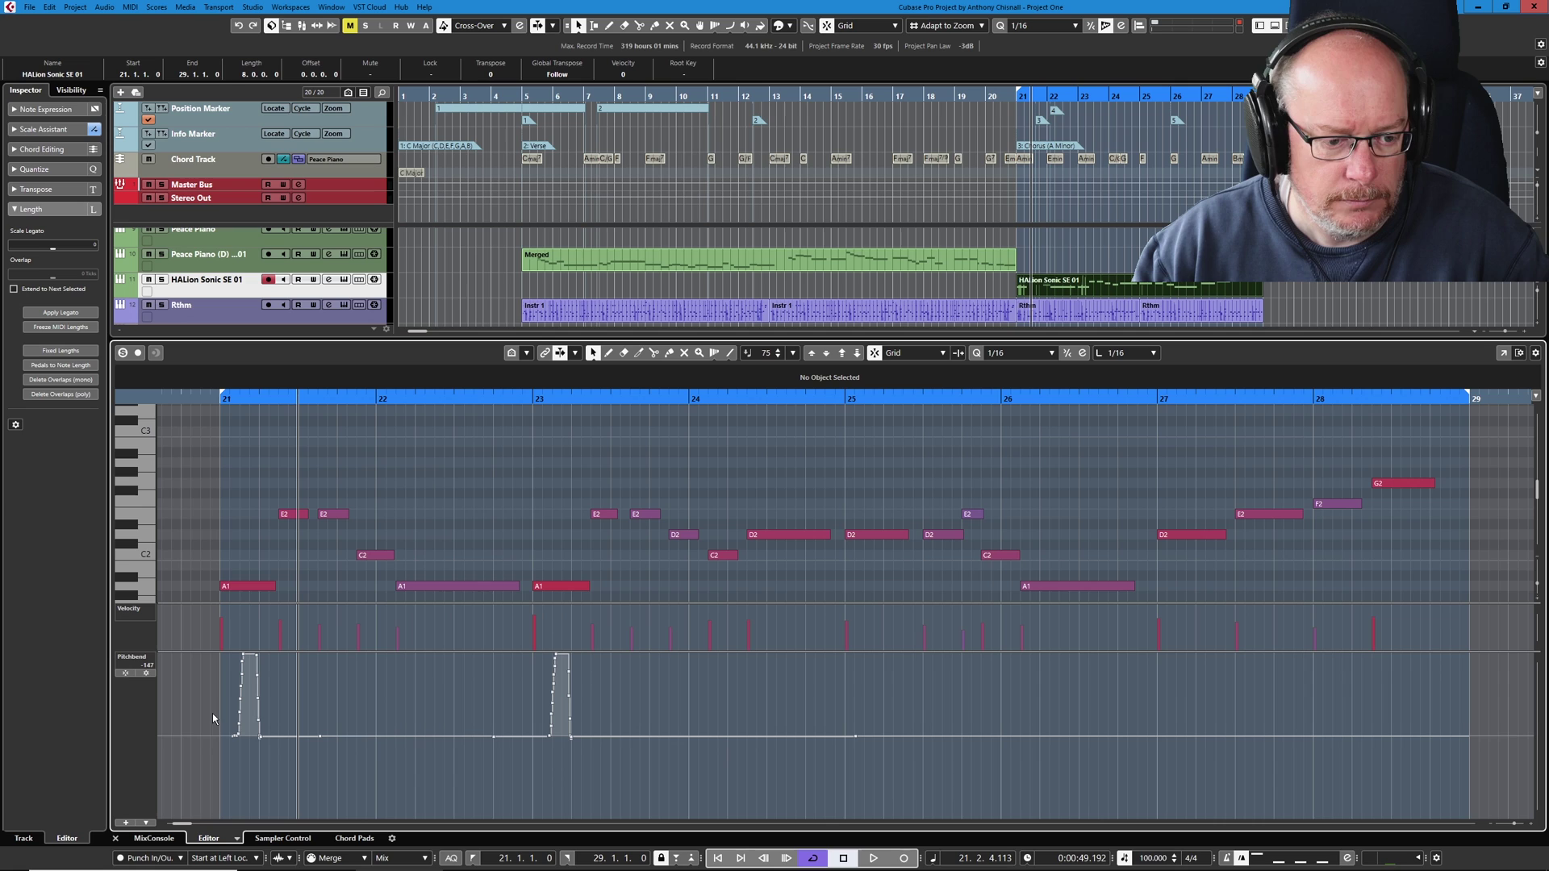
- Set the right locator to bar 25 and zoom in on the bar-23 pitch bend
alt+click(845, 399)
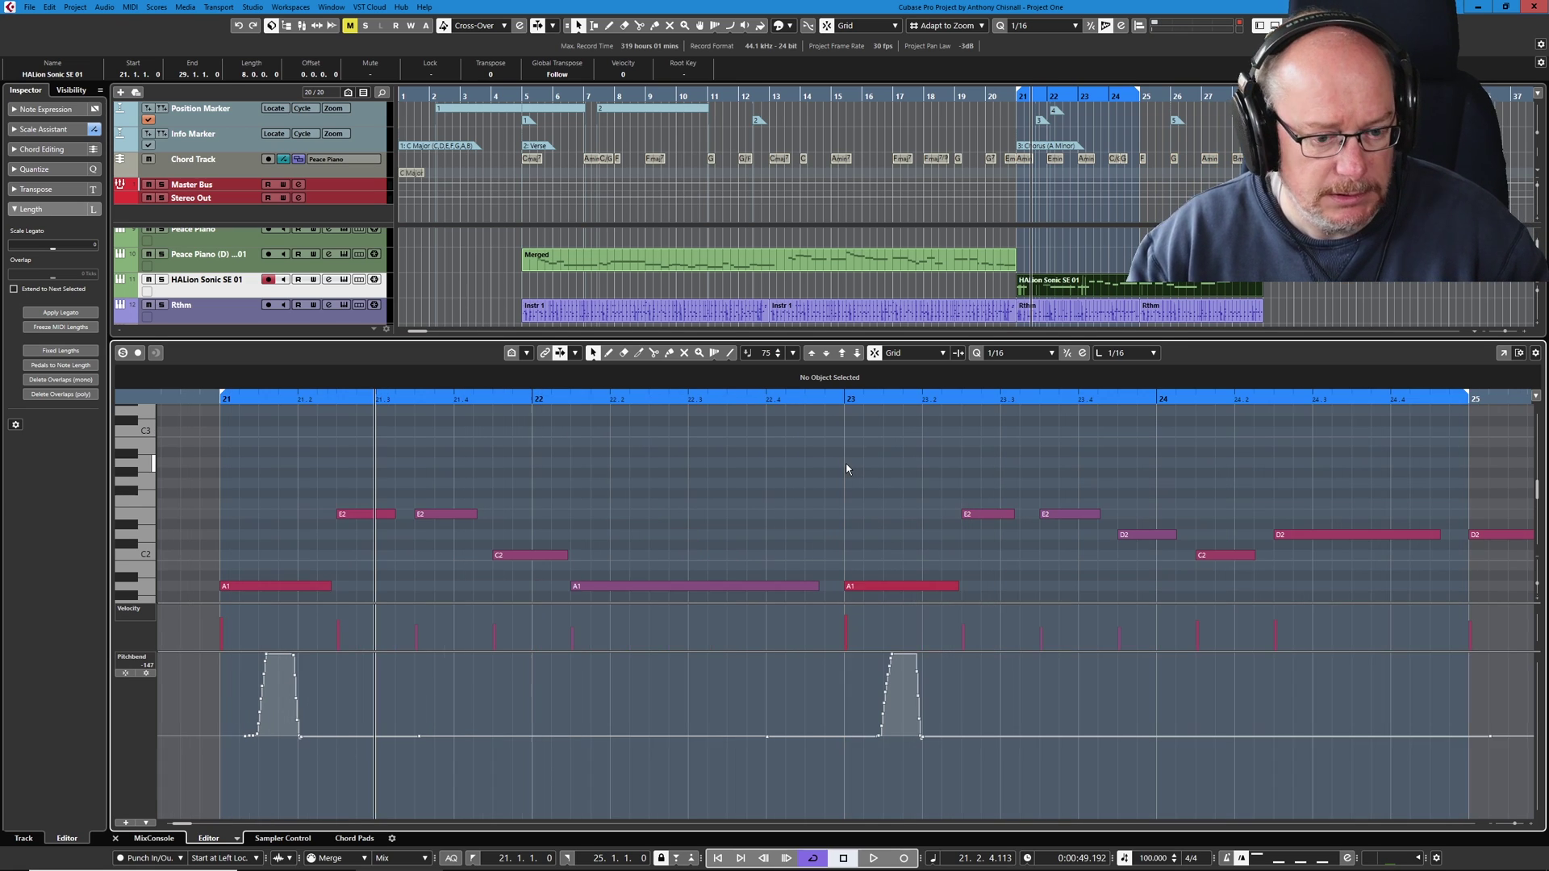
key(h)
ctrl+scroll(905, 702, up, 6)
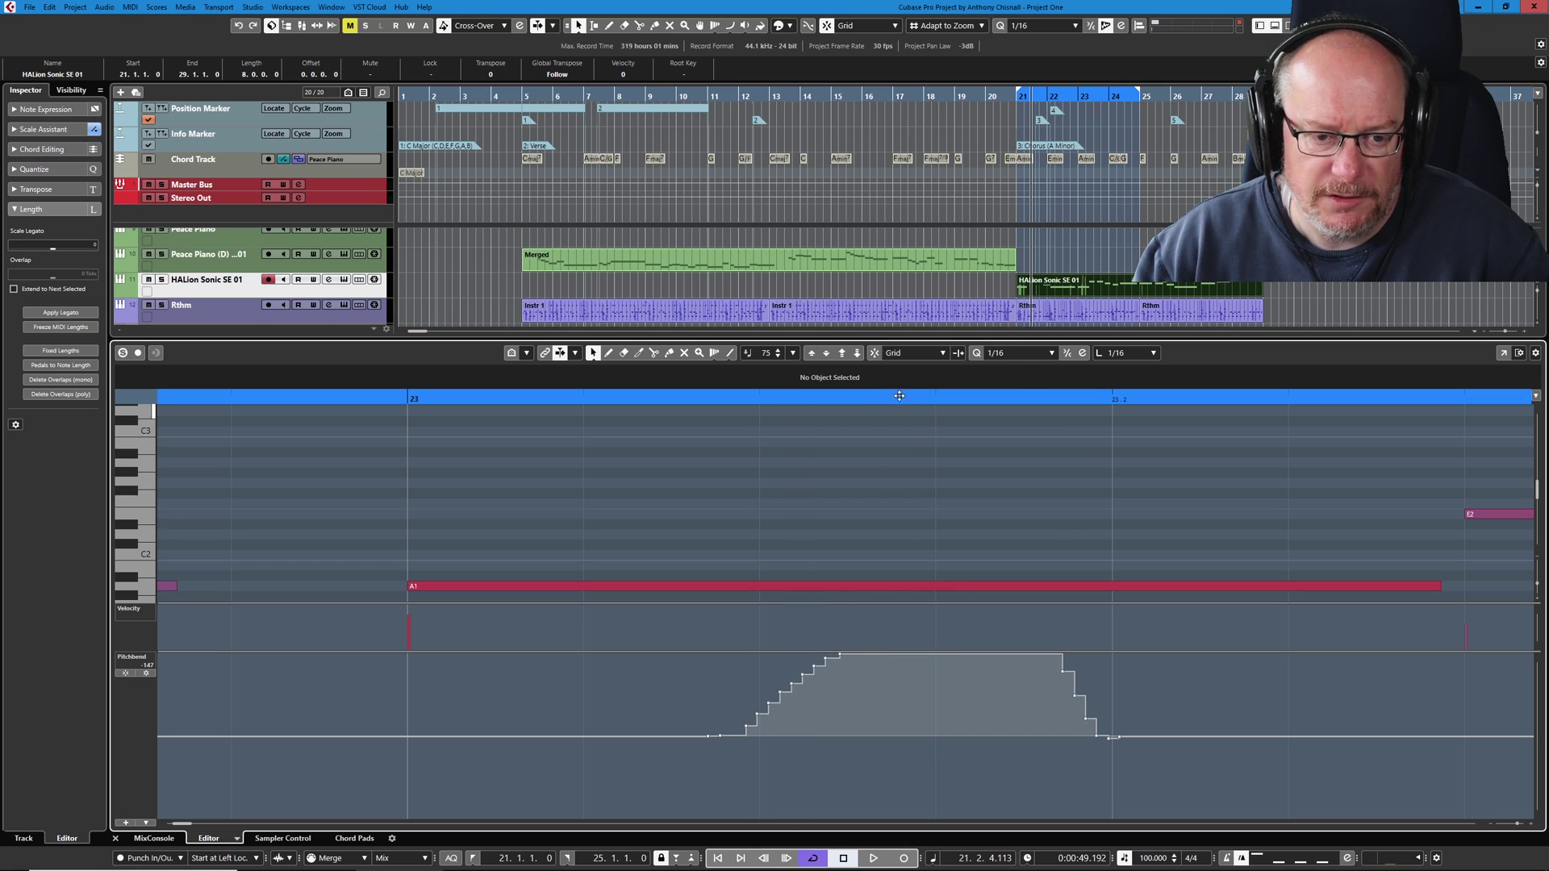
- With the Draw tool, redraw bar 23's pitch bend as a jump, falling slope and raised flat section
right_click(718, 699)
click(740, 697)
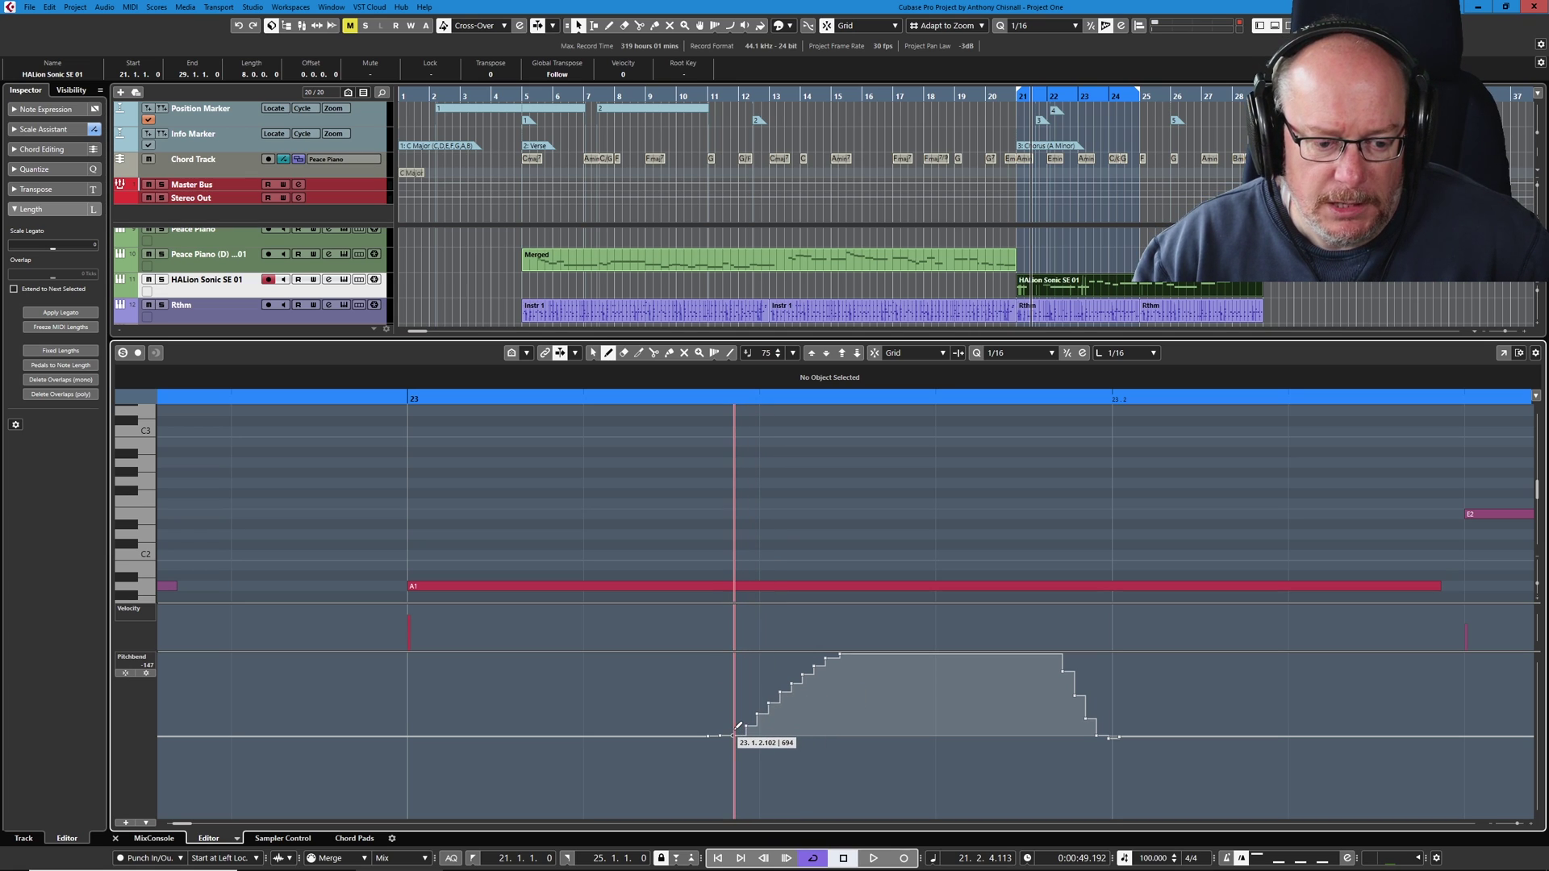
drag(736, 728, 843, 655)
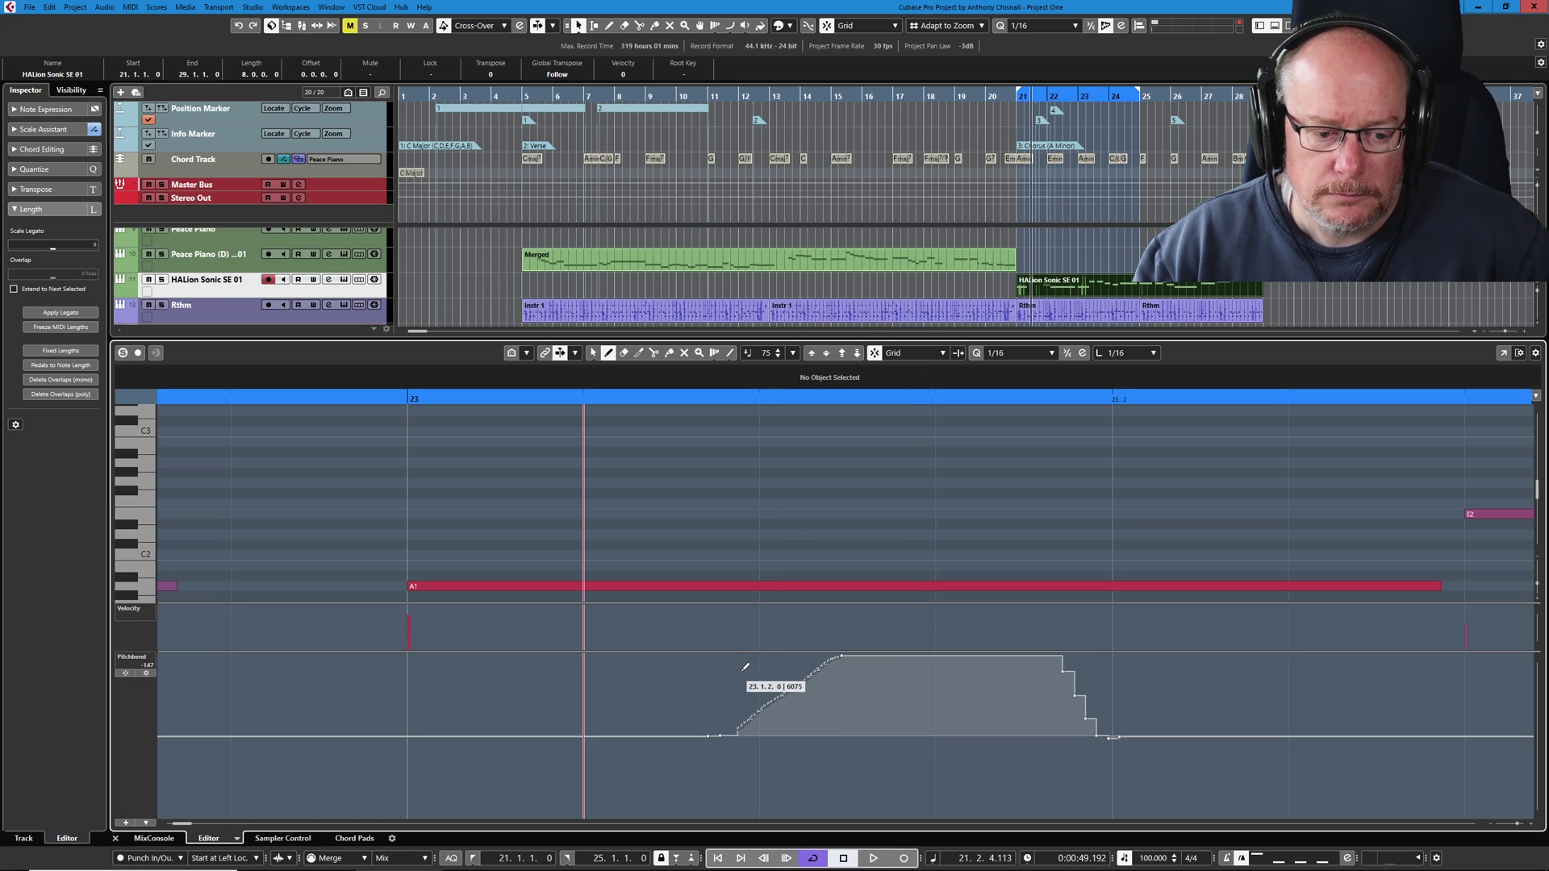
drag(720, 662, 849, 741)
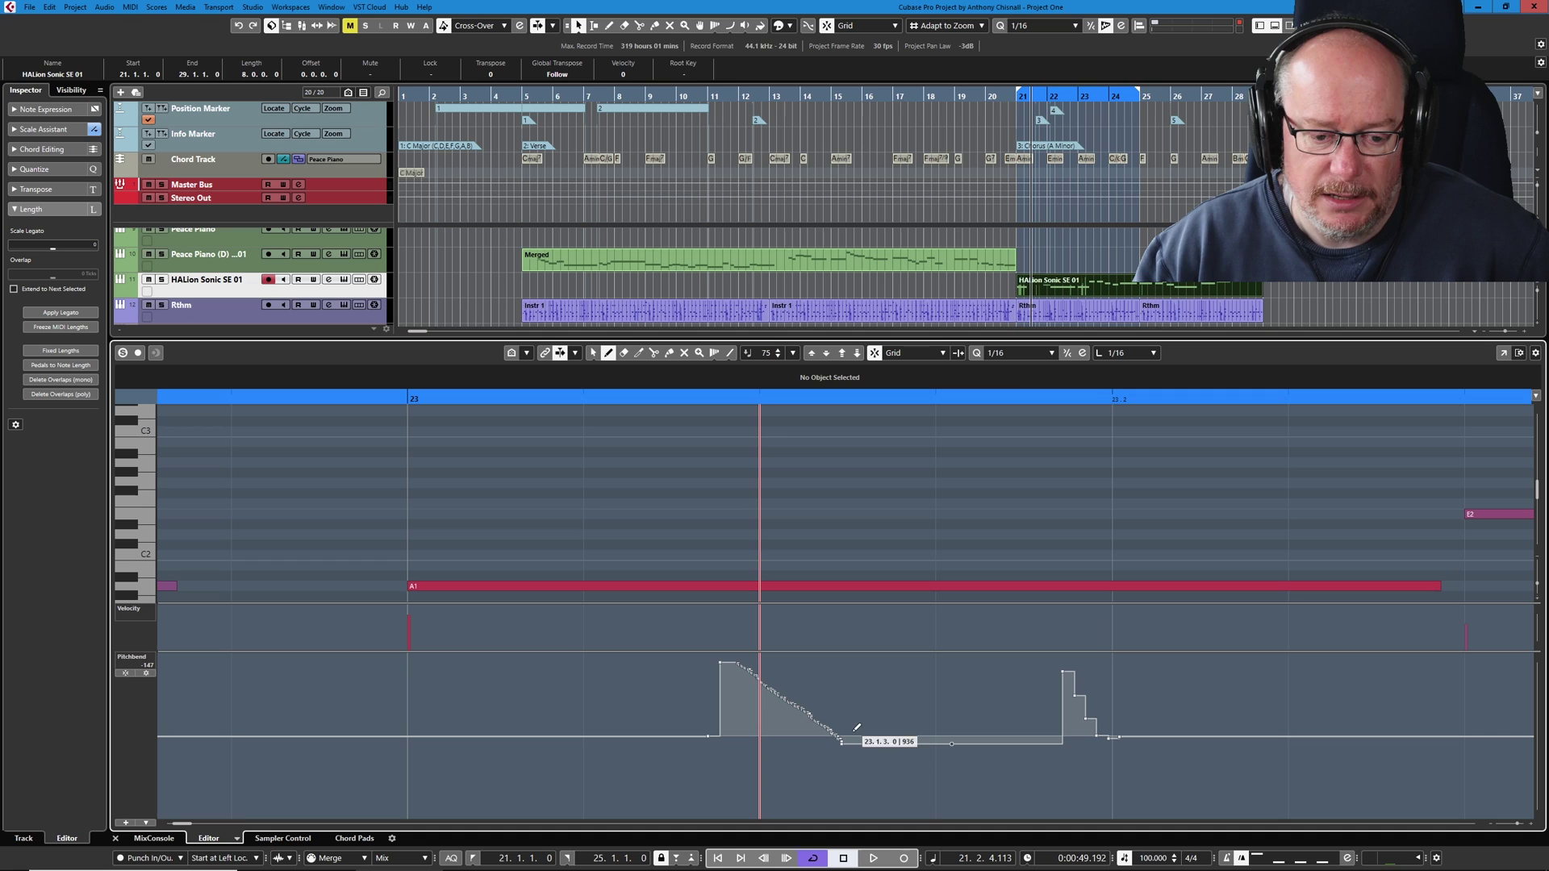
mouse_move(856, 728)
mouse_down()
mouse_move(918, 650)
mouse_move(987, 730)
mouse_move(1028, 714)
mouse_move(1065, 655)
mouse_move(1089, 655)
mouse_move(1162, 726)
mouse_move(1216, 700)
mouse_up()
- Set the grid to 1/128 and redraw the pitch bend as steps, then a smooth downward slope
click(1019, 352)
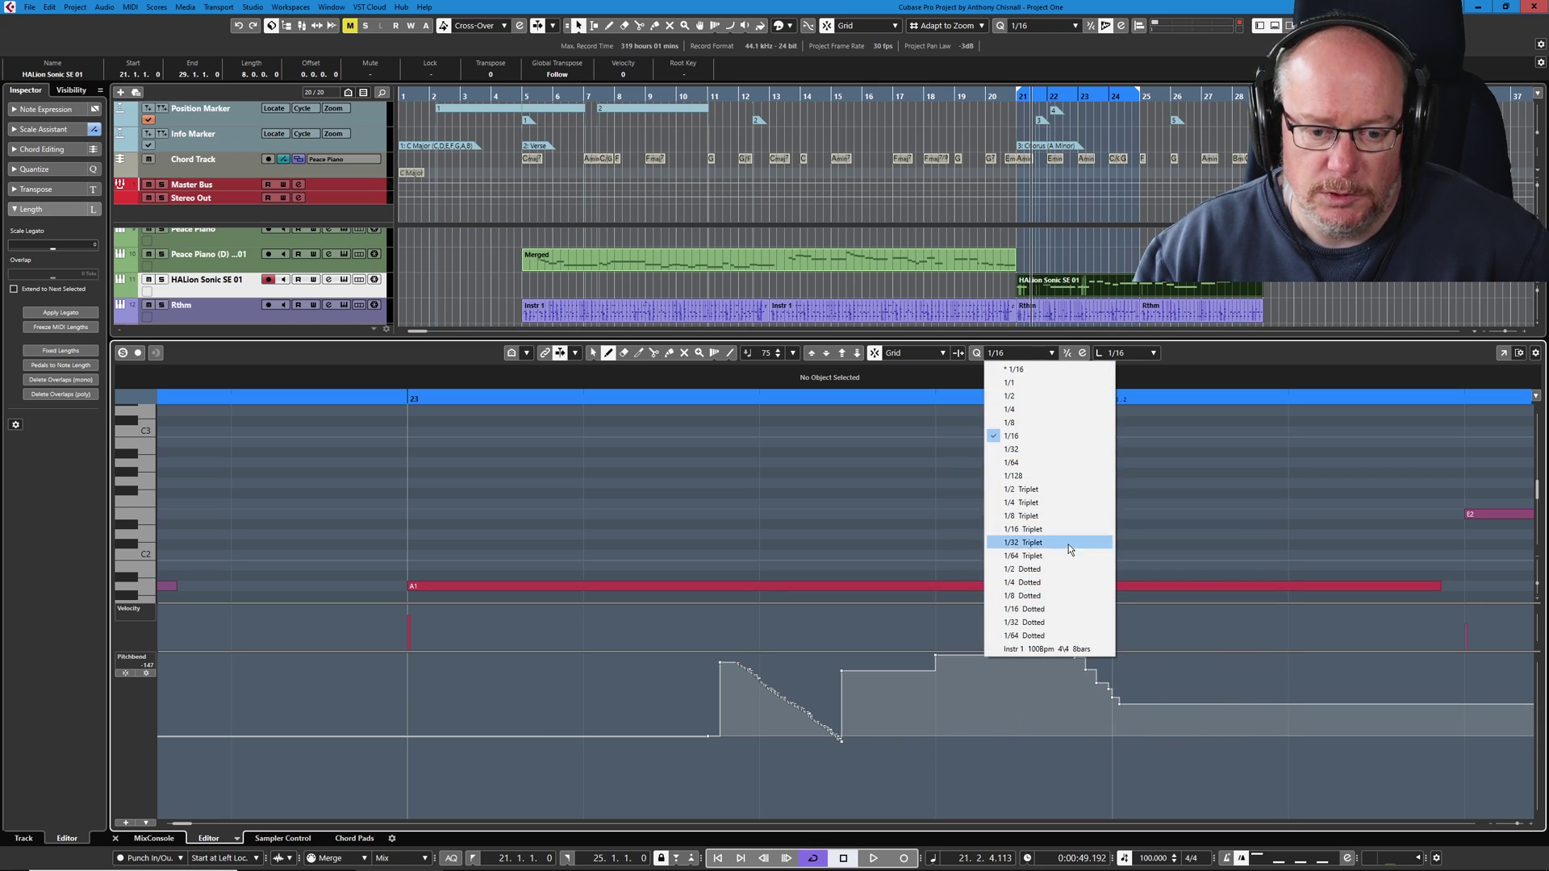
click(1015, 476)
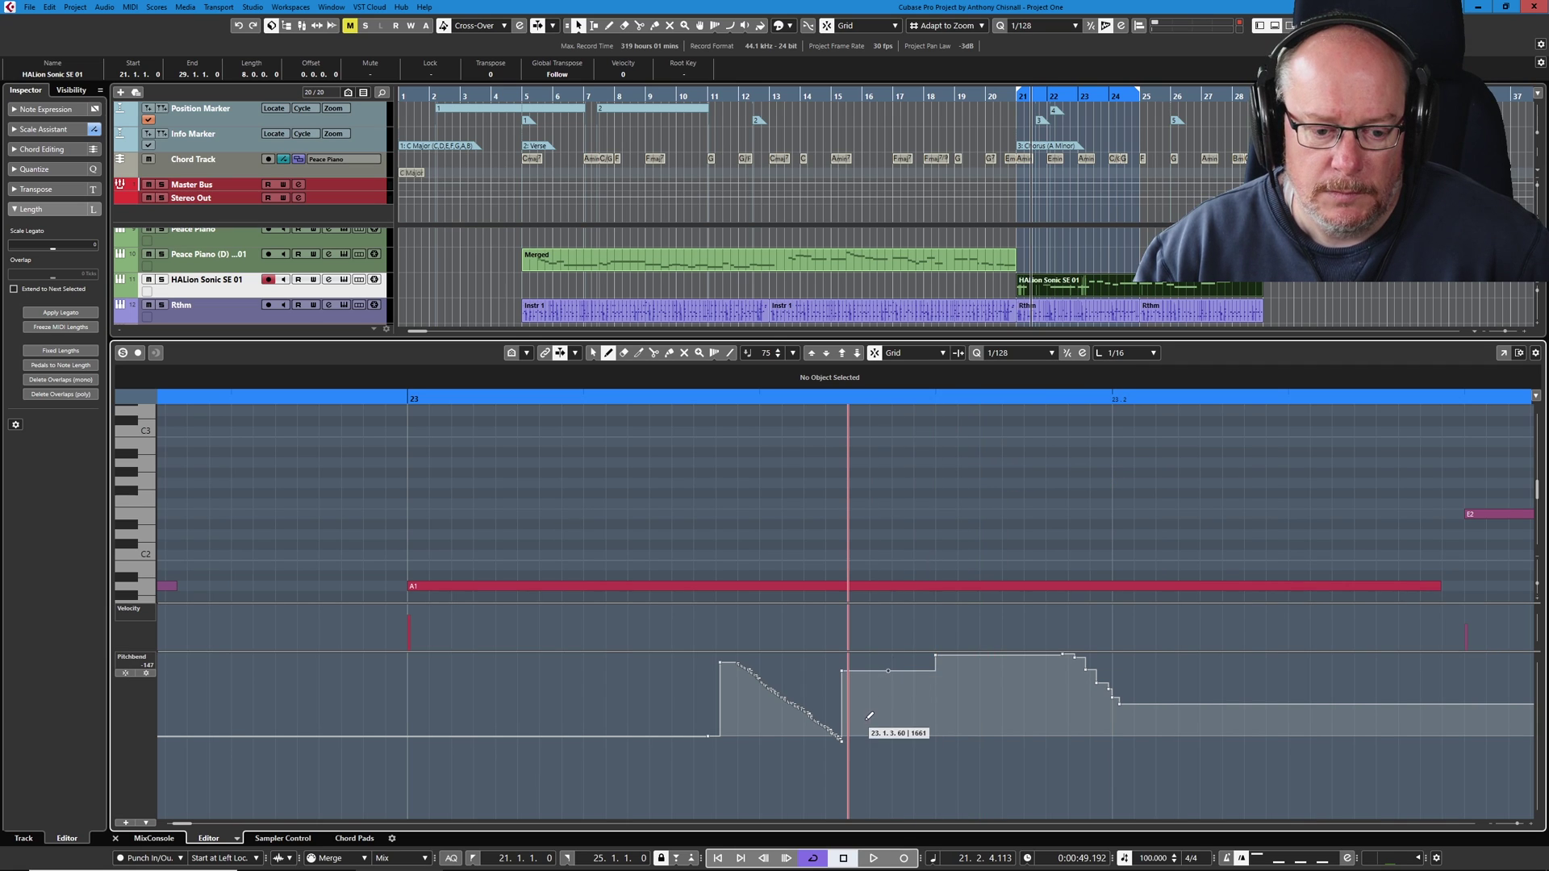
mouse_move(844, 678)
mouse_down()
mouse_move(885, 661)
mouse_move(920, 716)
mouse_move(945, 720)
mouse_move(1001, 661)
mouse_move(1033, 724)
mouse_move(1070, 657)
mouse_up()
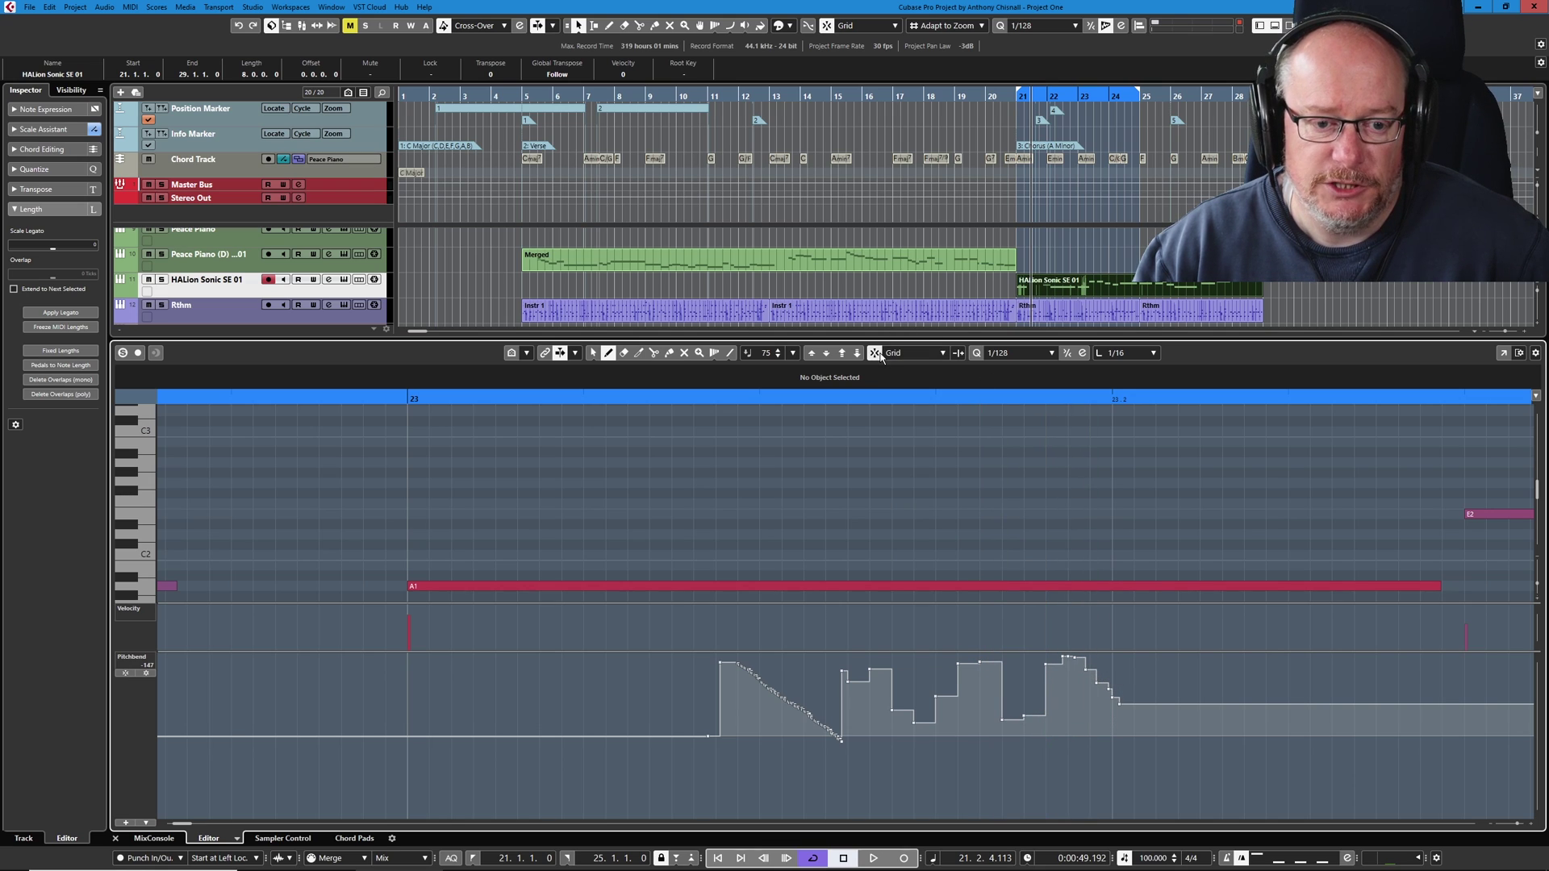
mouse_move(888, 665)
mouse_down()
mouse_move(835, 660)
mouse_move(1073, 730)
mouse_up()
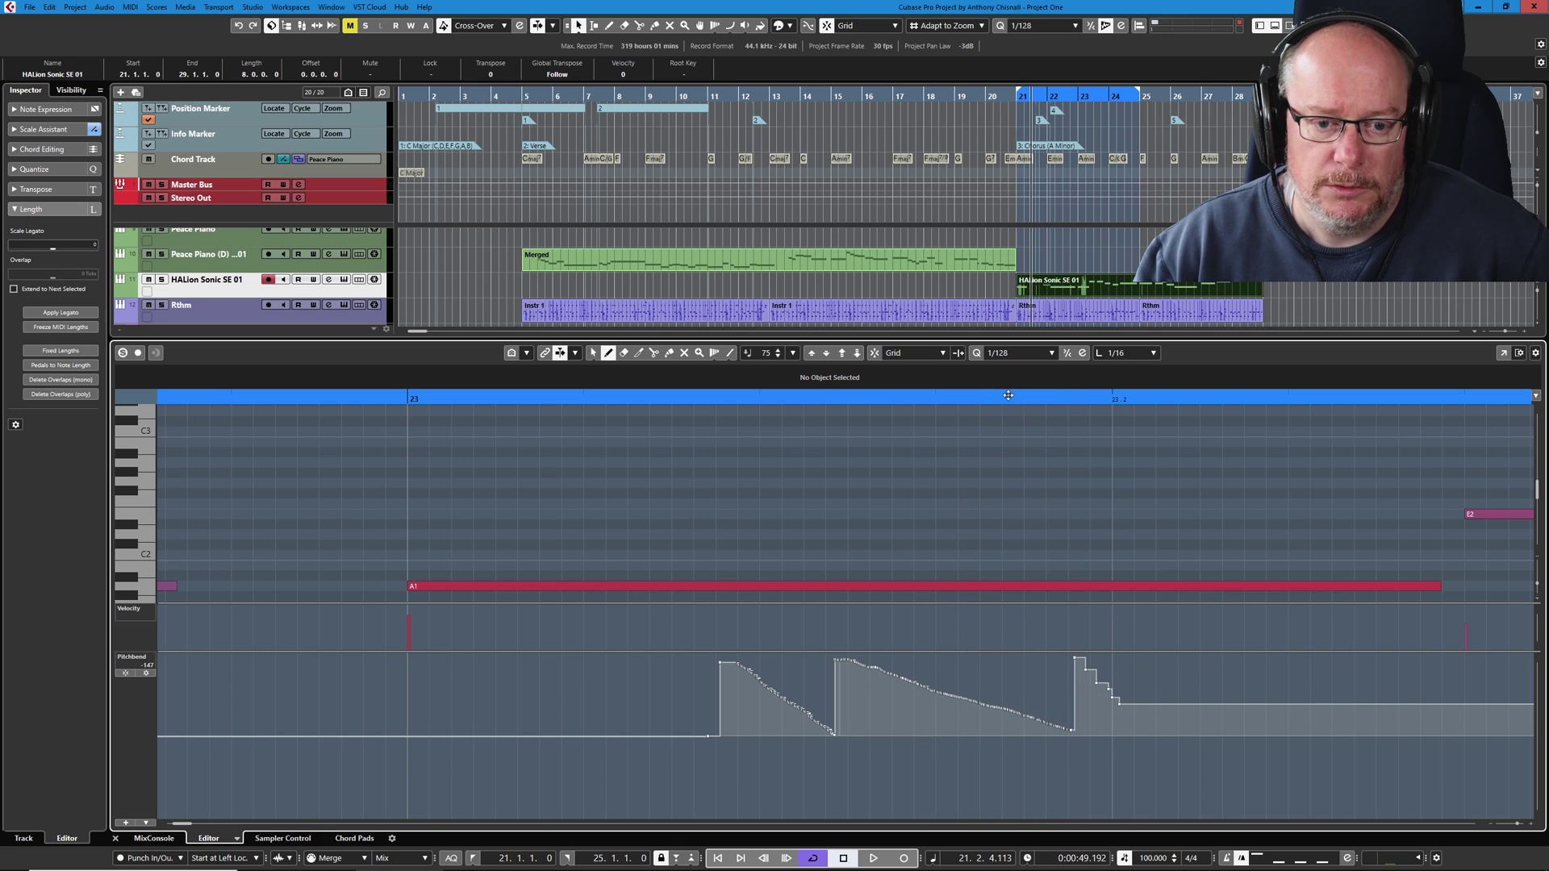
- Switch the grid to 1/8 and draw a wavy pitch-bend curve across bar 23
click(992, 352)
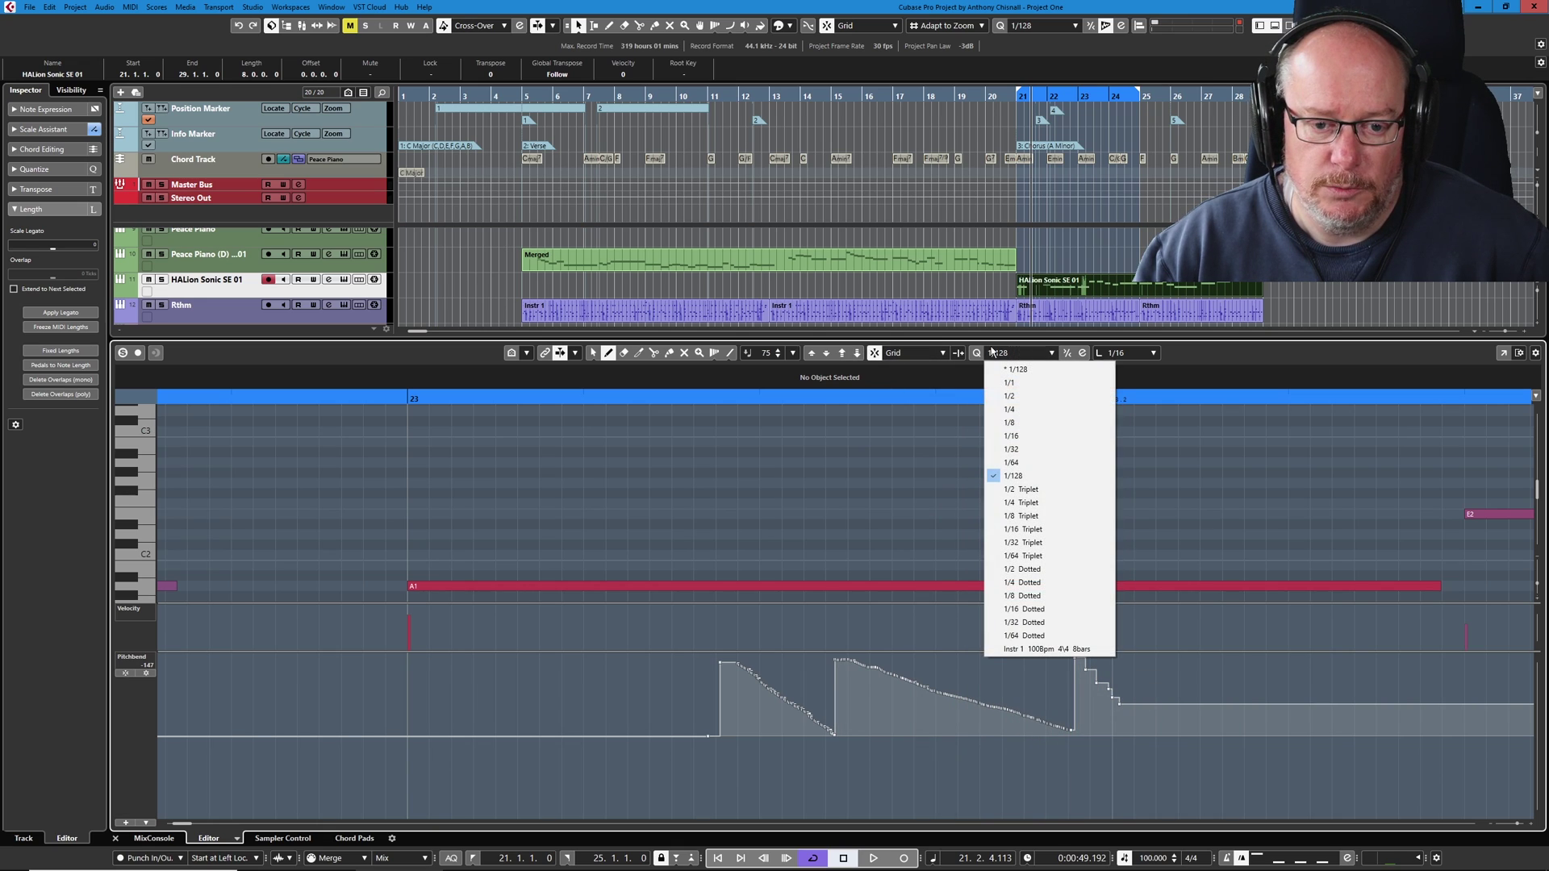
click(1010, 423)
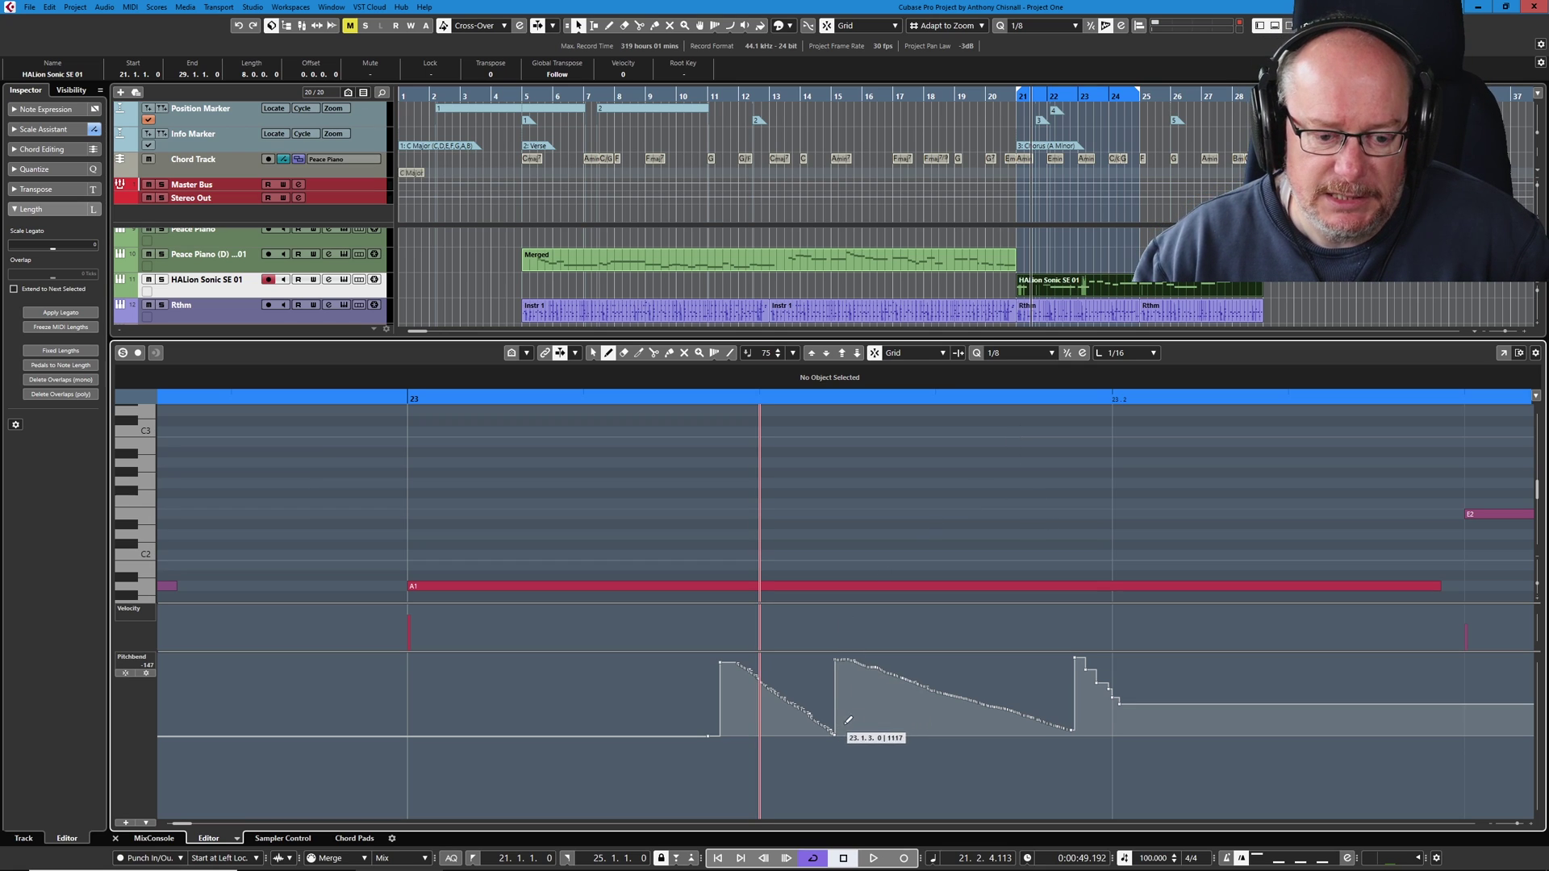
mouse_move(848, 720)
mouse_down()
mouse_move(868, 667)
mouse_move(918, 713)
mouse_move(941, 659)
mouse_move(965, 712)
mouse_move(988, 681)
mouse_move(1032, 724)
mouse_move(1056, 666)
mouse_move(1096, 711)
mouse_move(1107, 661)
mouse_move(1133, 701)
mouse_up()
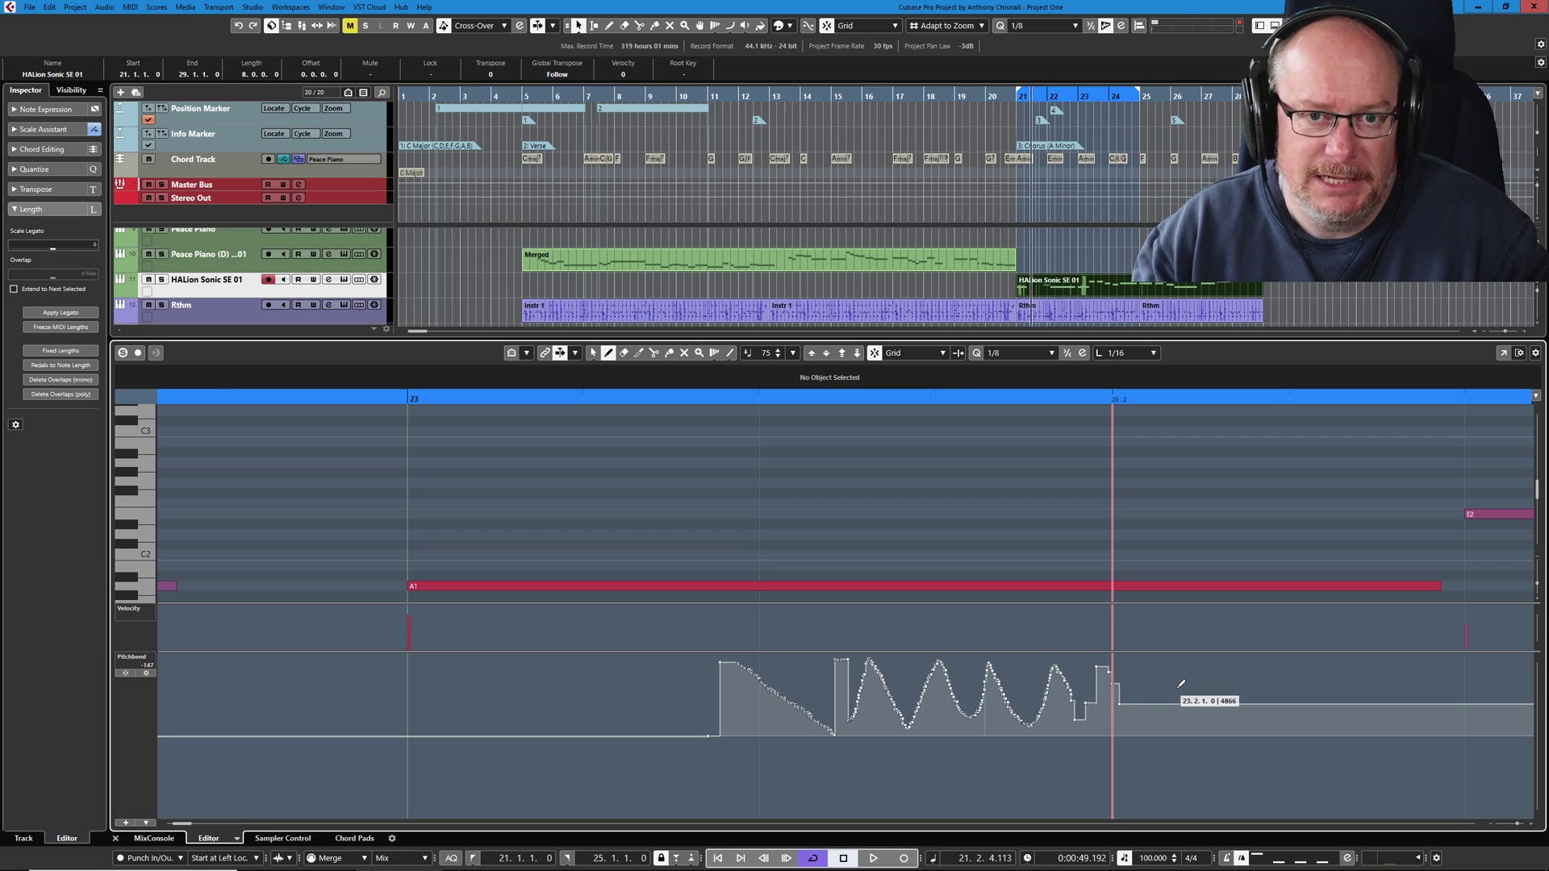
- Fit bars 21–25 and undo all pitch-bend edits back to the Quantize entry in Edit History
key(shift+f)
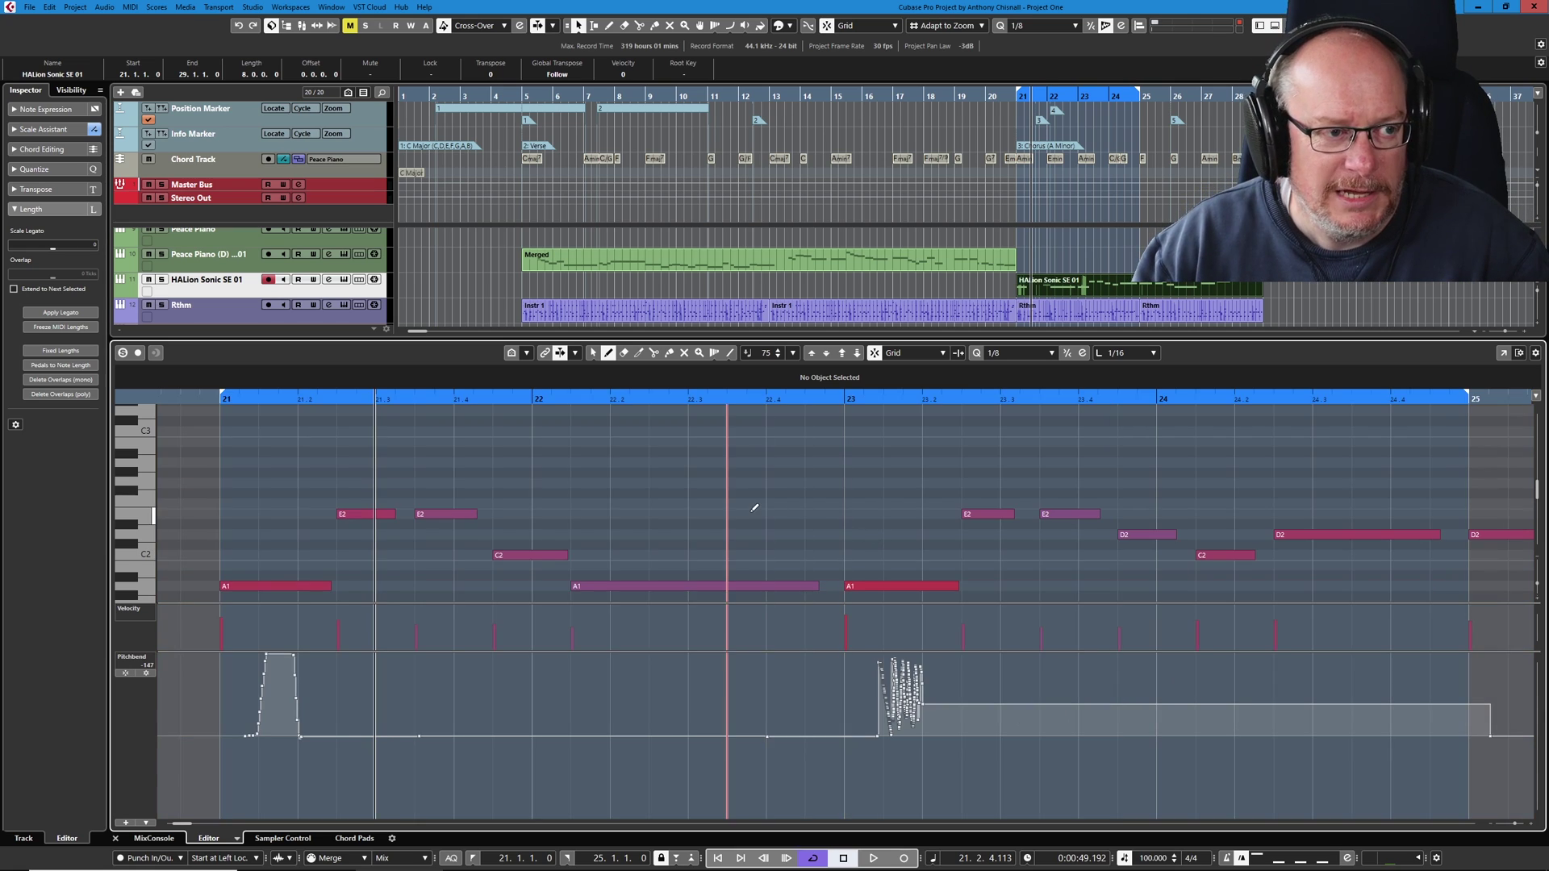
click(58, 11)
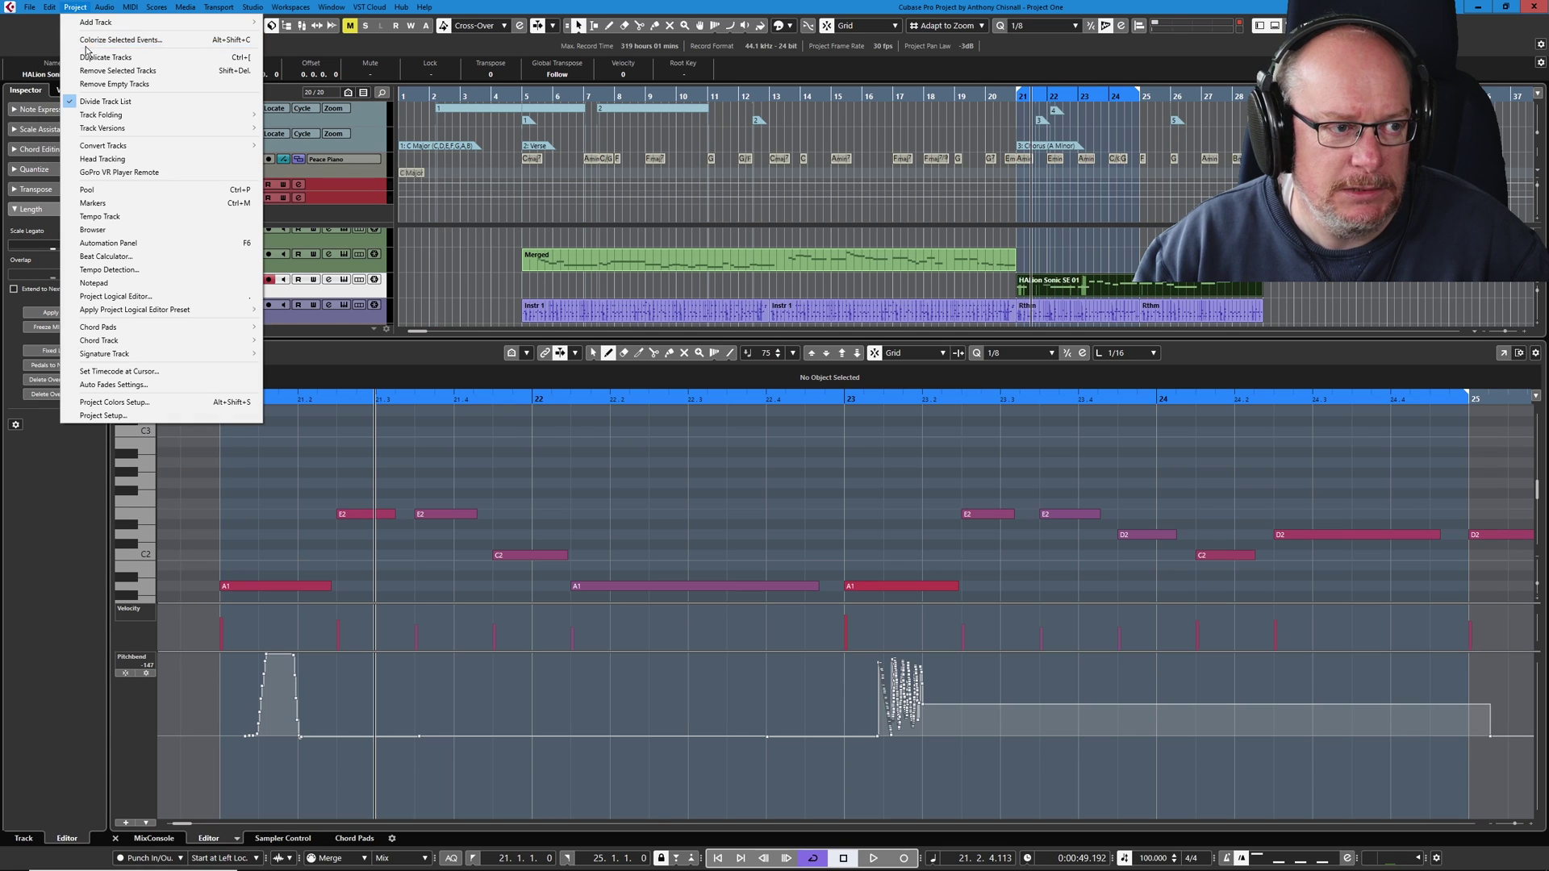
click(95, 51)
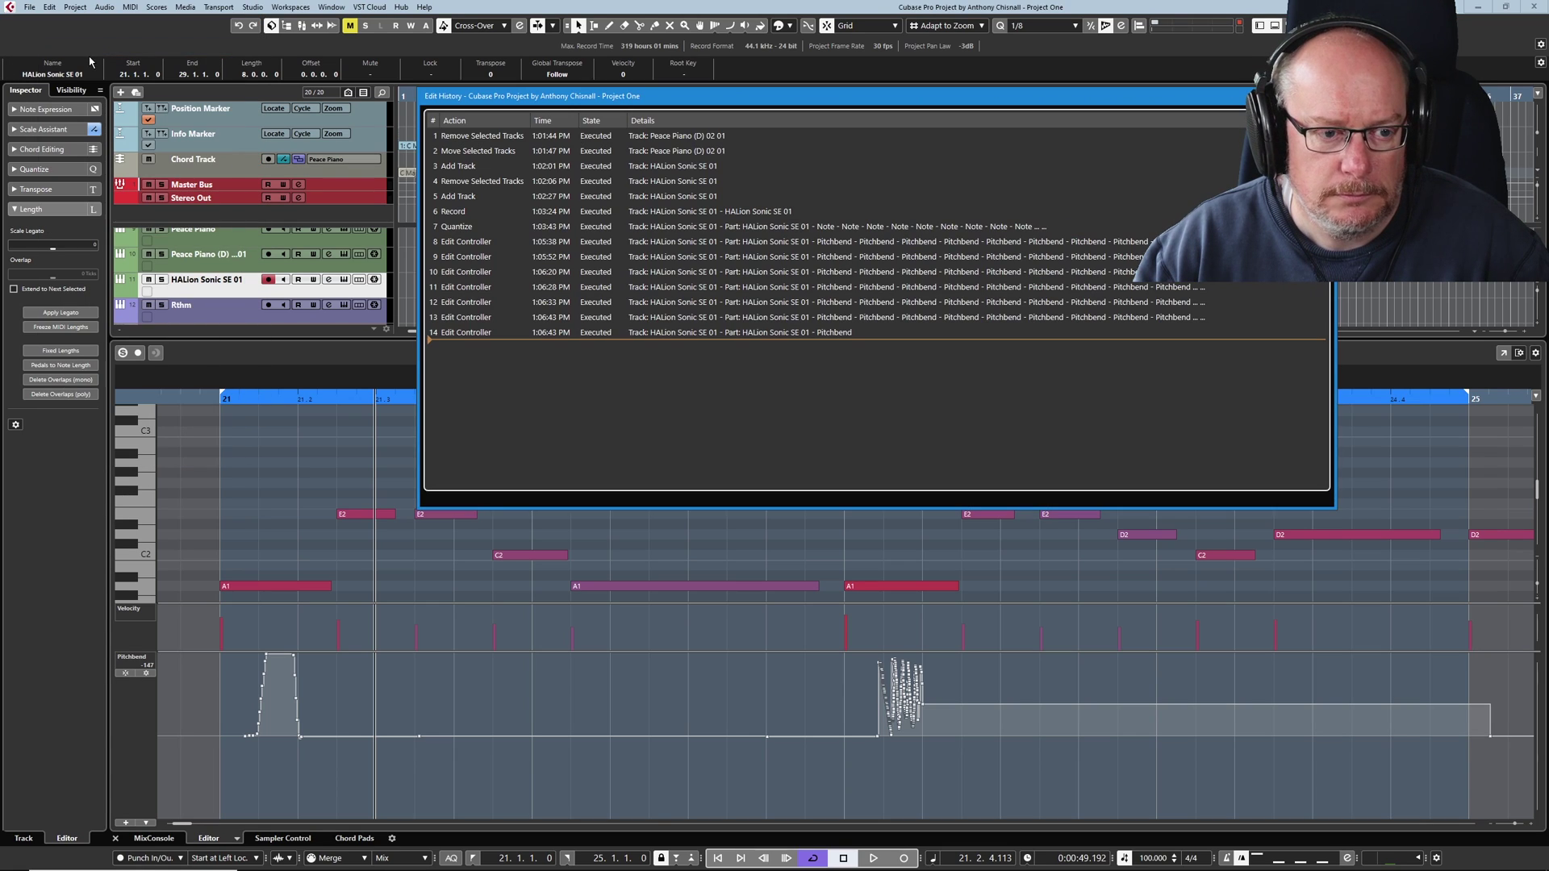
drag(436, 339, 433, 246)
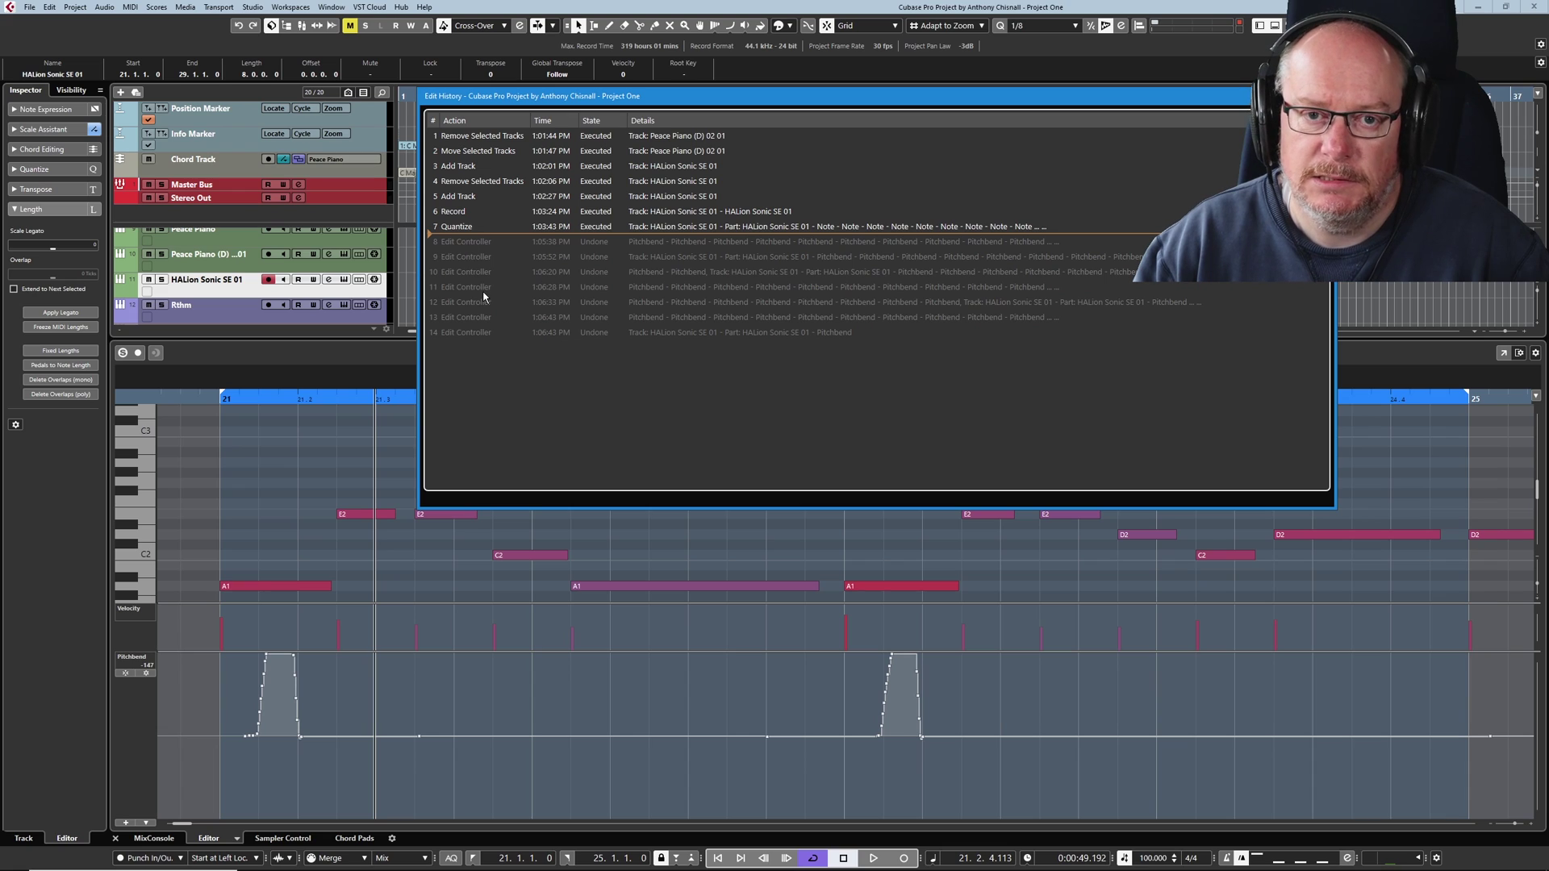
key(Return)
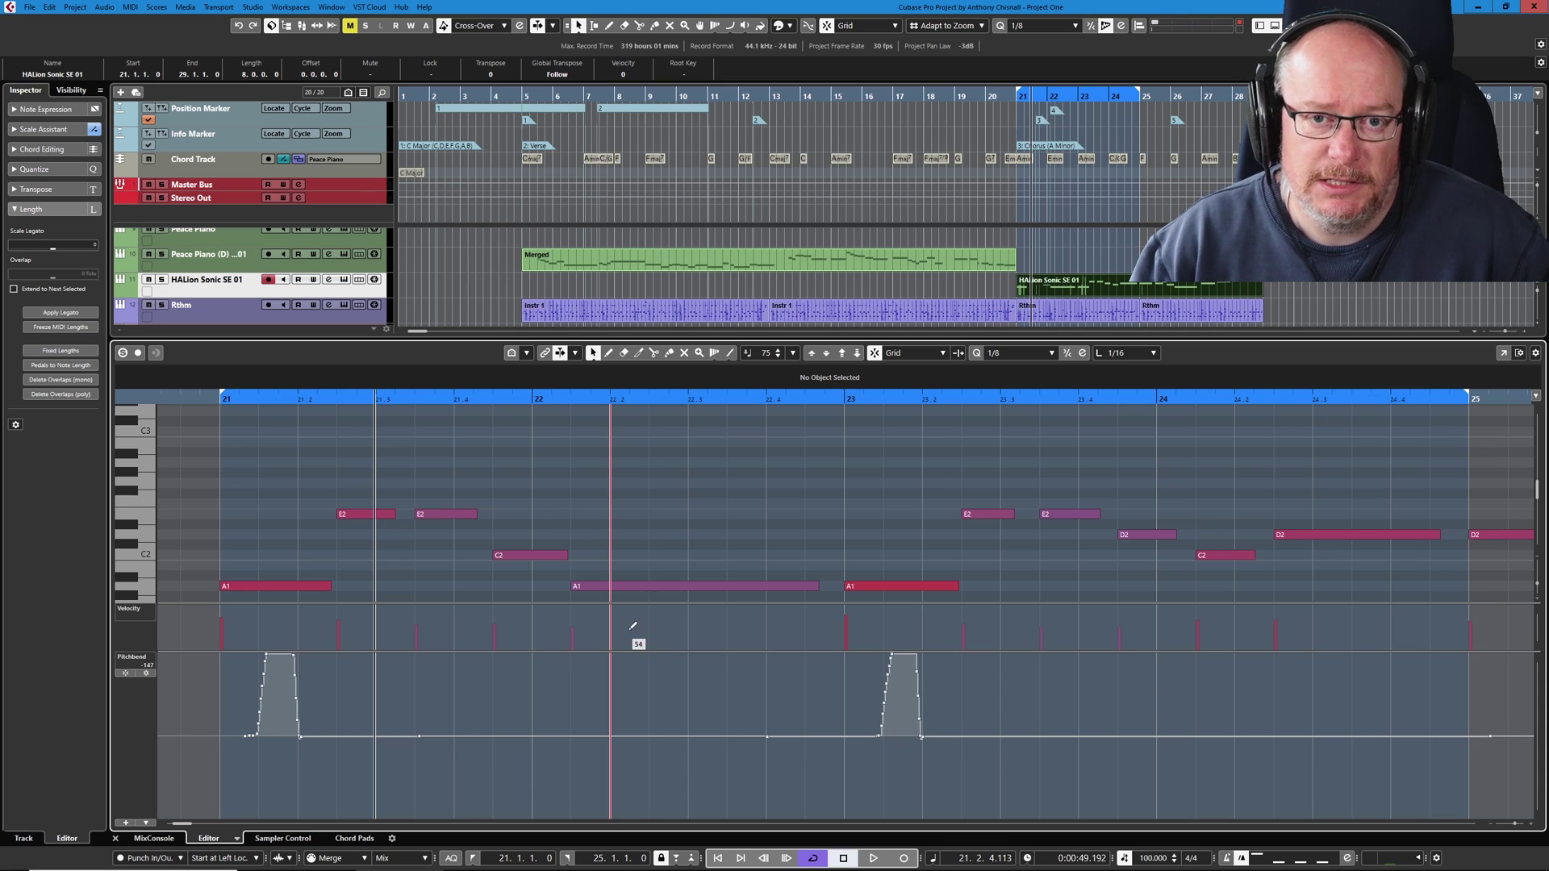
click(124, 824)
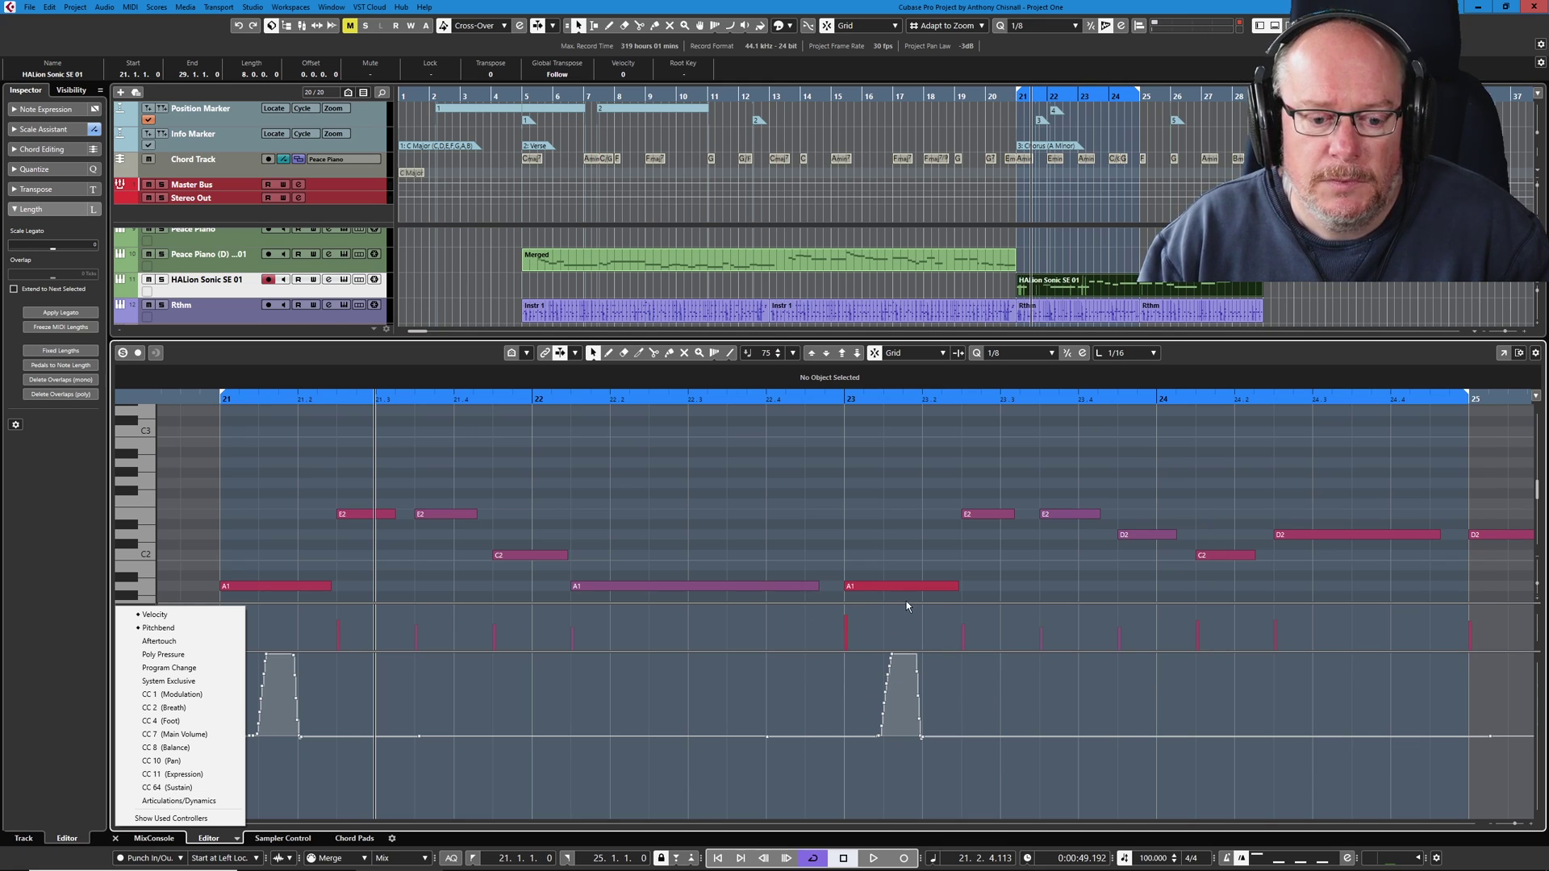
click(965, 288)
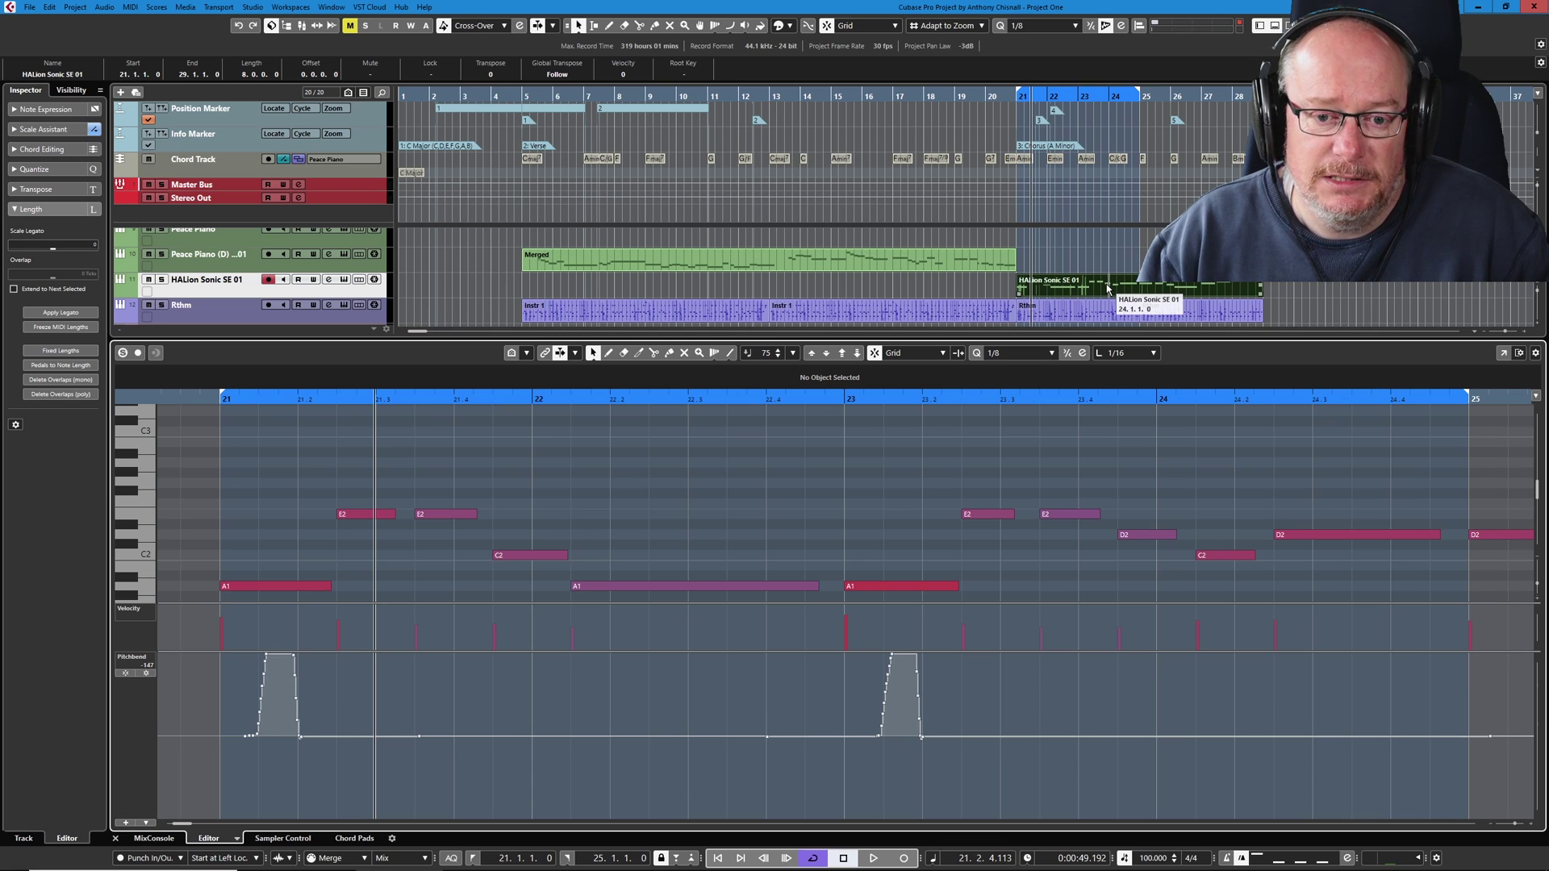
drag(1112, 288, 839, 283)
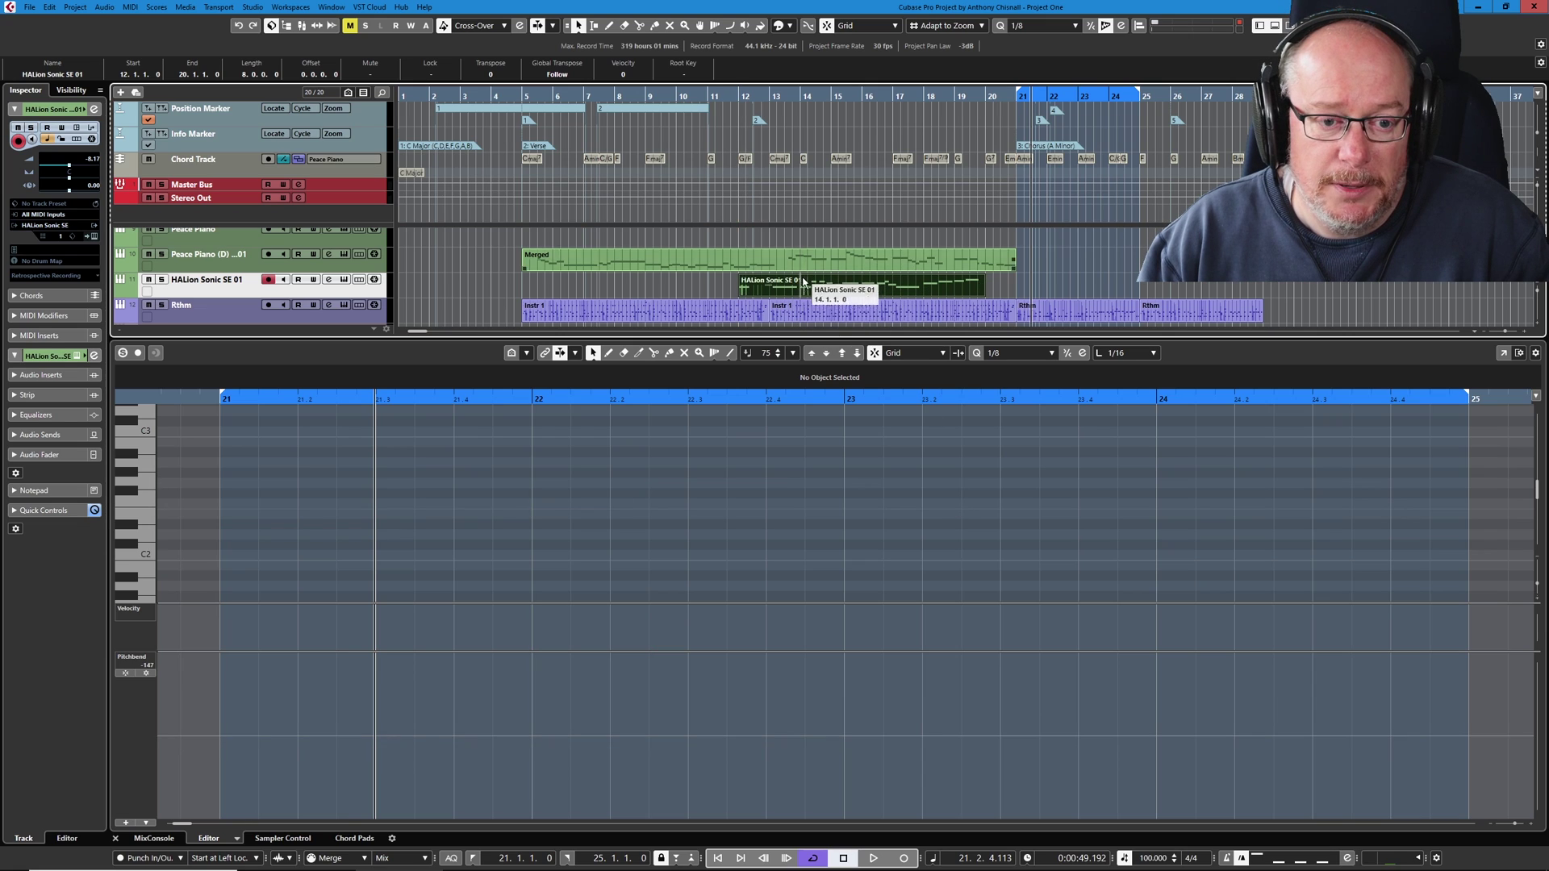
drag(747, 288, 875, 284)
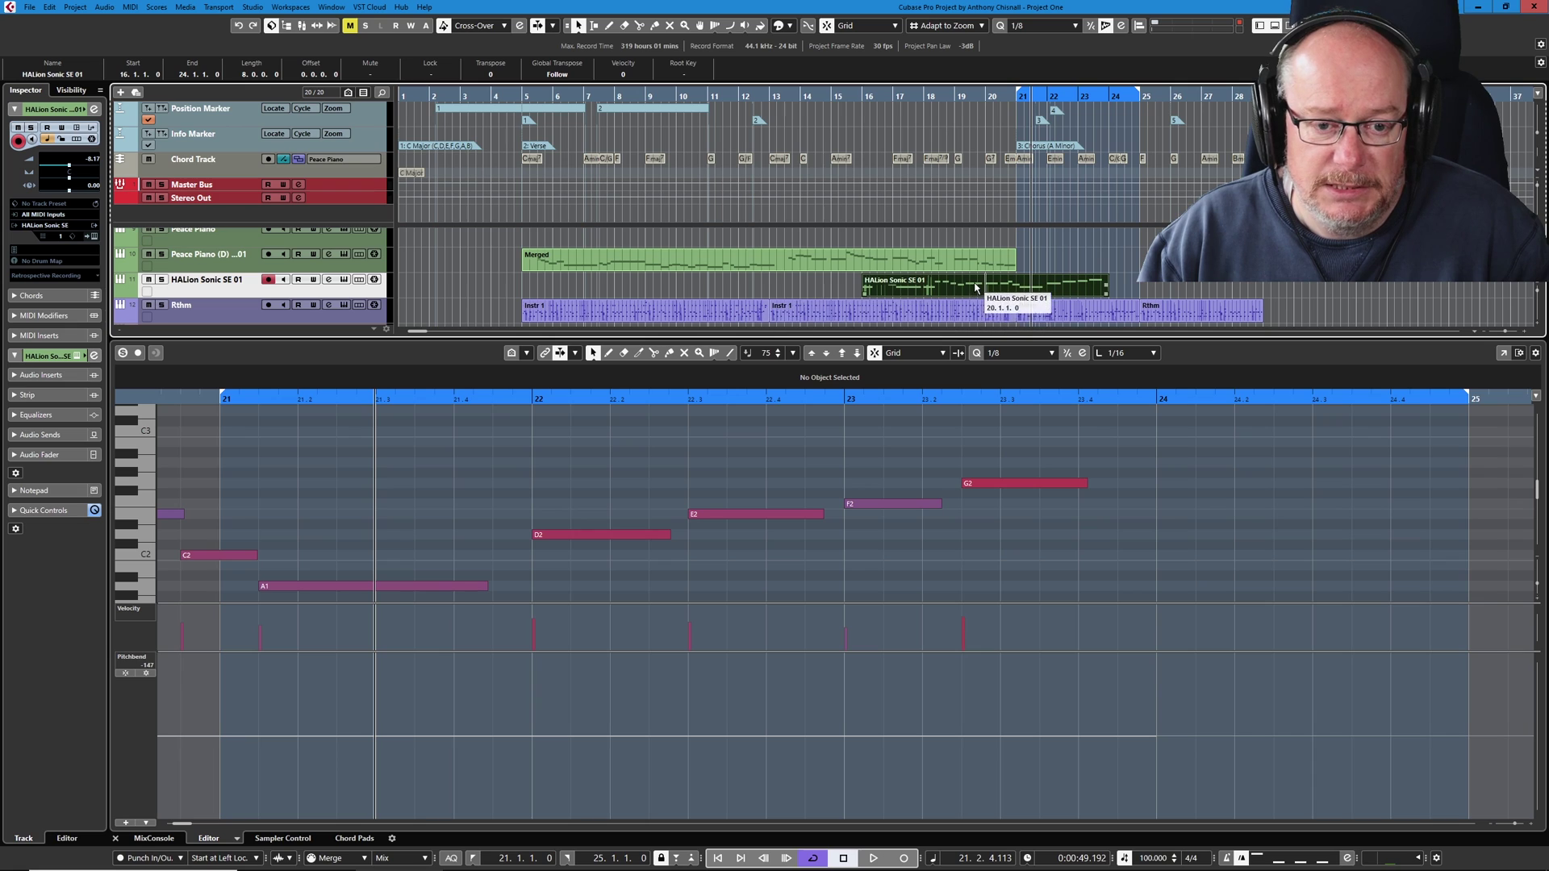
mouse_move(1010, 289)
mouse_down()
mouse_move(803, 282)
mouse_move(1191, 279)
mouse_move(999, 282)
mouse_up()
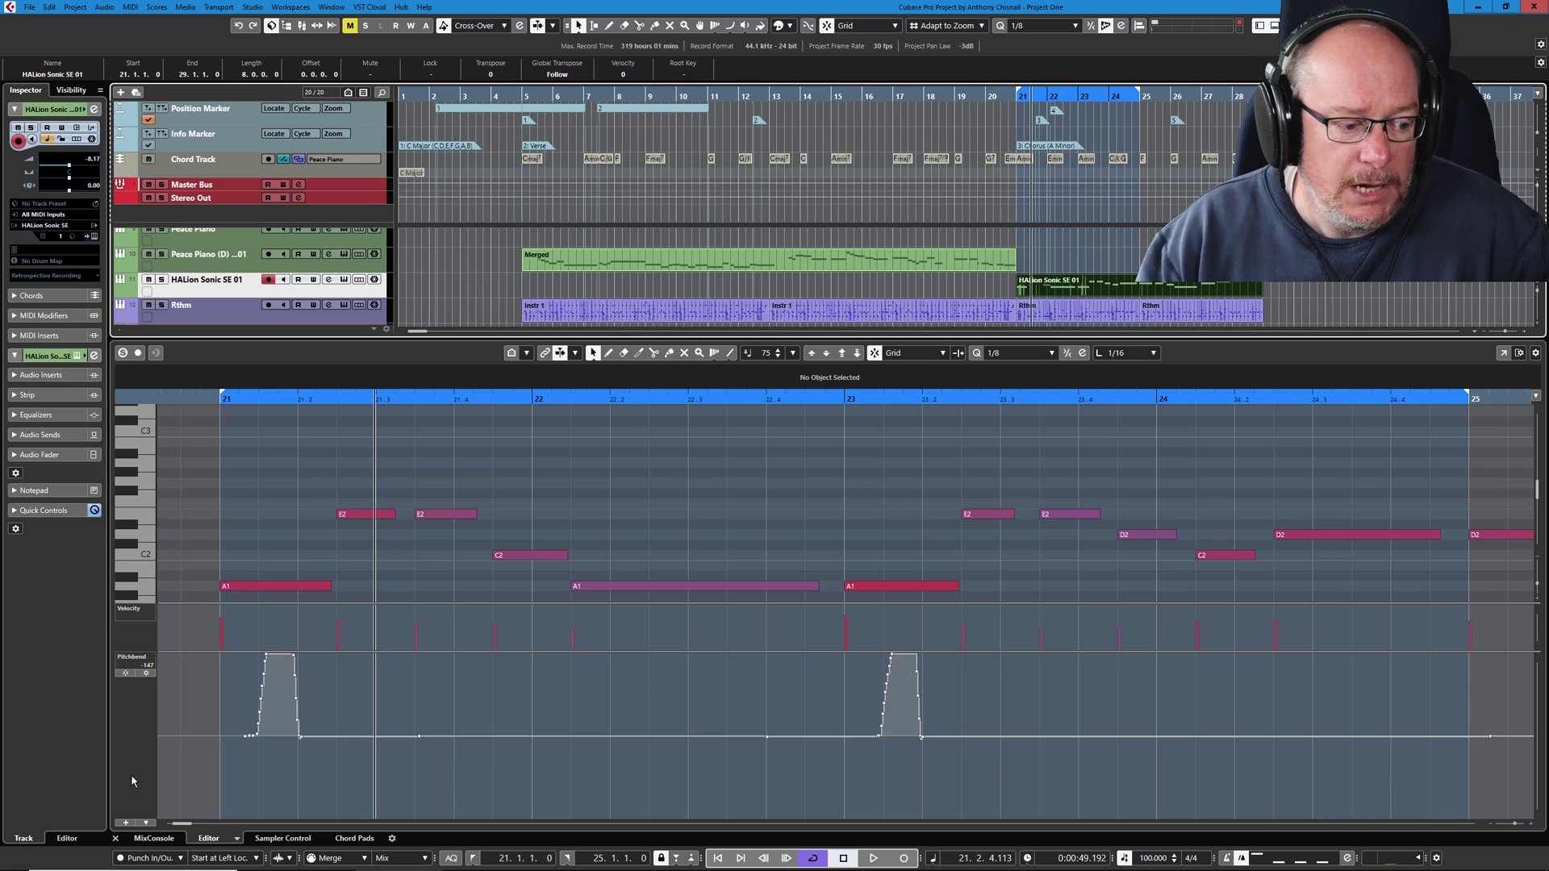
click(145, 823)
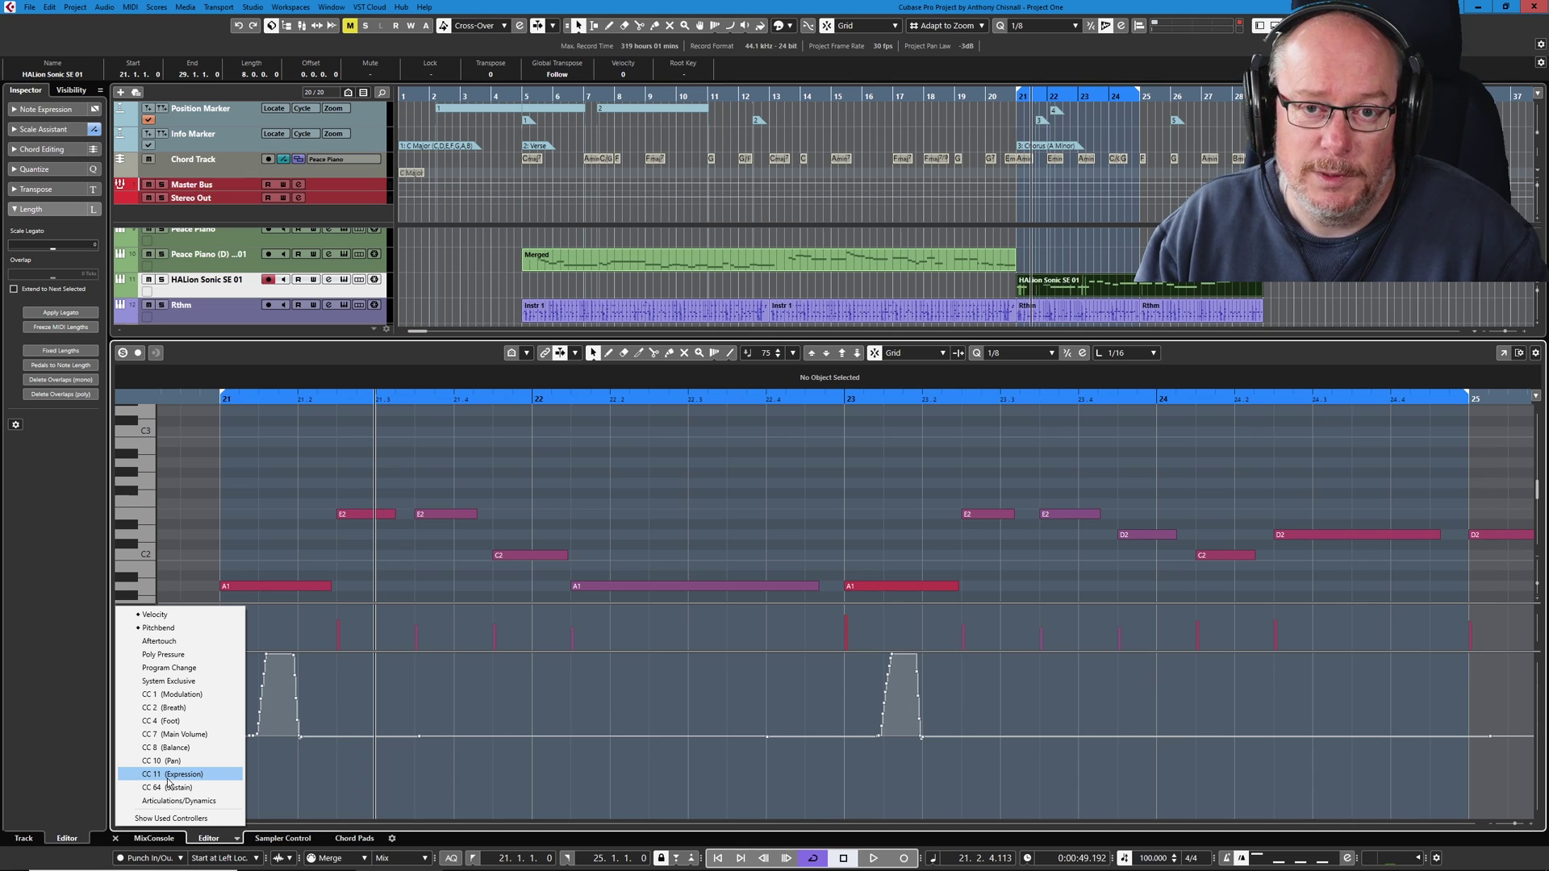
click(768, 475)
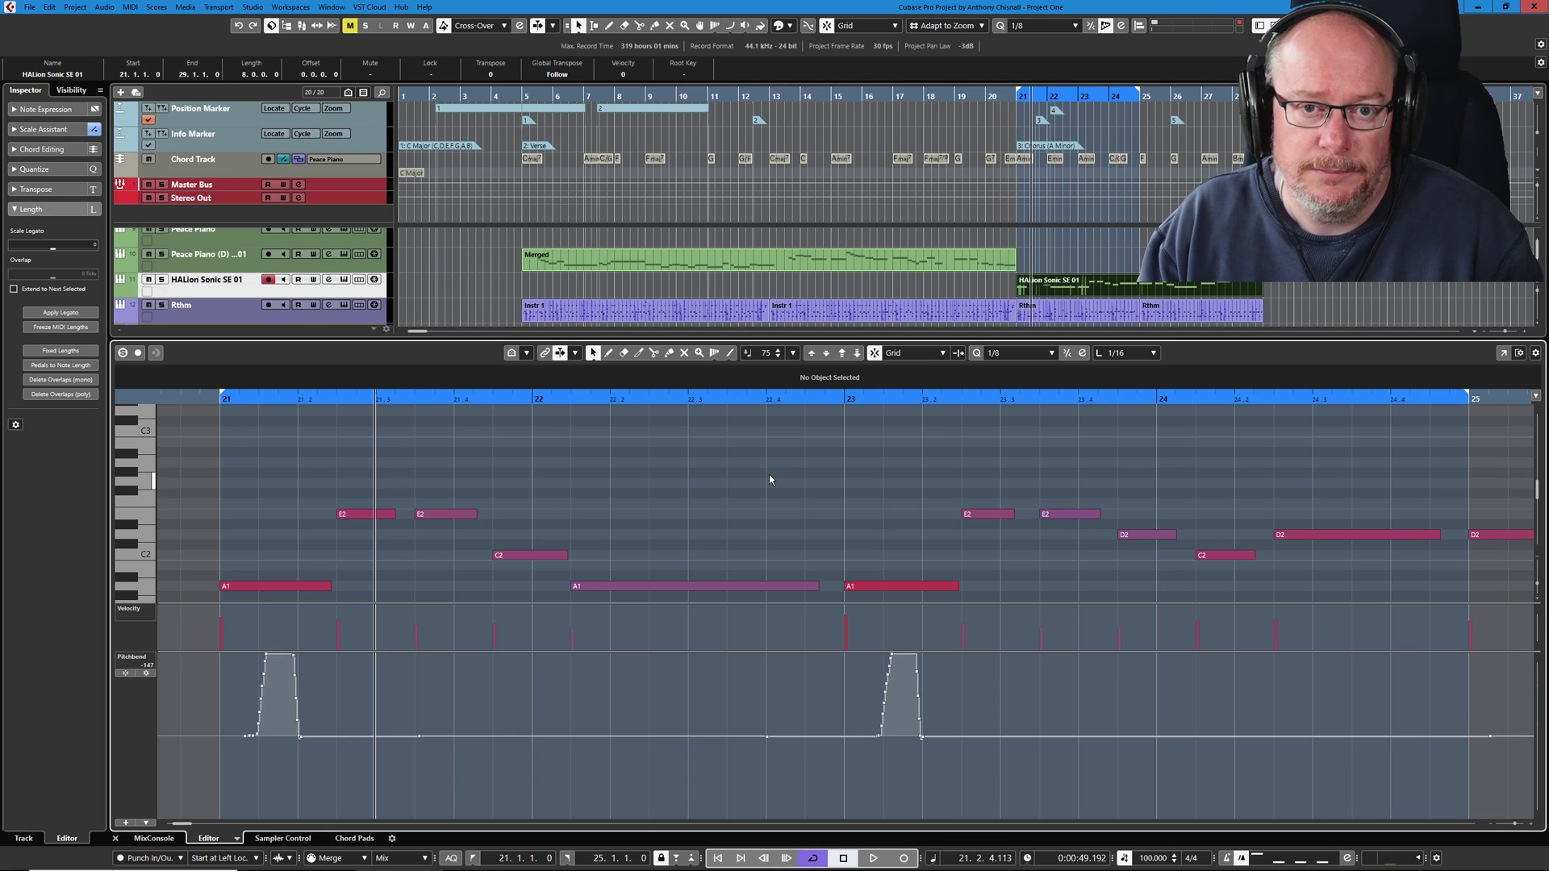
- Show HALion Sonic SE's Edit page for Bright Pop Bell and set the Envelope knob to Learn CC
click(344, 280)
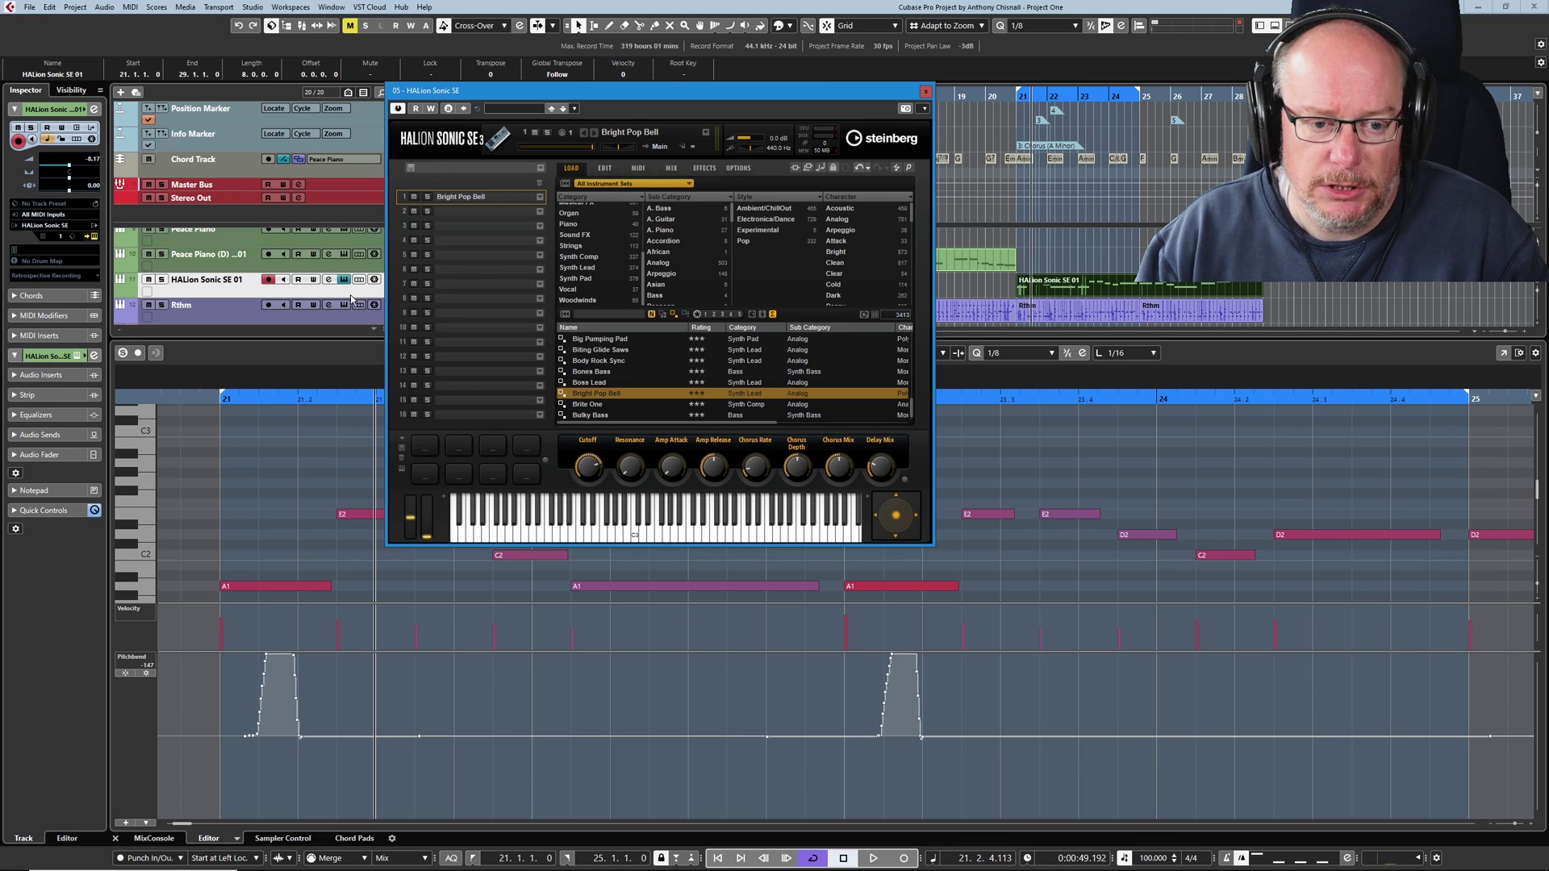
click(601, 168)
drag(770, 95, 819, 214)
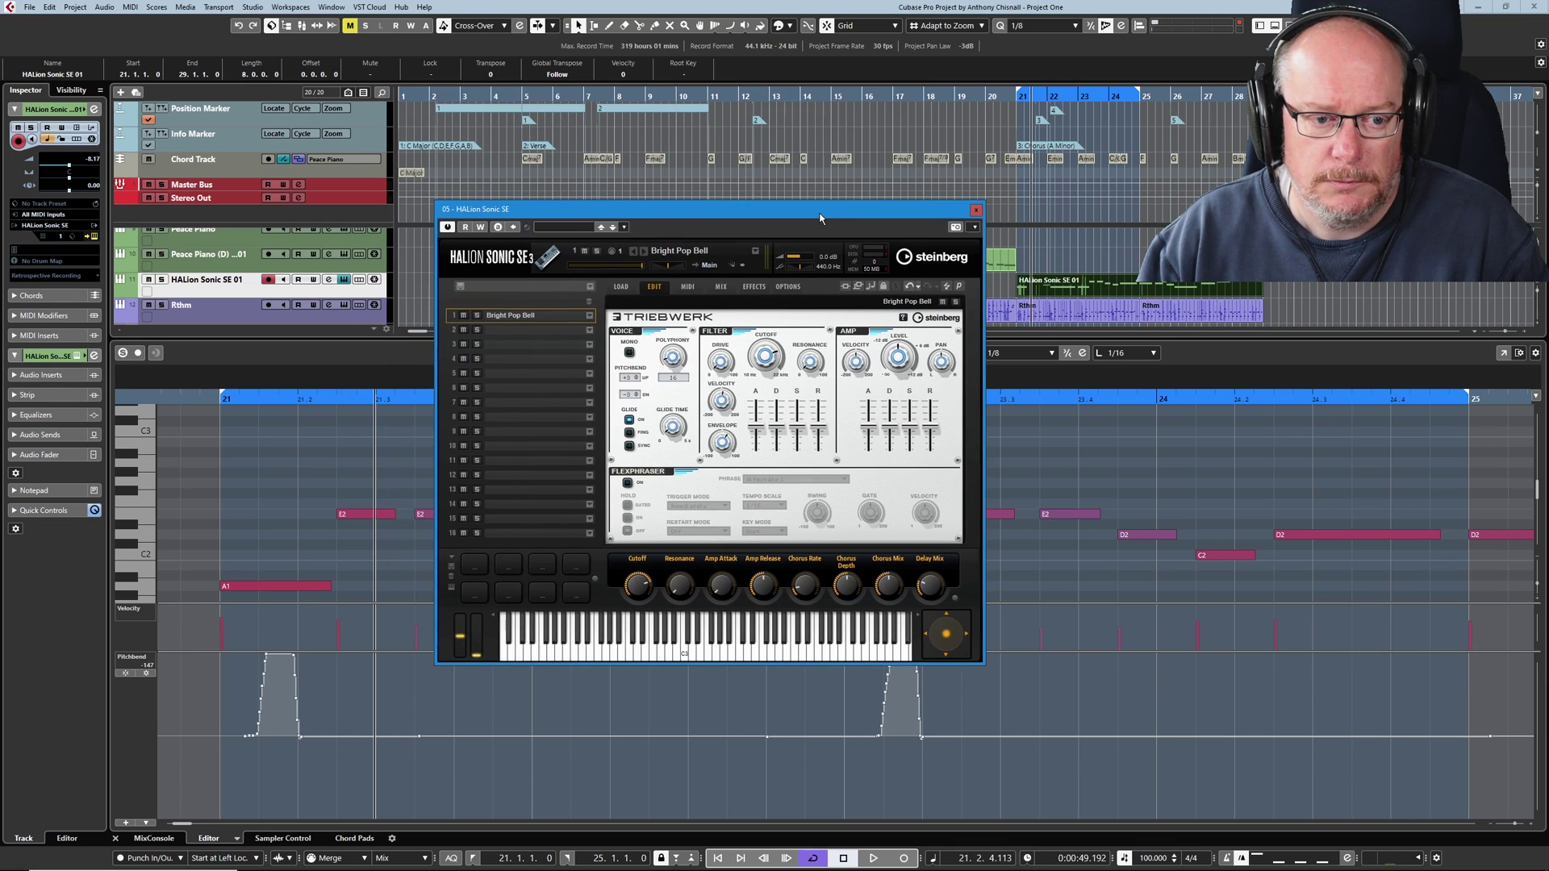
right_click(726, 442)
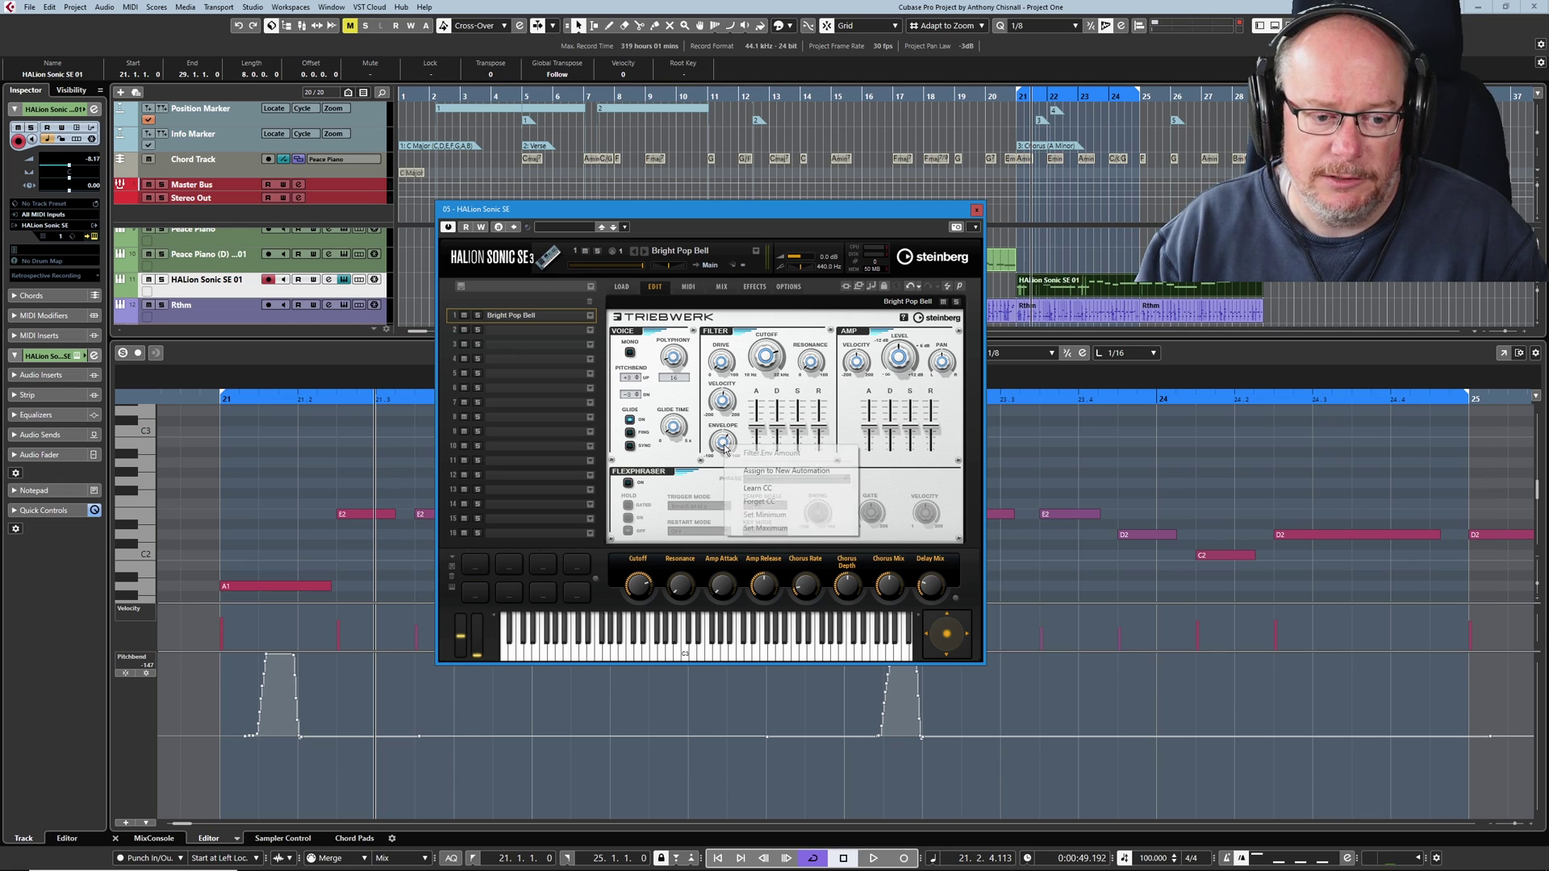
click(756, 488)
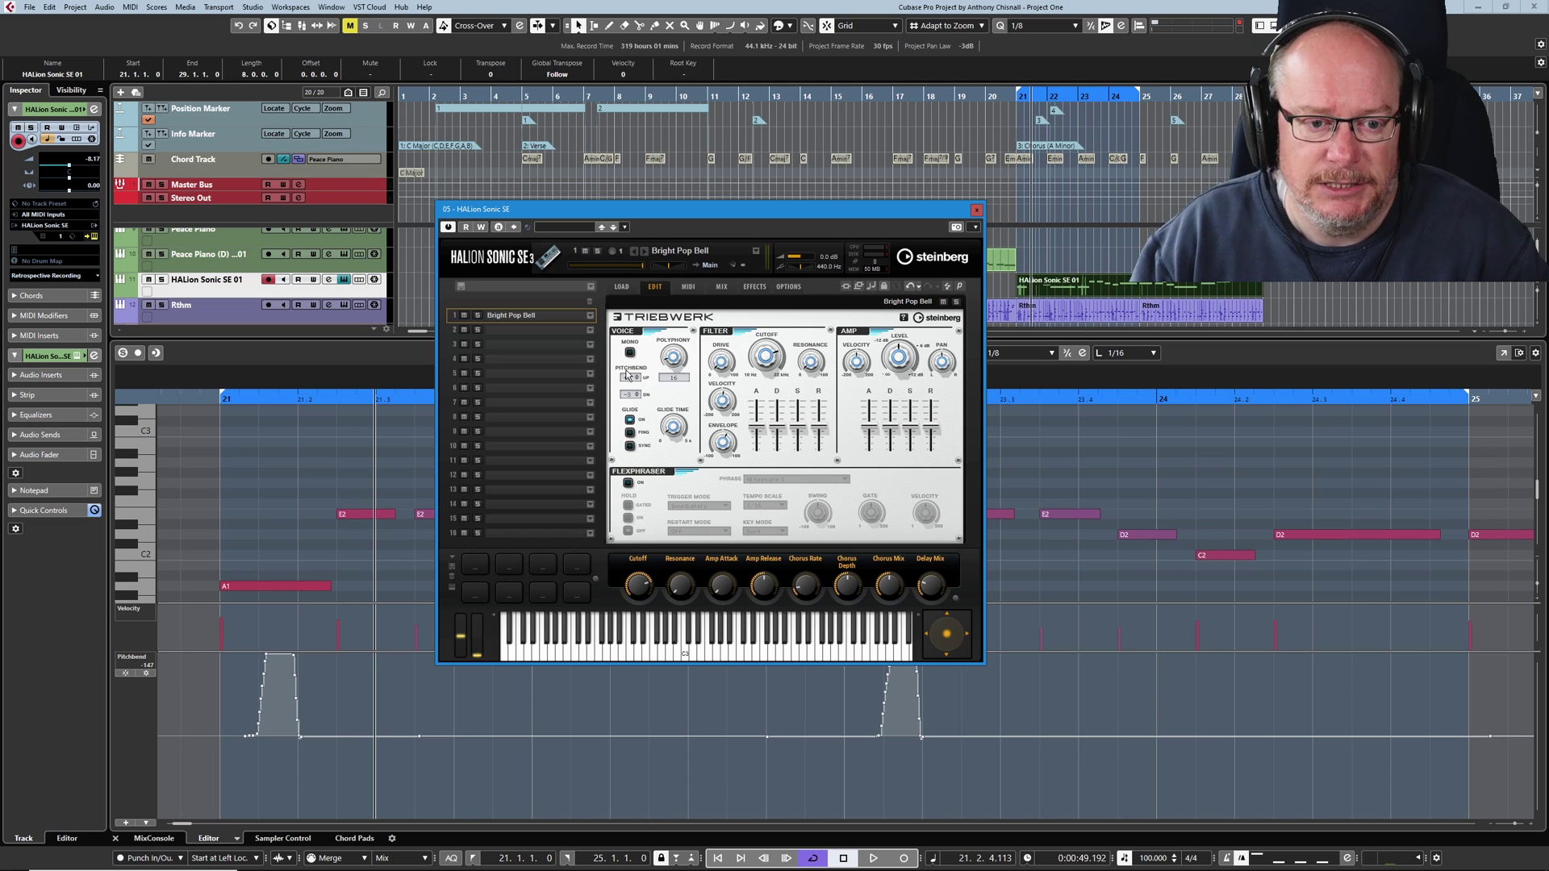
- Lower Stereo Out to -19.4 in the MixConsole and record a HALion take from bar 21
drag(748, 206, 676, 183)
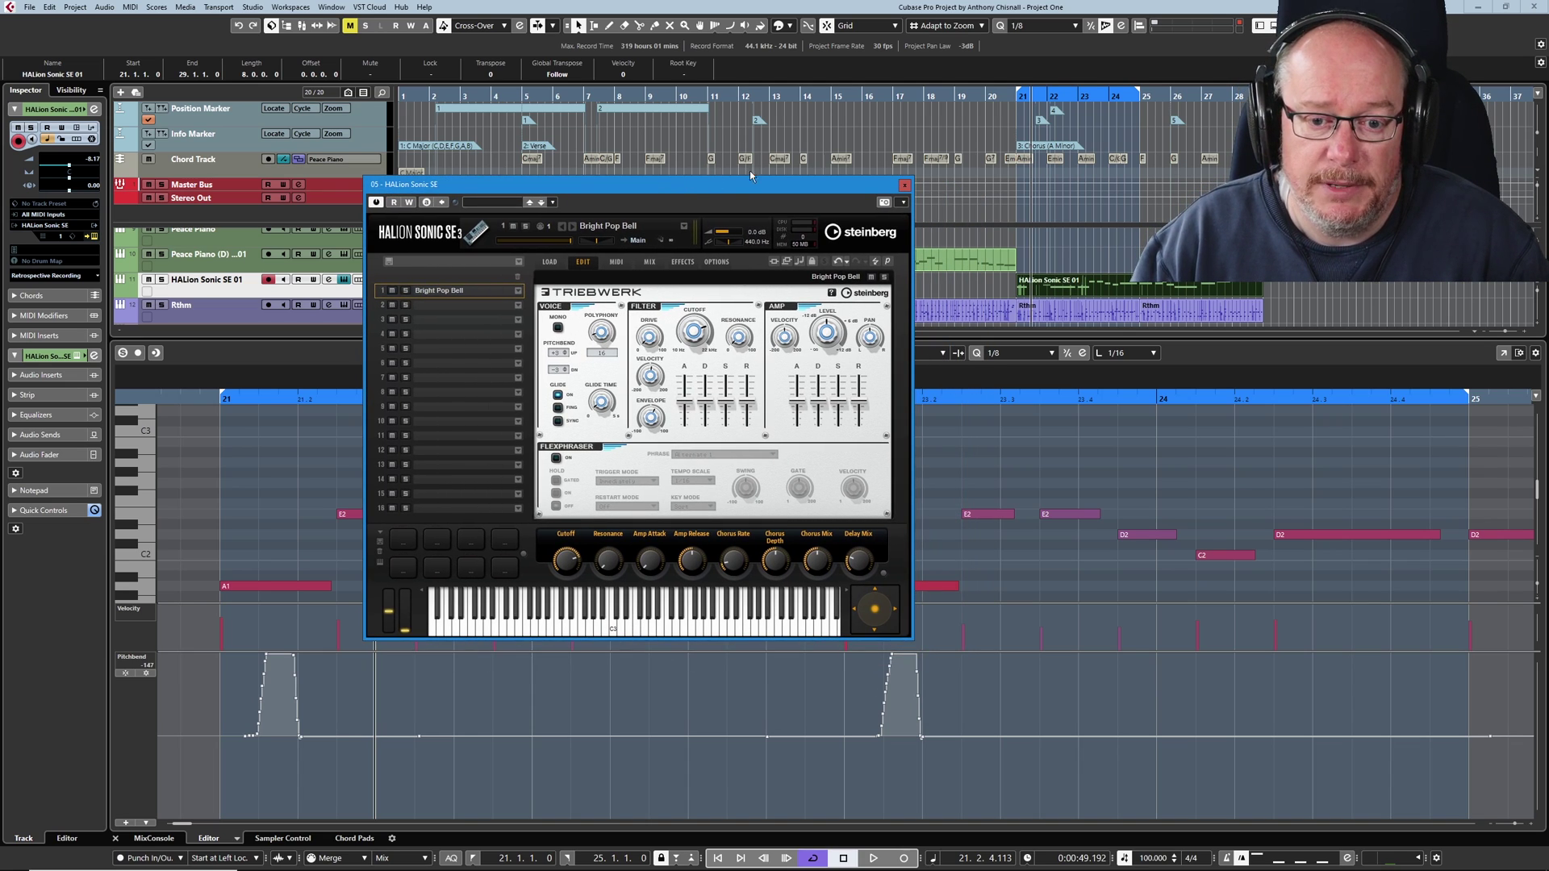
click(1141, 94)
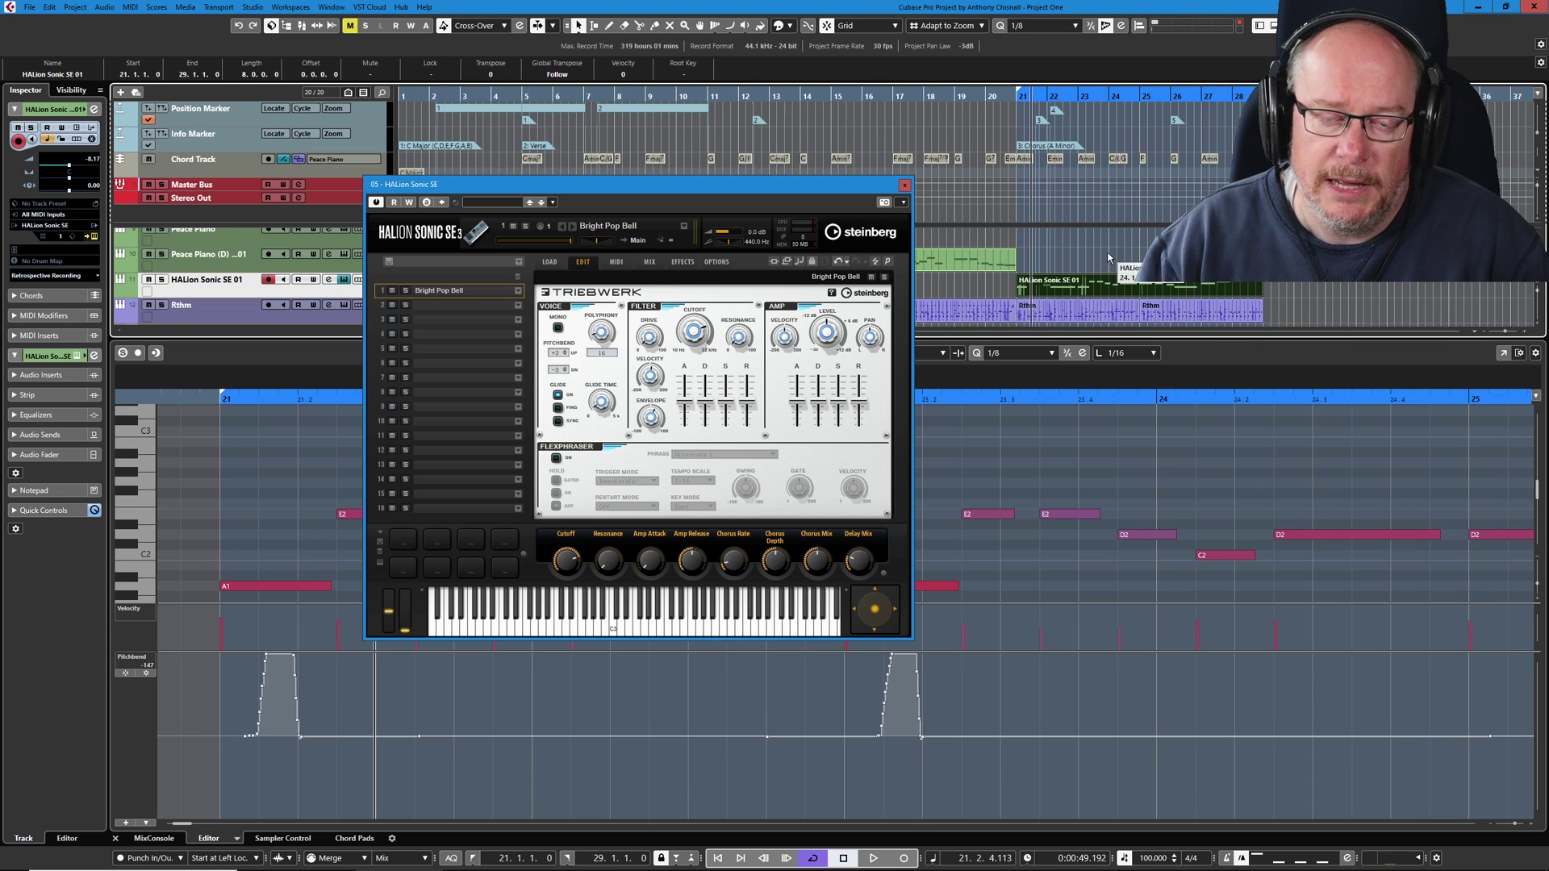
key(space)
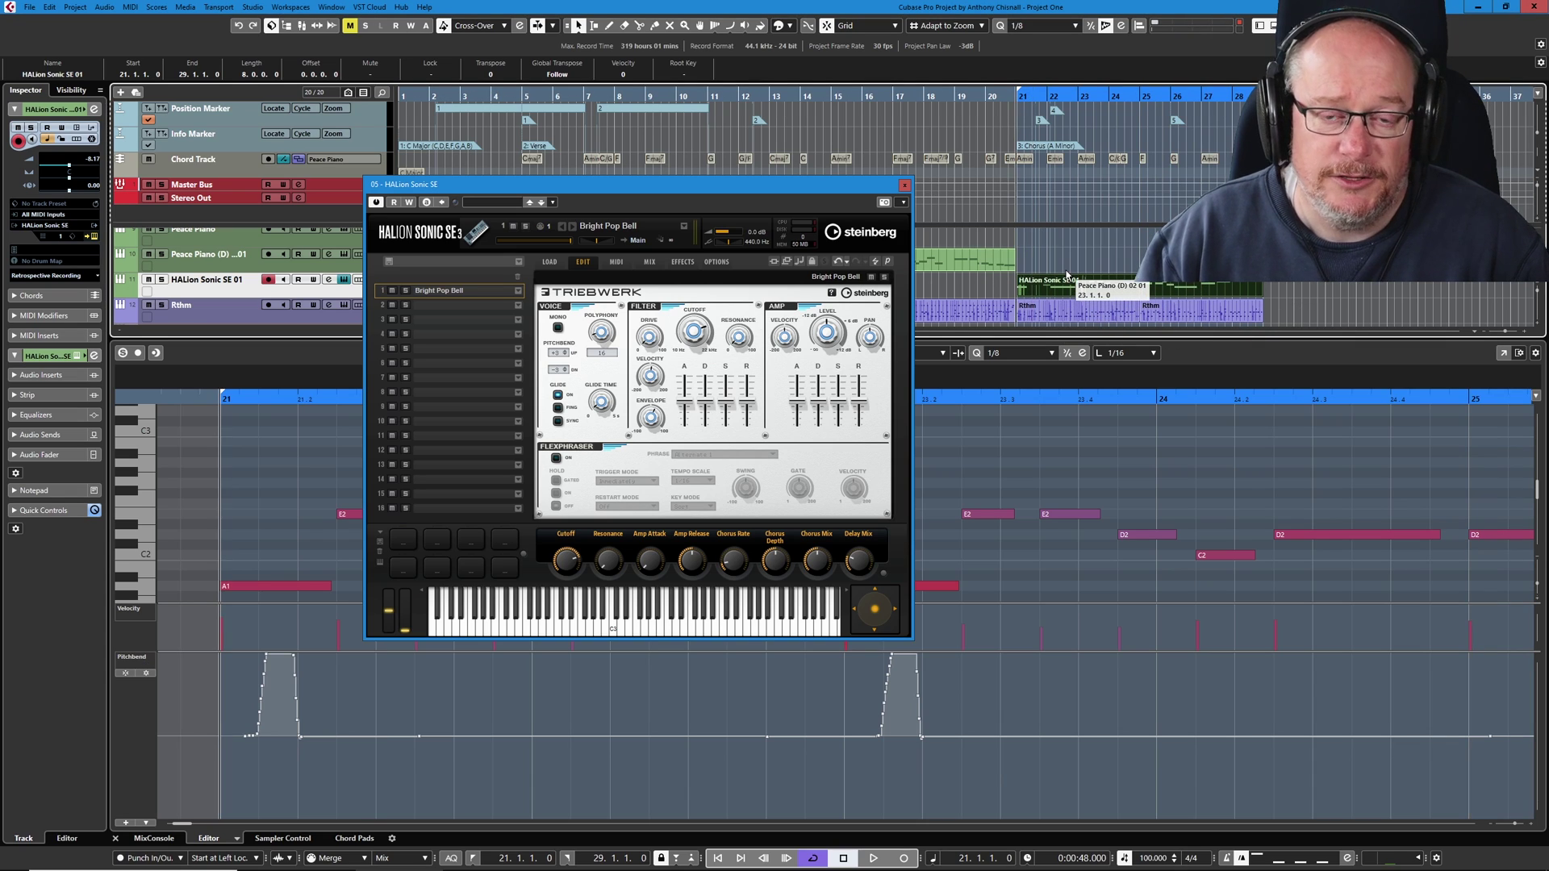
click(153, 838)
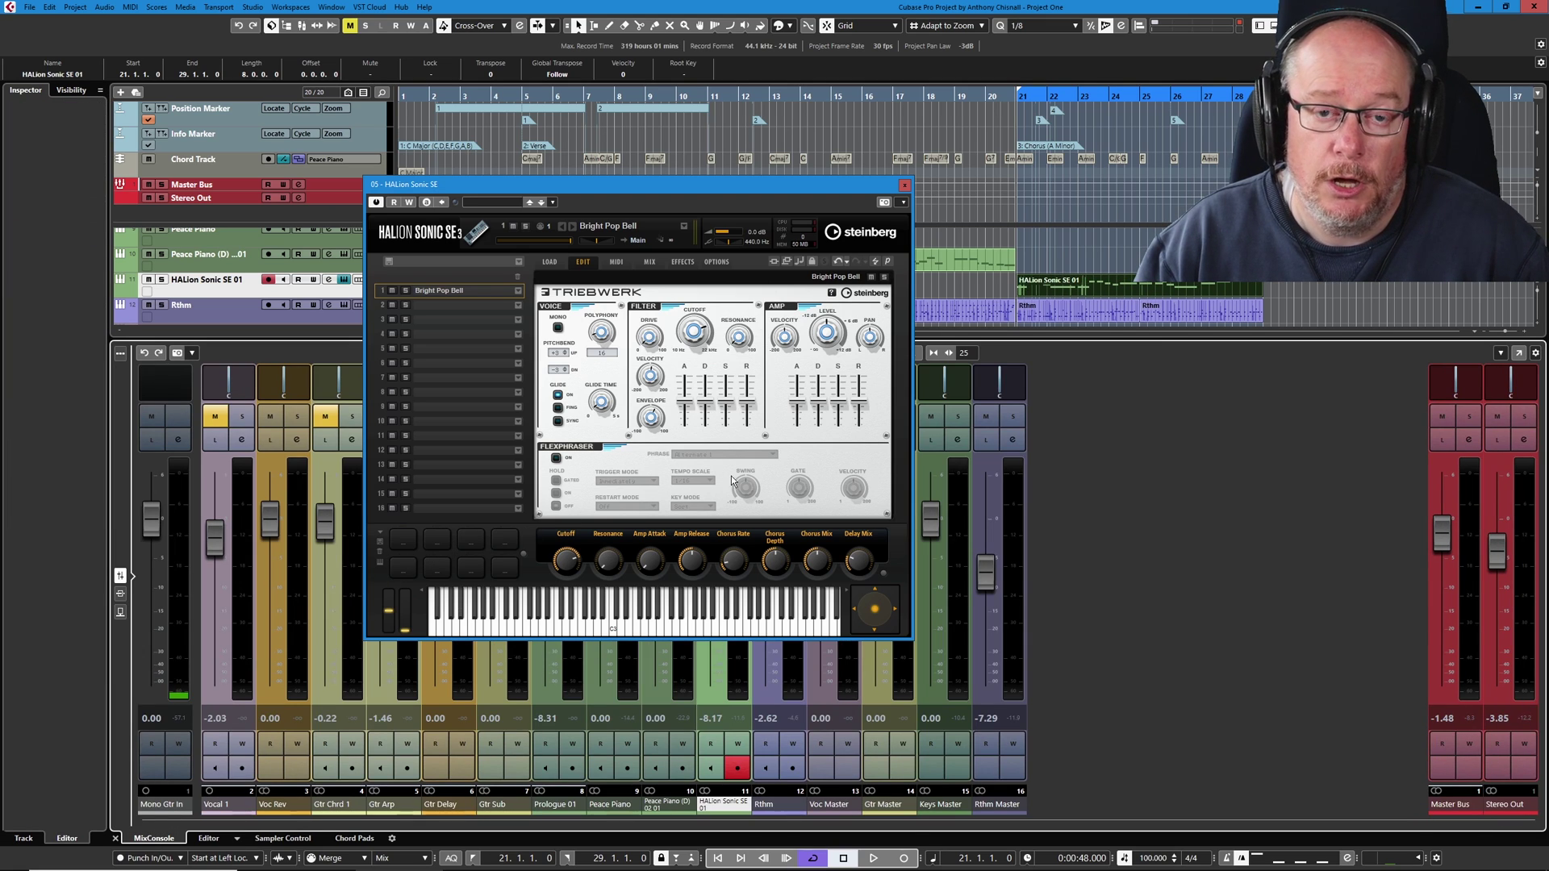
drag(1491, 555, 1494, 627)
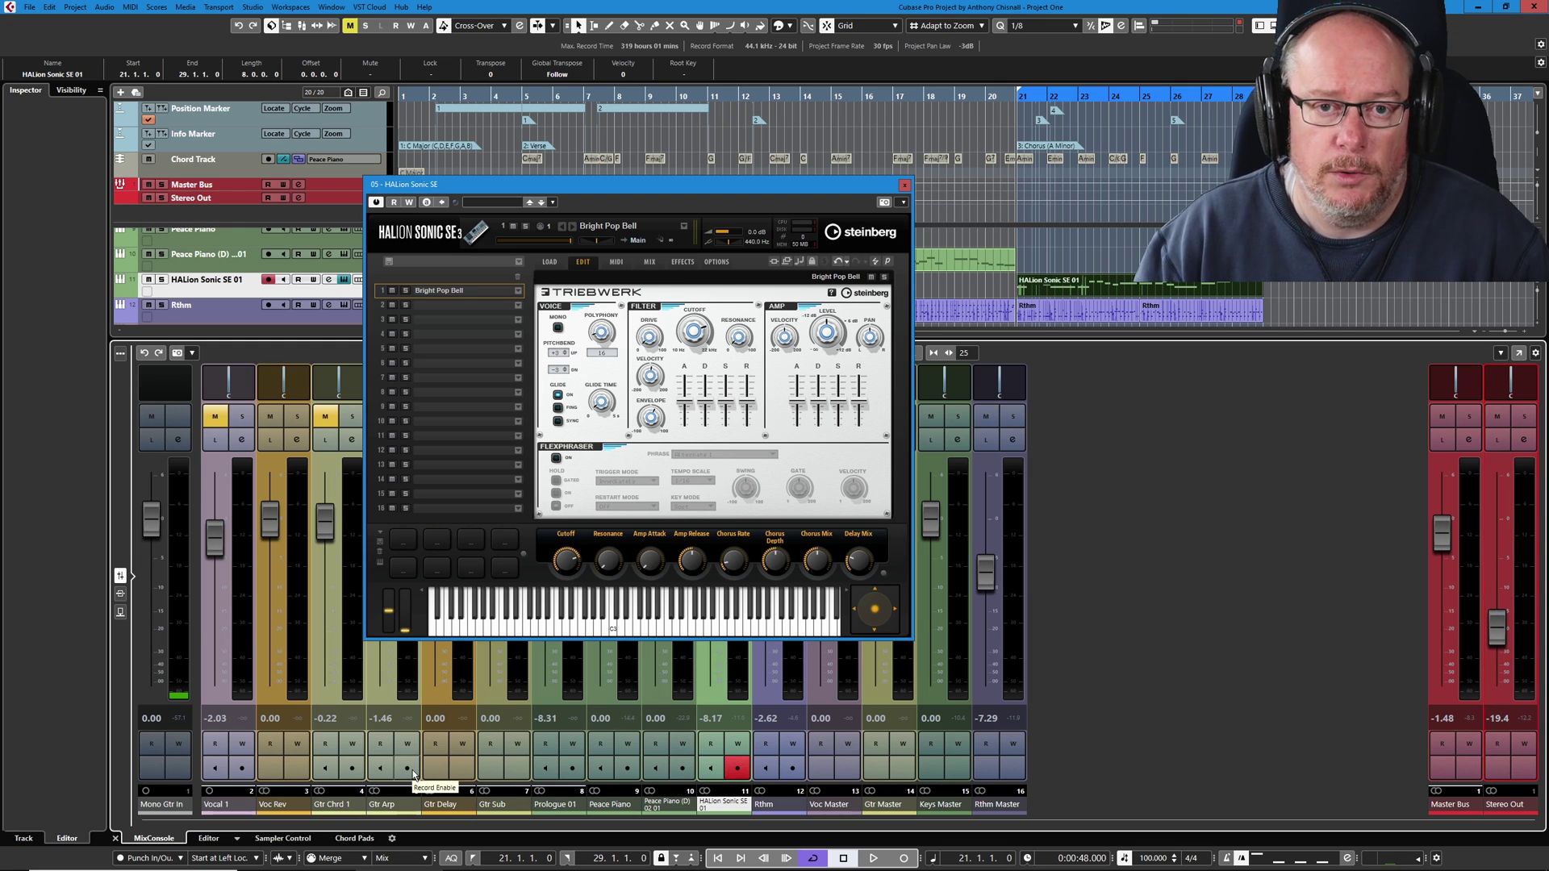
key(KP_Multiply)
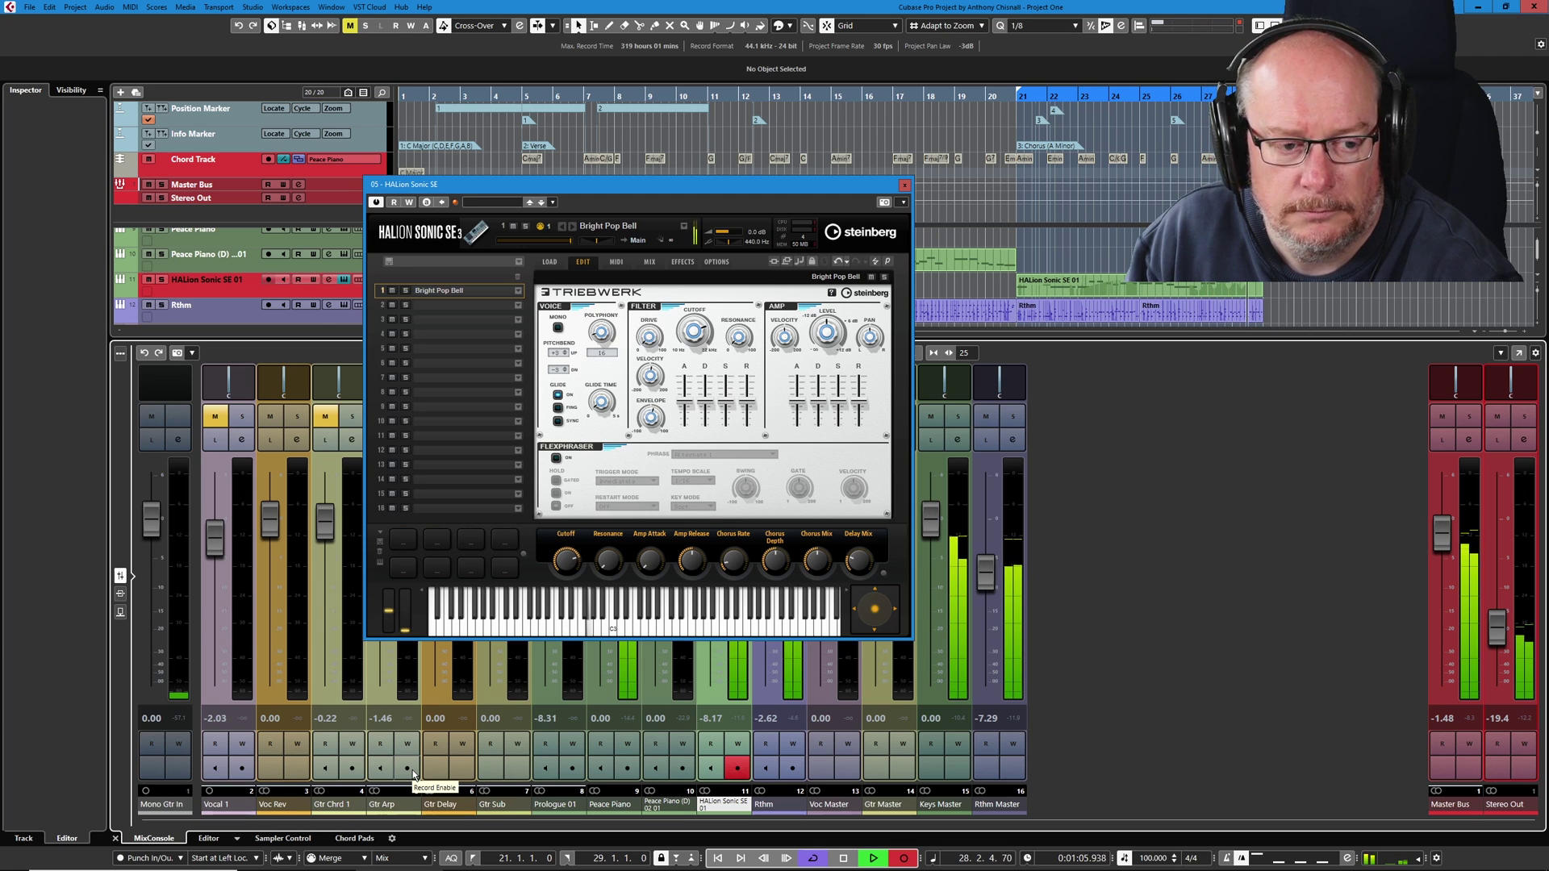
key(space)
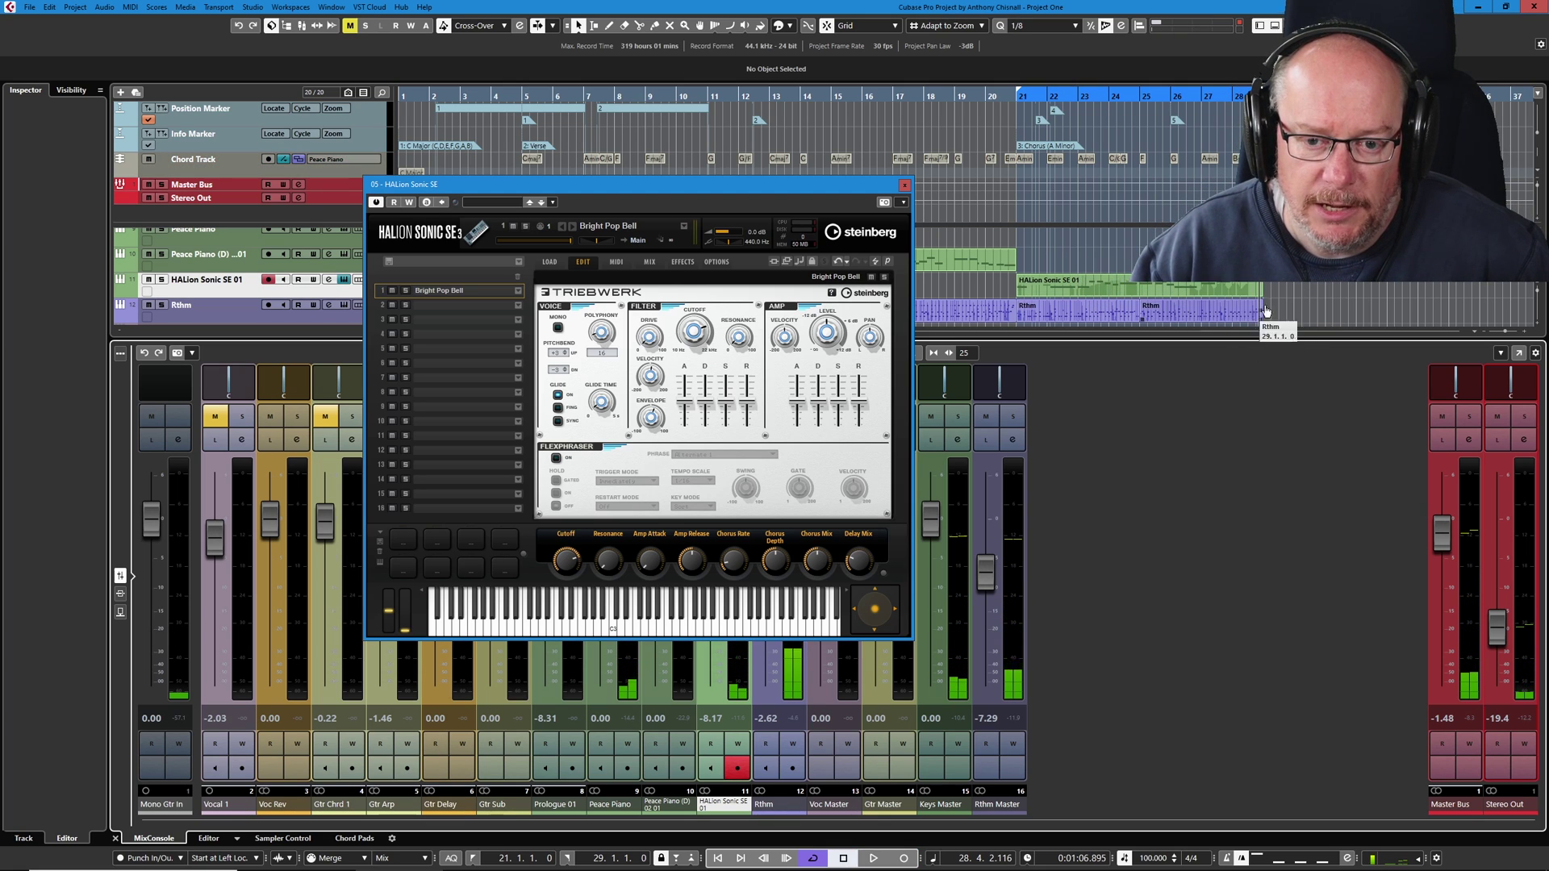
- Open the recorded HALion part in the Key Editor and check its controller lane list
double_click(1152, 283)
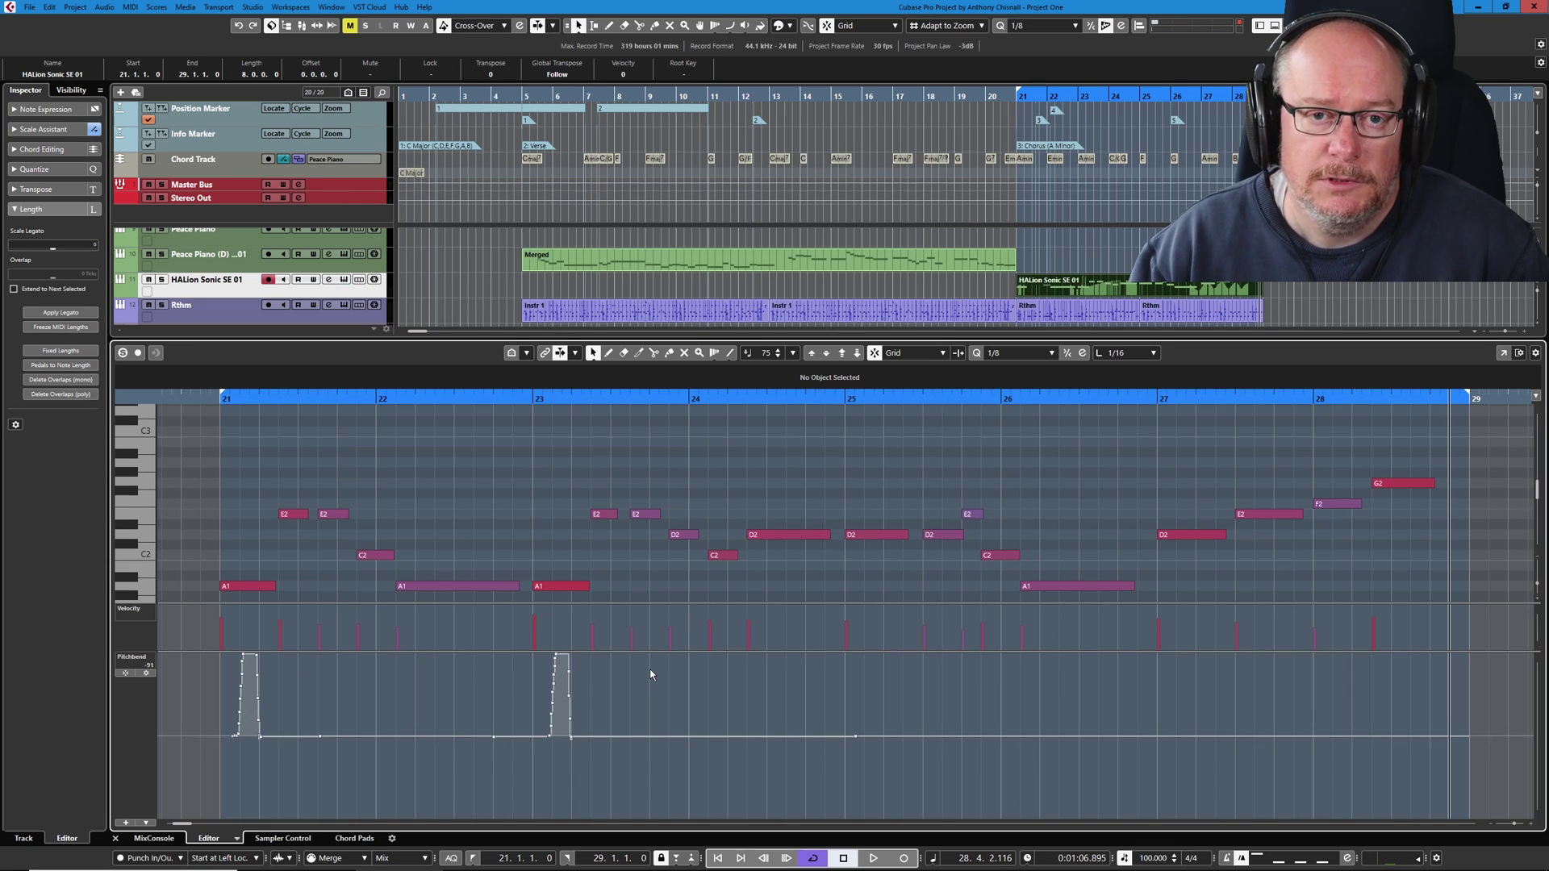
click(124, 824)
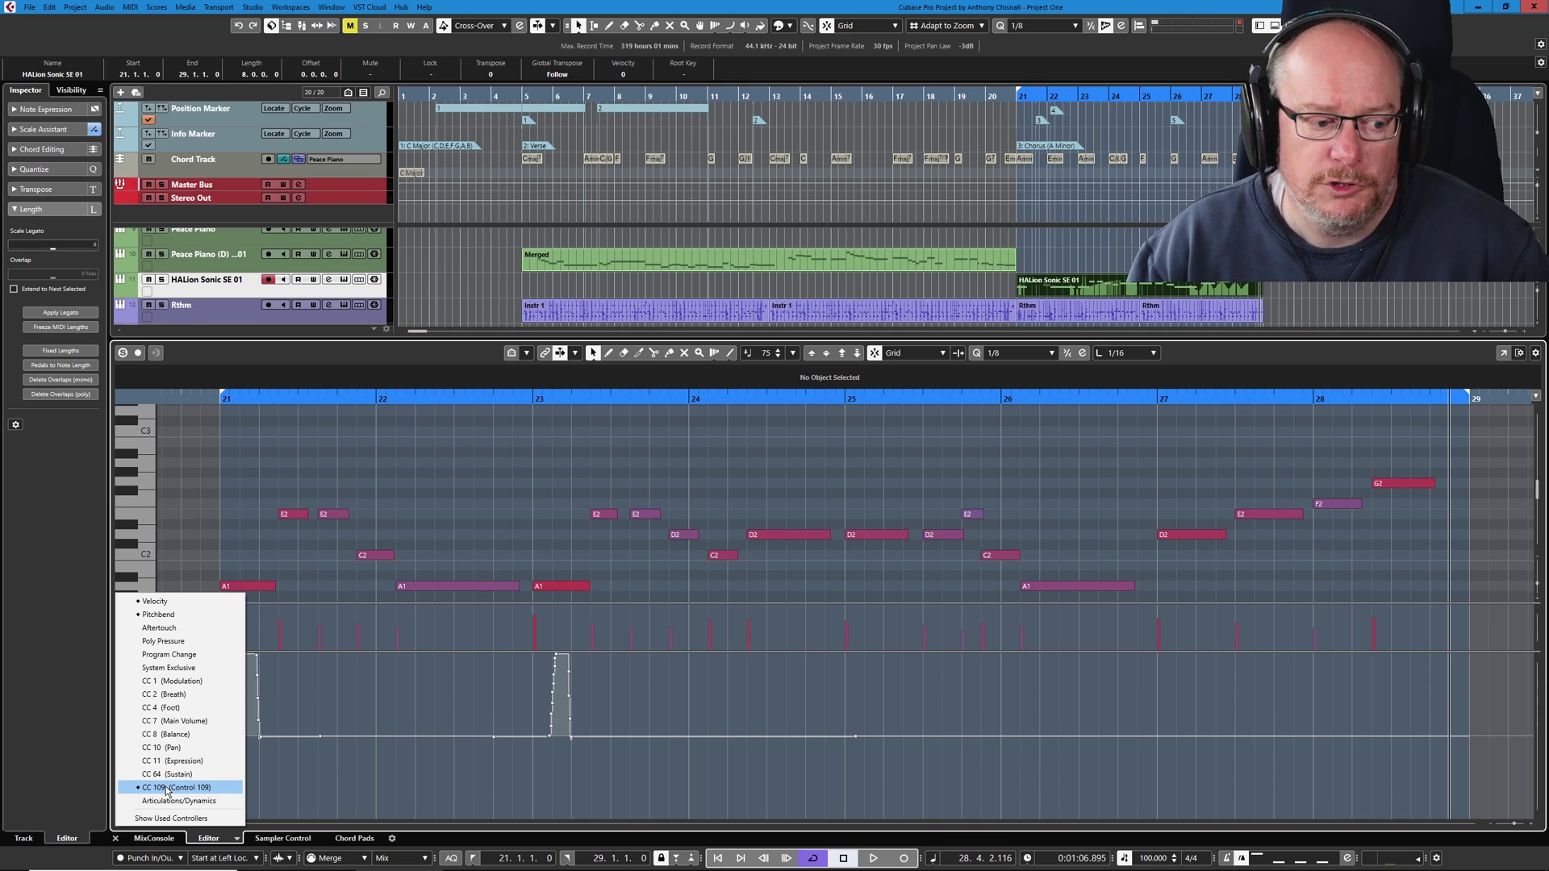
click(52, 740)
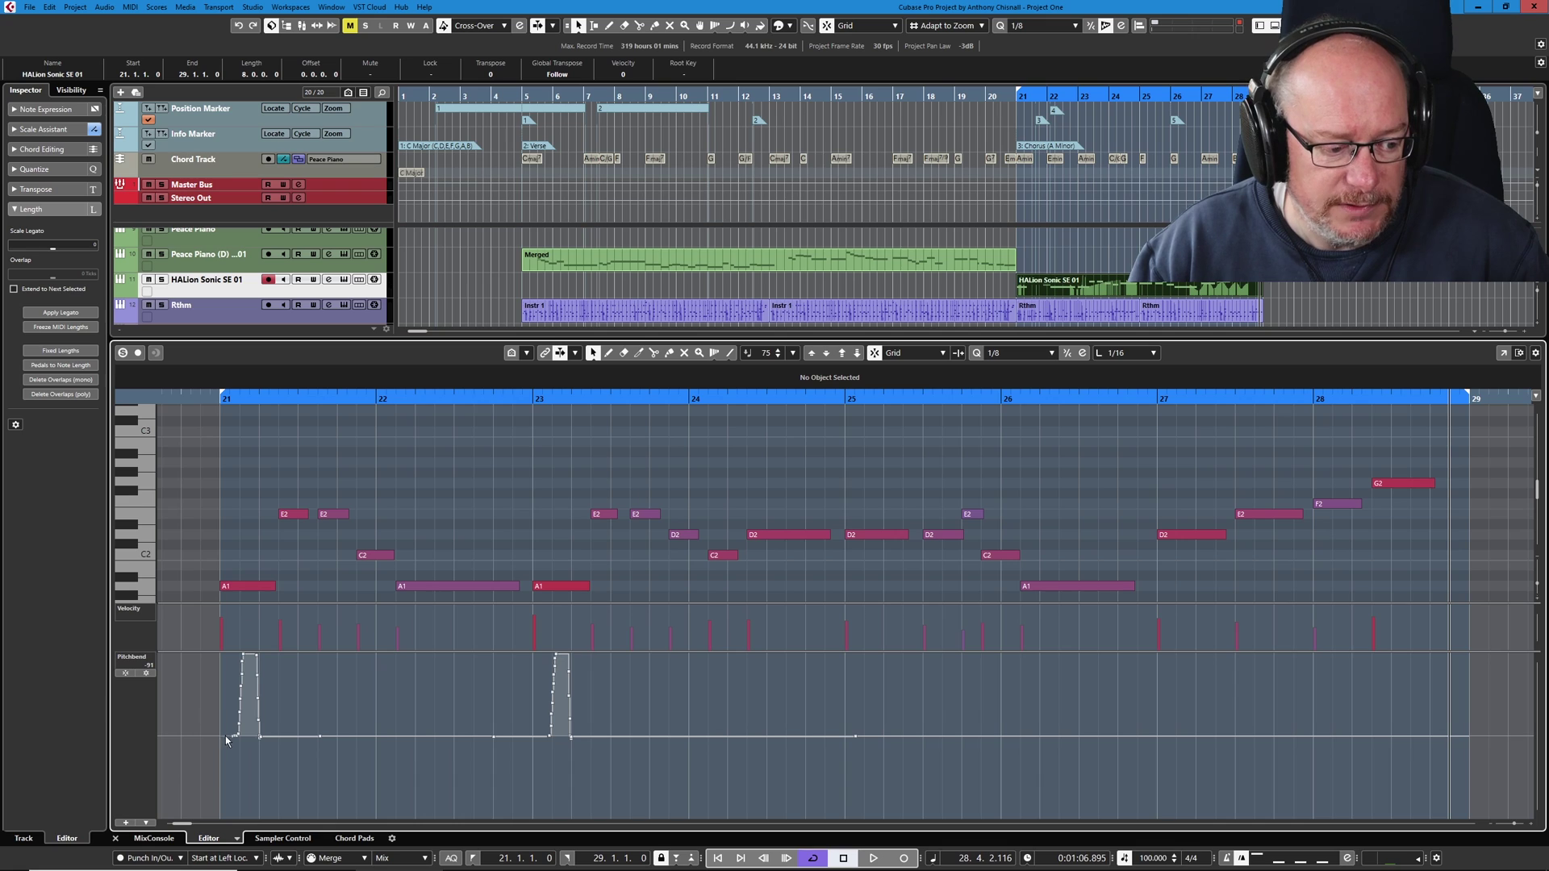
- Move CC 80 (Gen Purp 5) from Hidden to Visible in MIDI Controller Setup
click(146, 824)
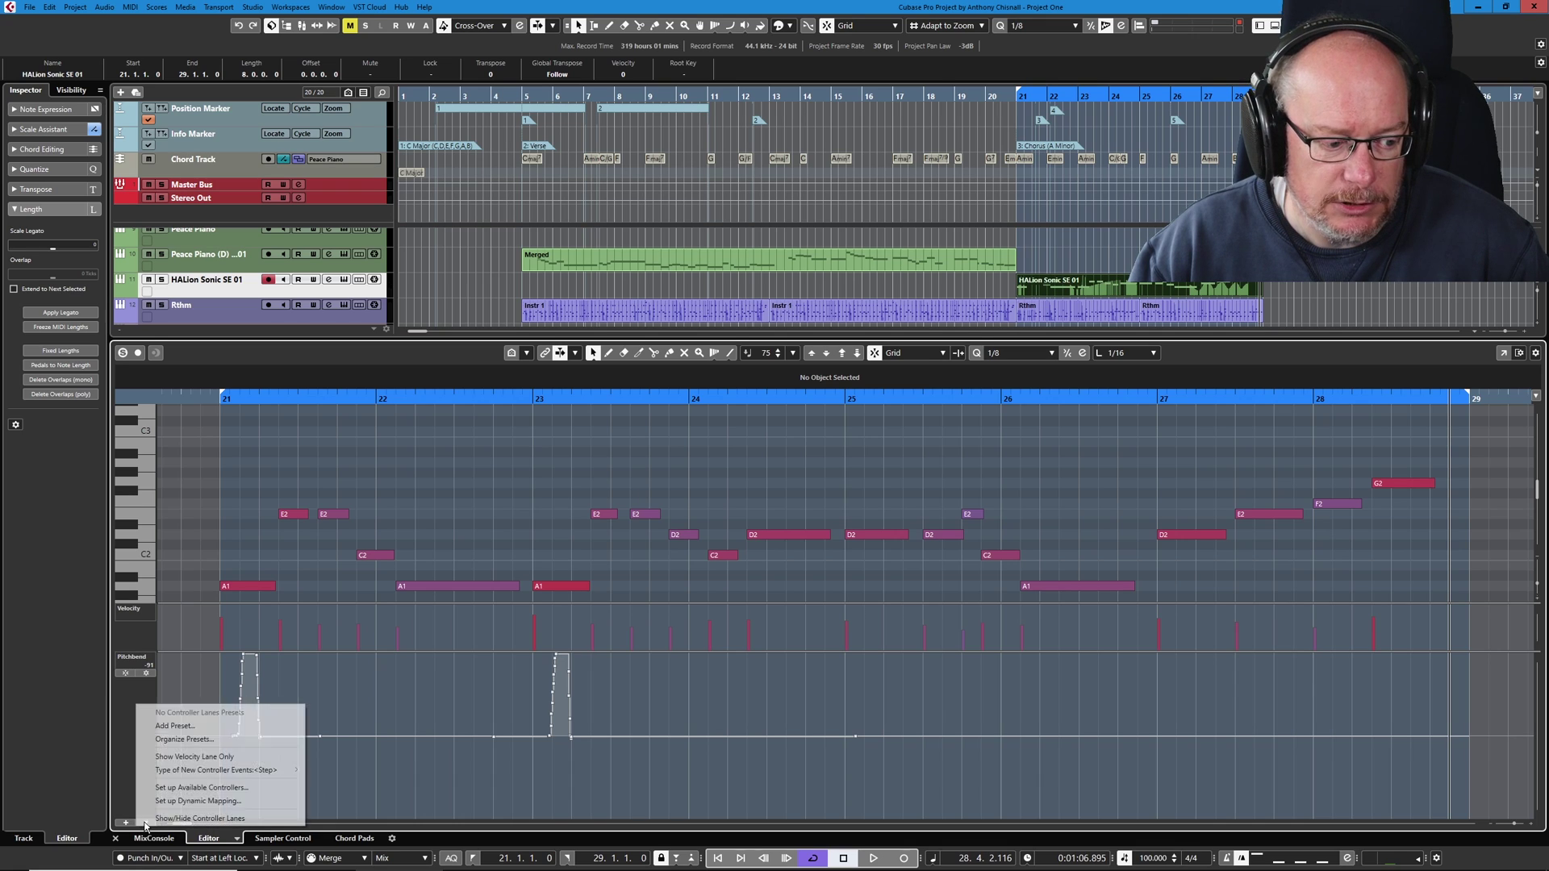
click(193, 788)
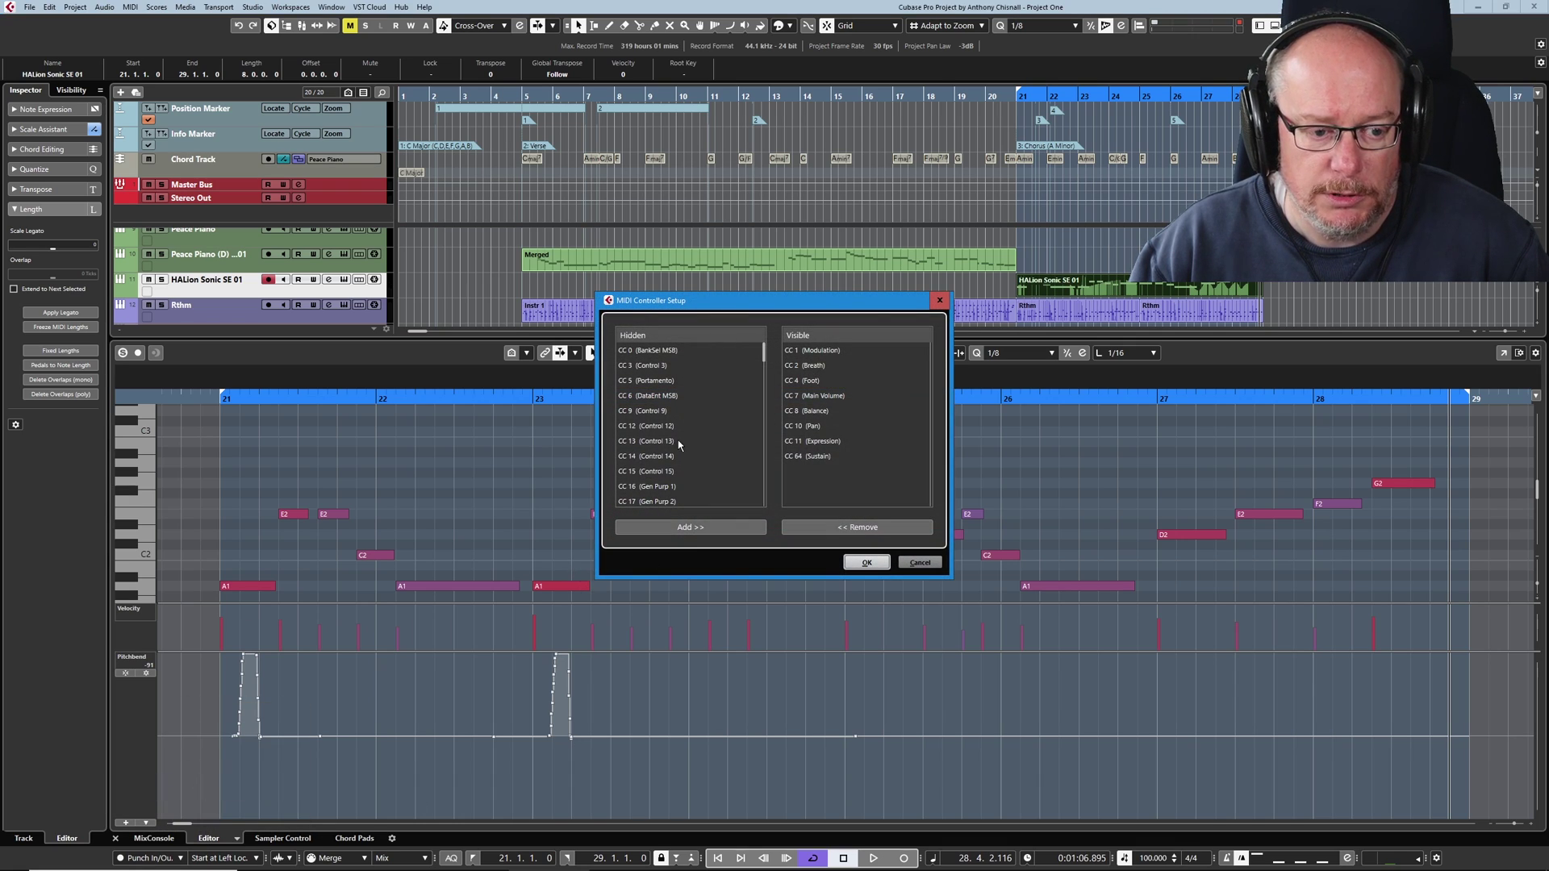
scroll(677, 439, down, 20)
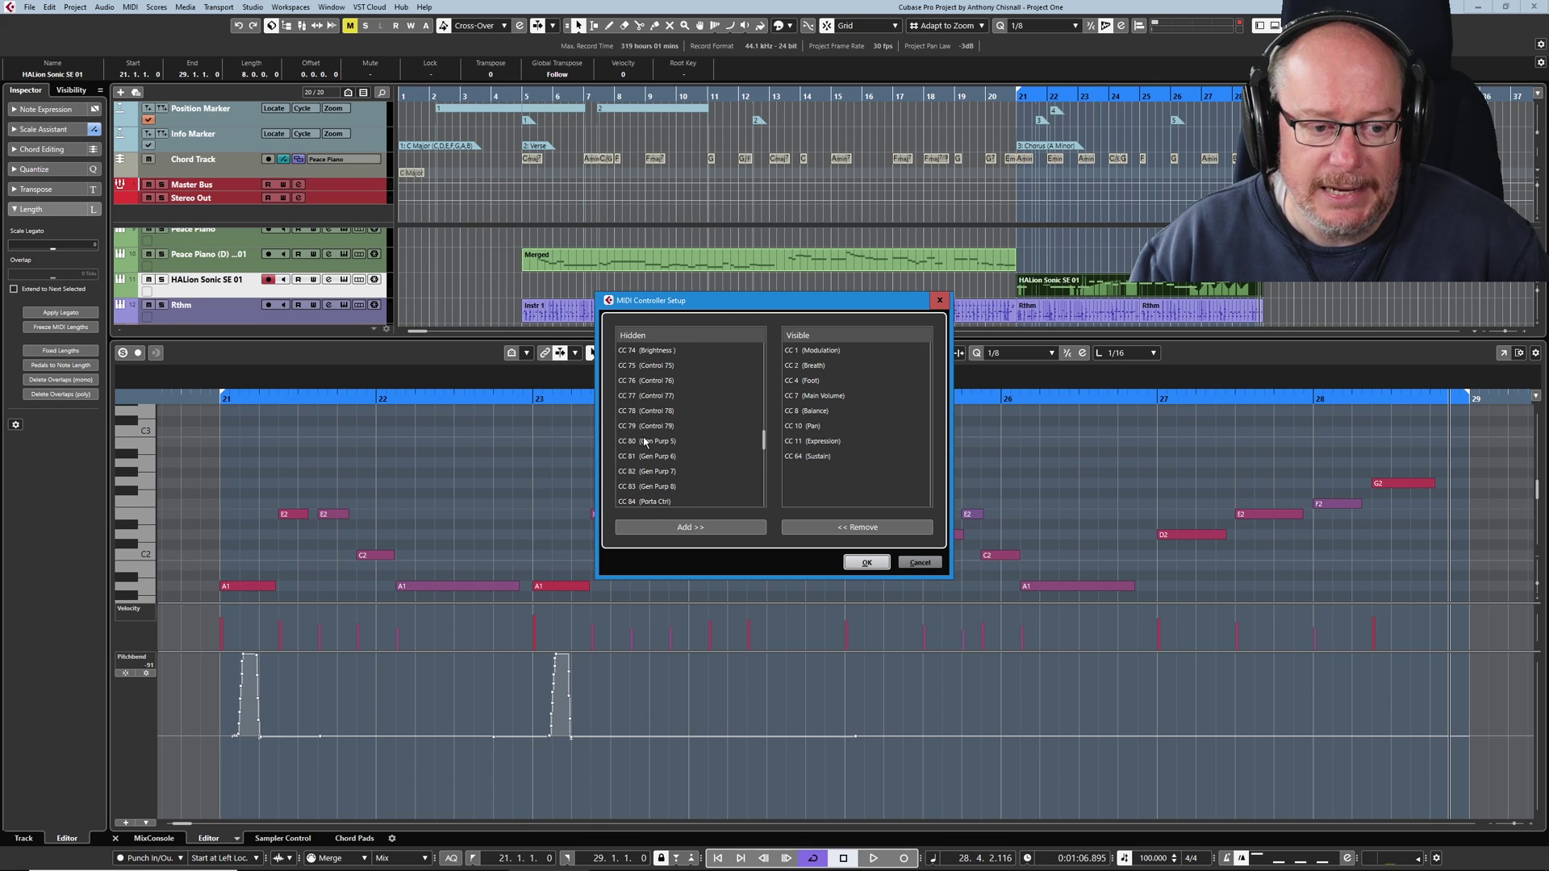
click(645, 441)
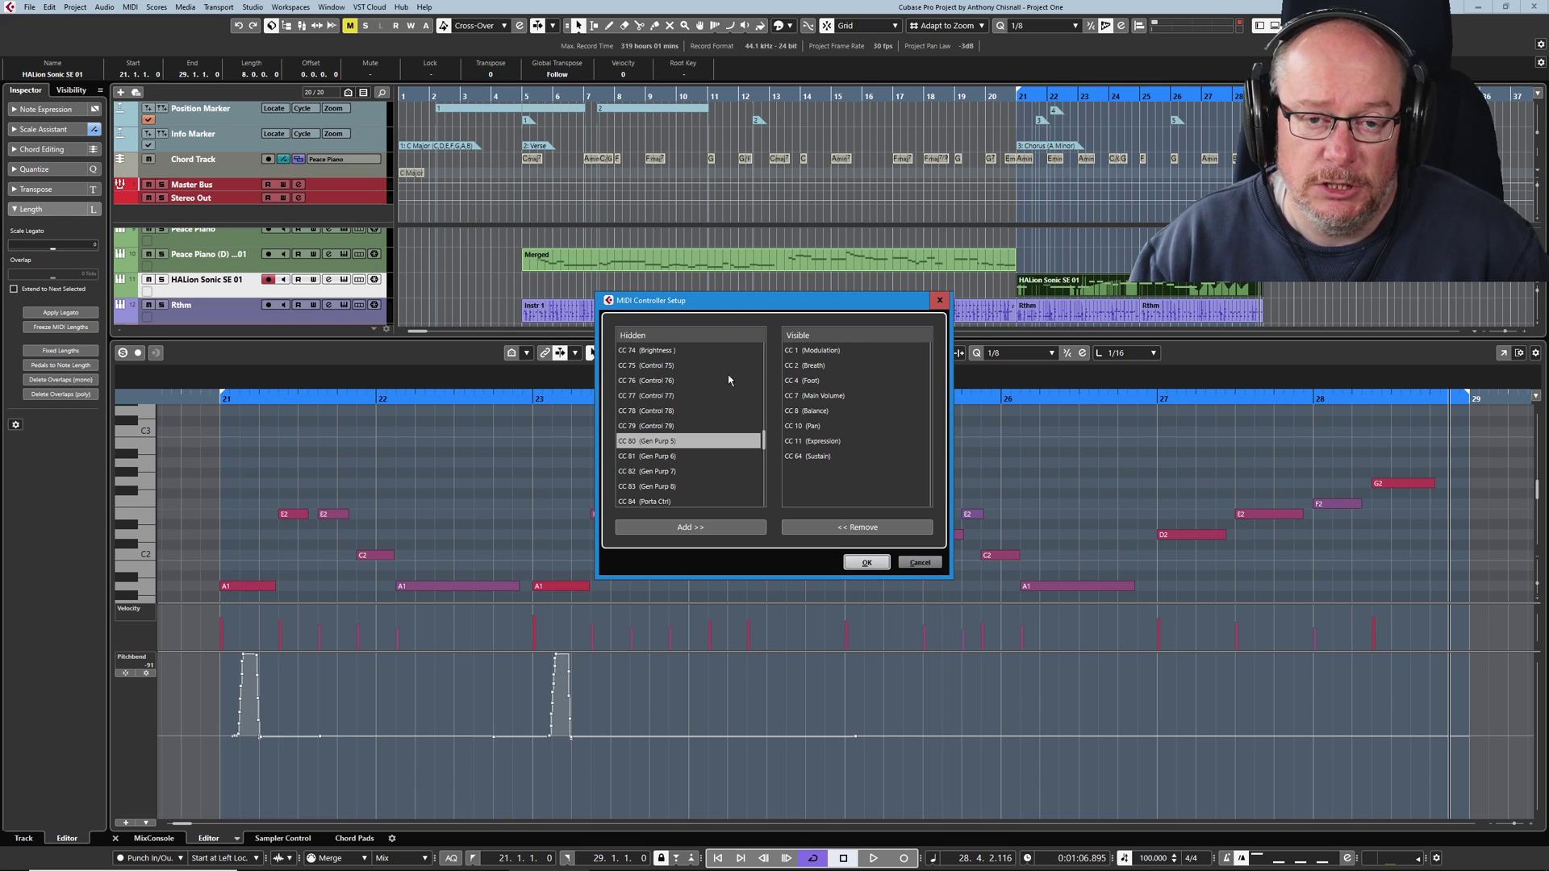
click(690, 527)
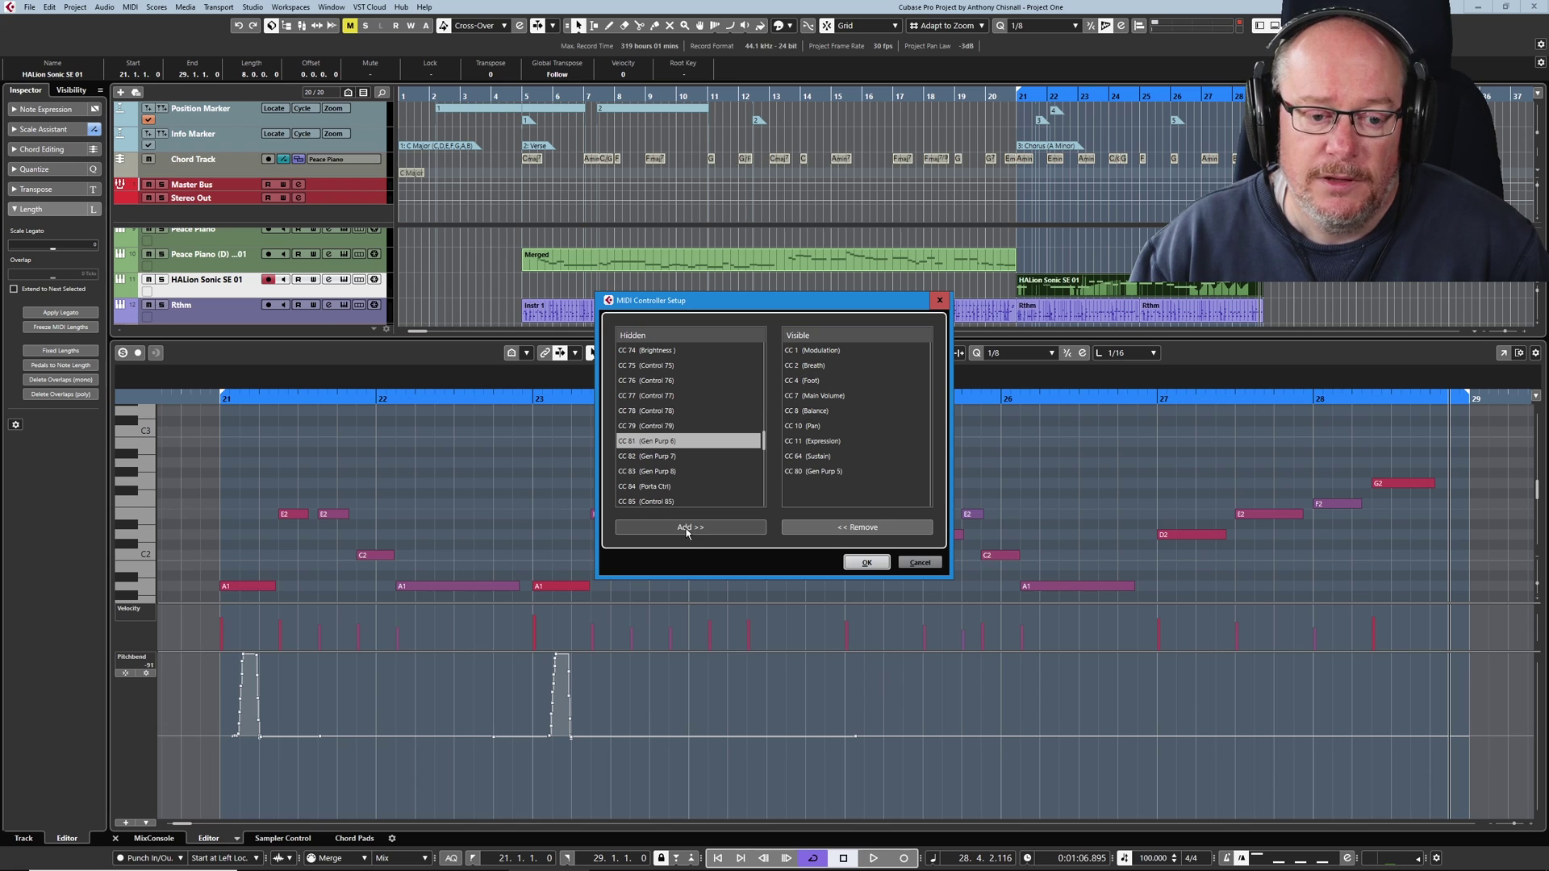
click(866, 562)
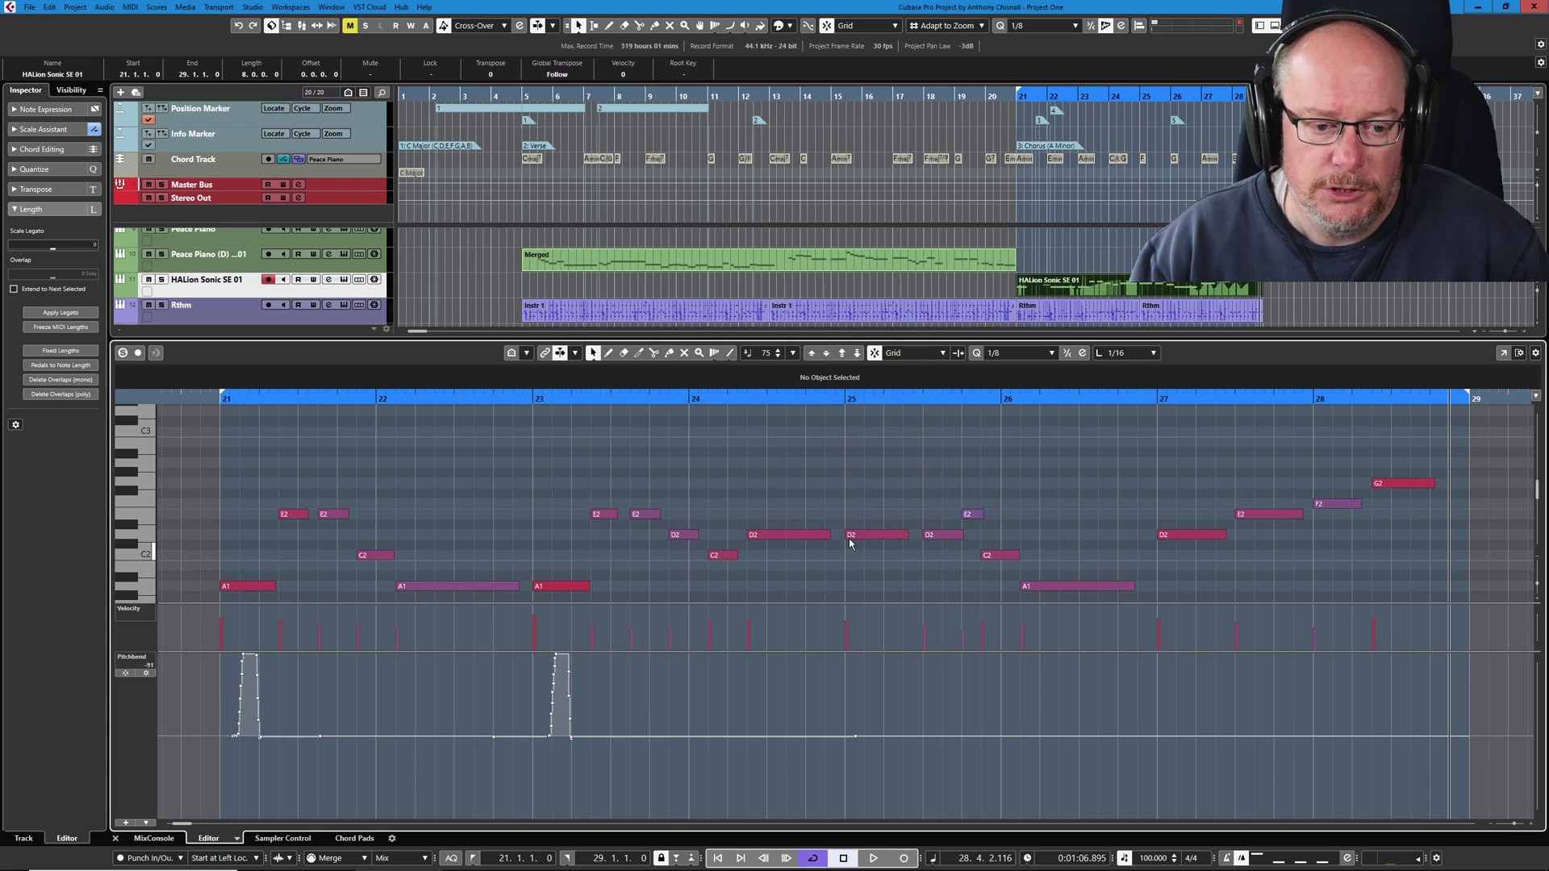
click(126, 823)
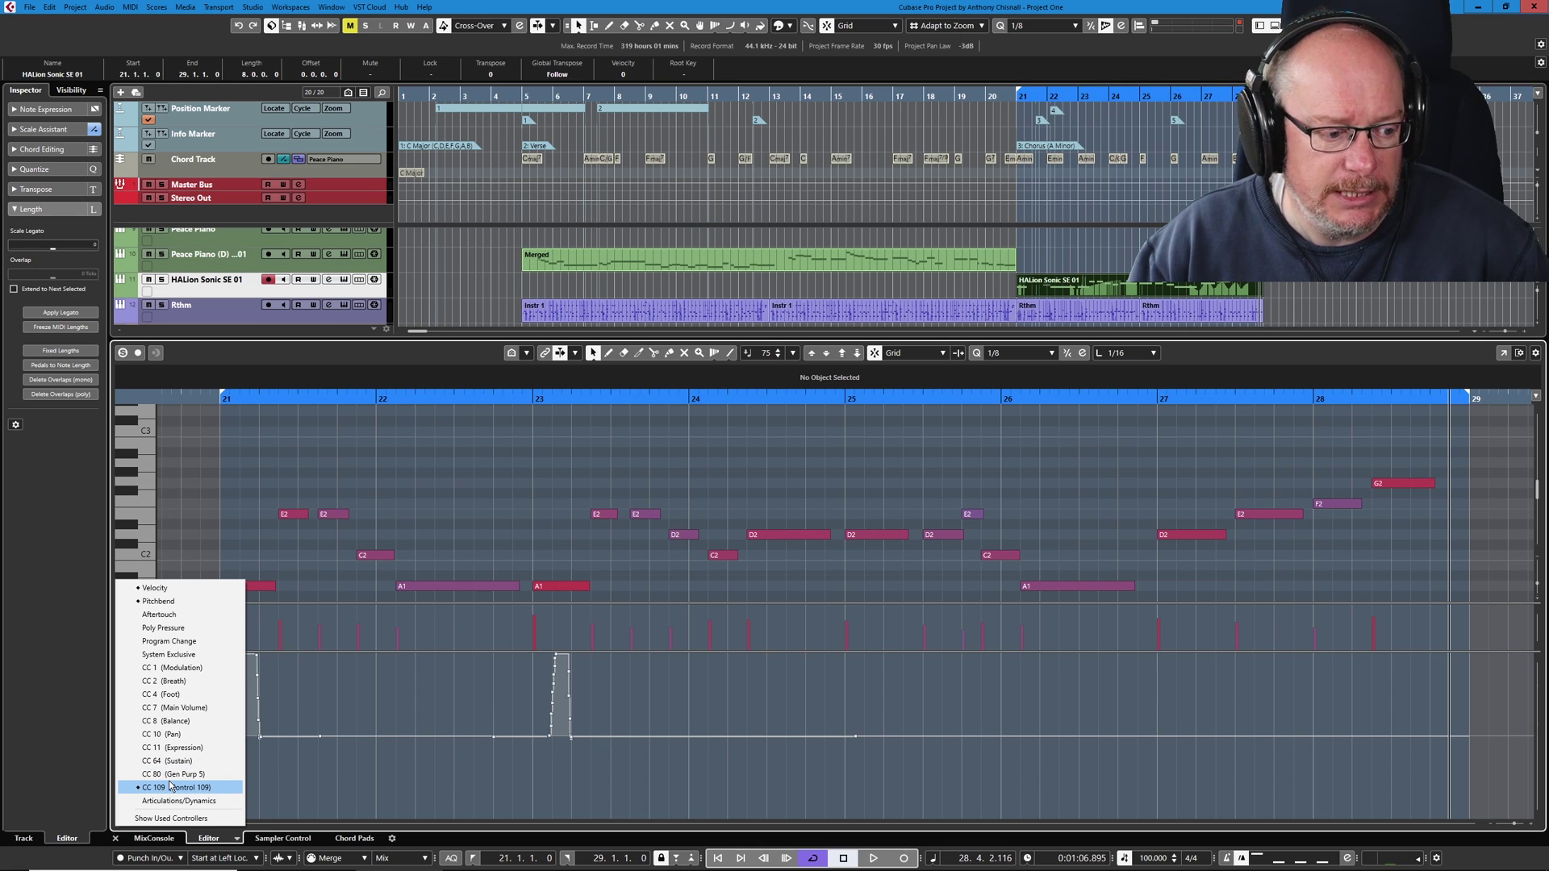
- Add a CC 80 lane and draw values of 127 around bars 21–23
click(171, 774)
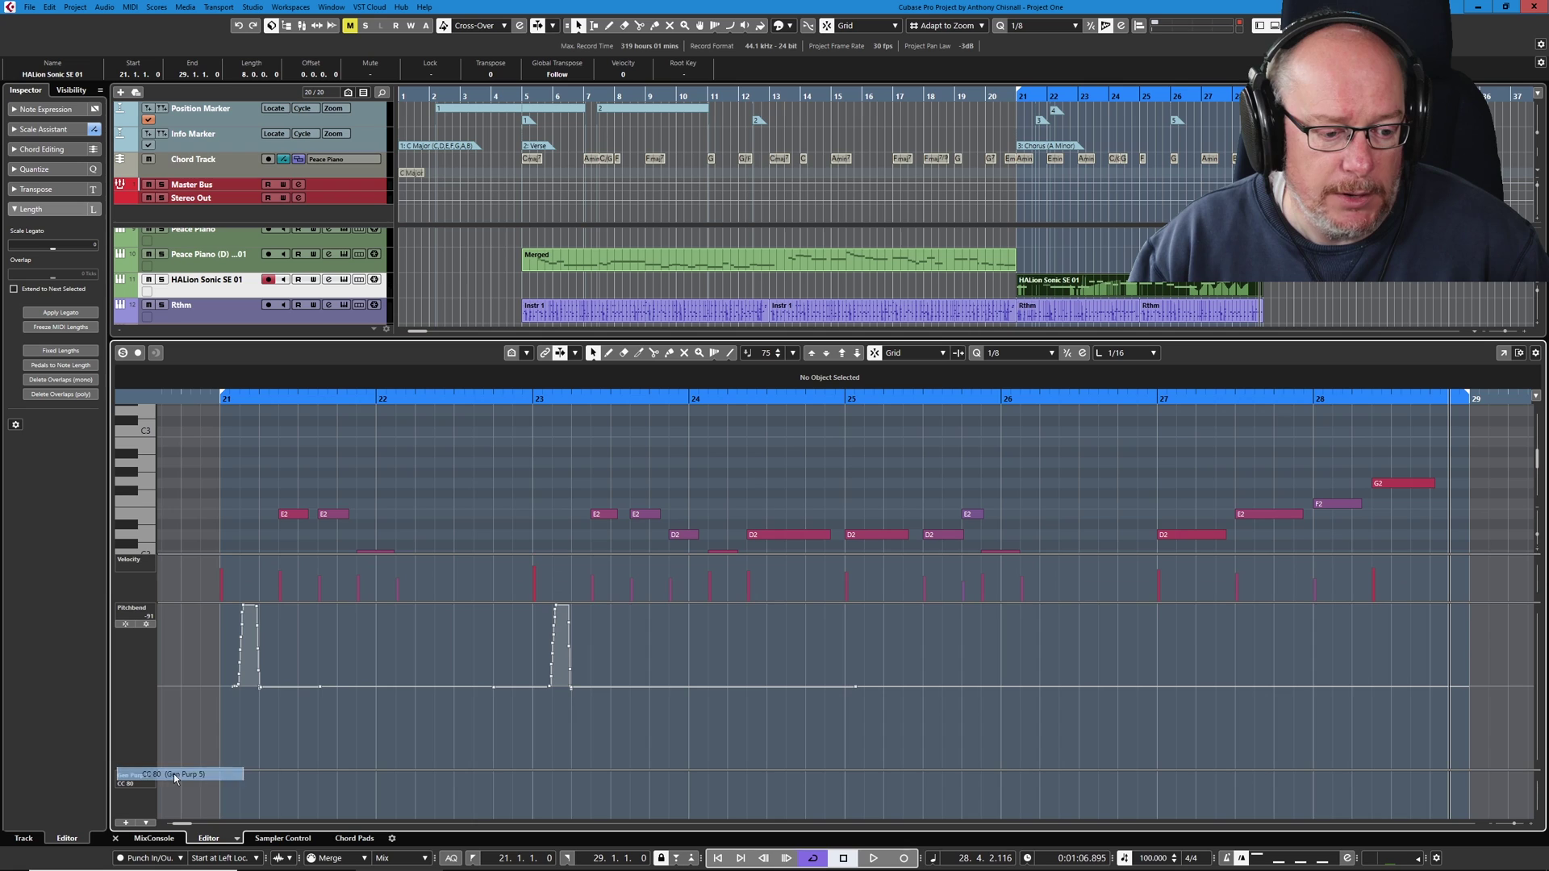
right_click(392, 775)
click(410, 773)
drag(396, 774, 612, 773)
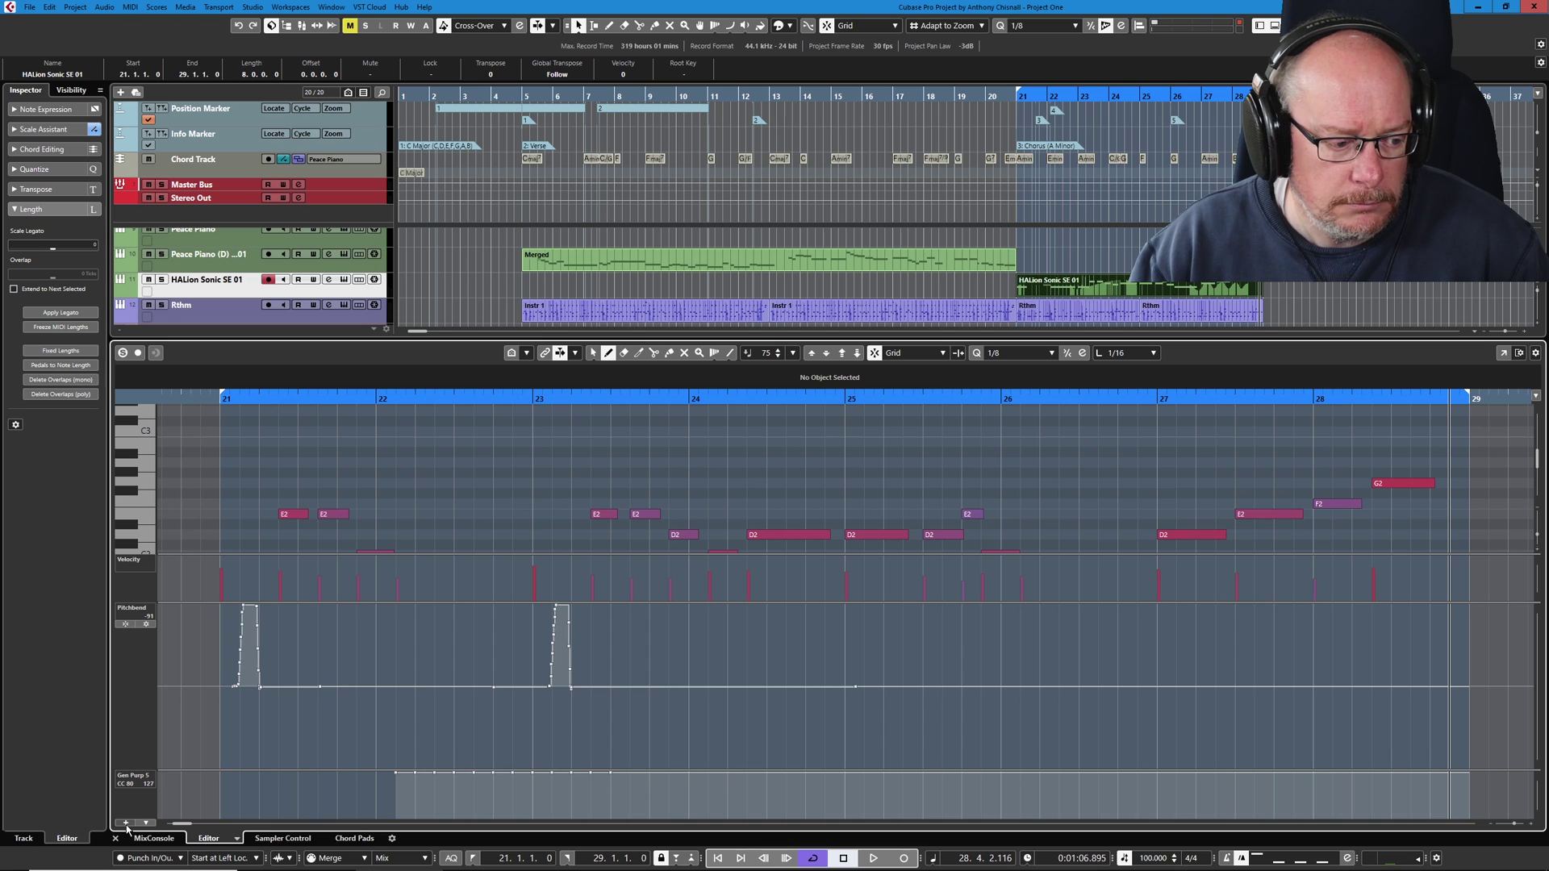
- Remove the CC 80 lane and show a Control 109 lane instead
right_click(124, 797)
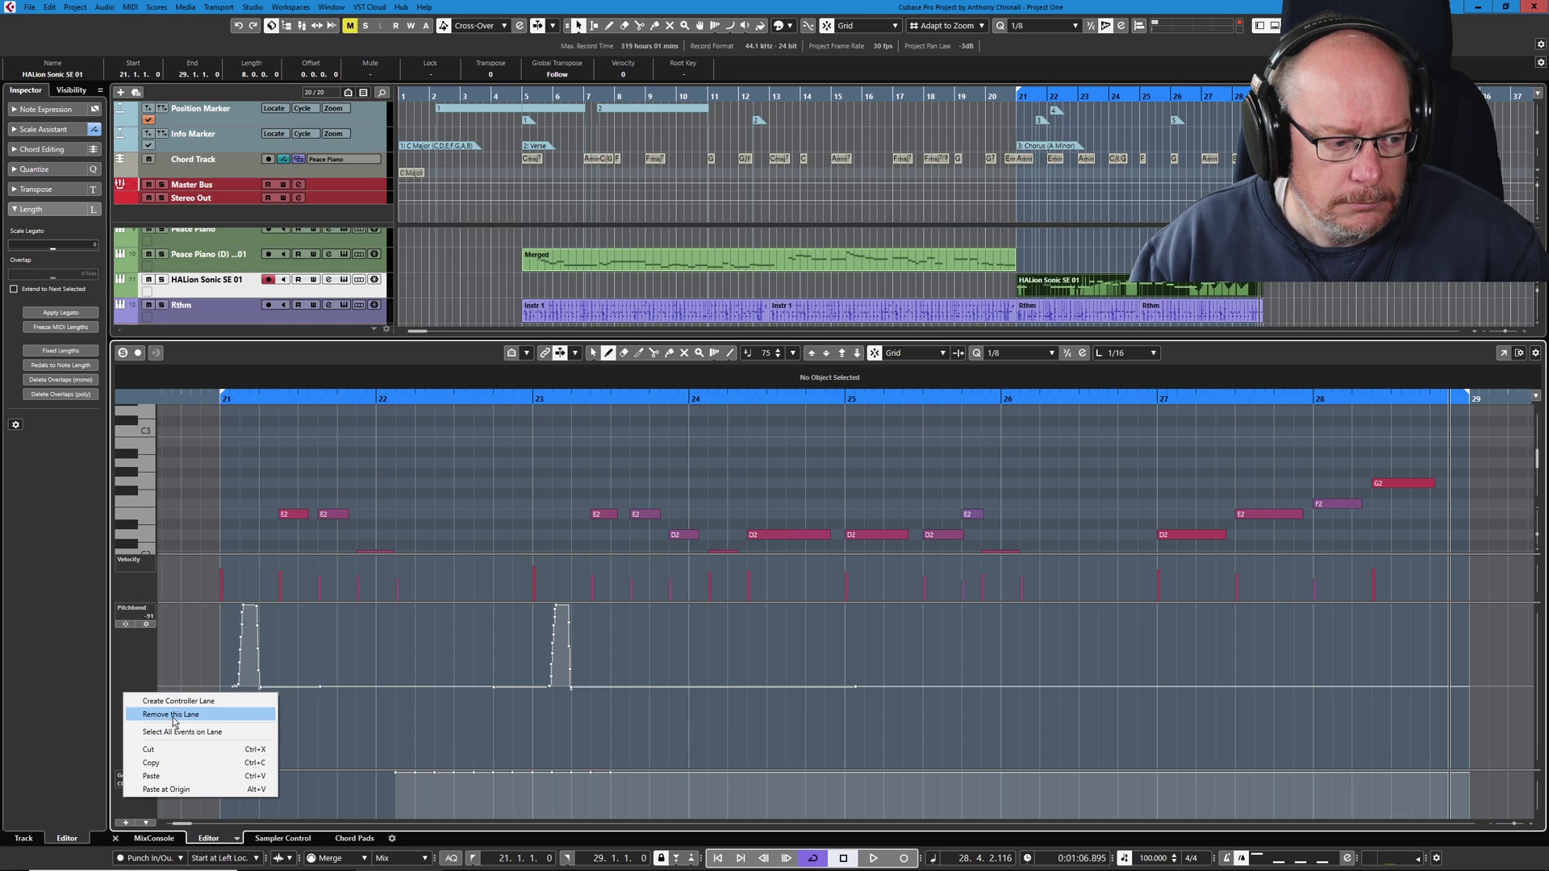
click(173, 715)
click(125, 823)
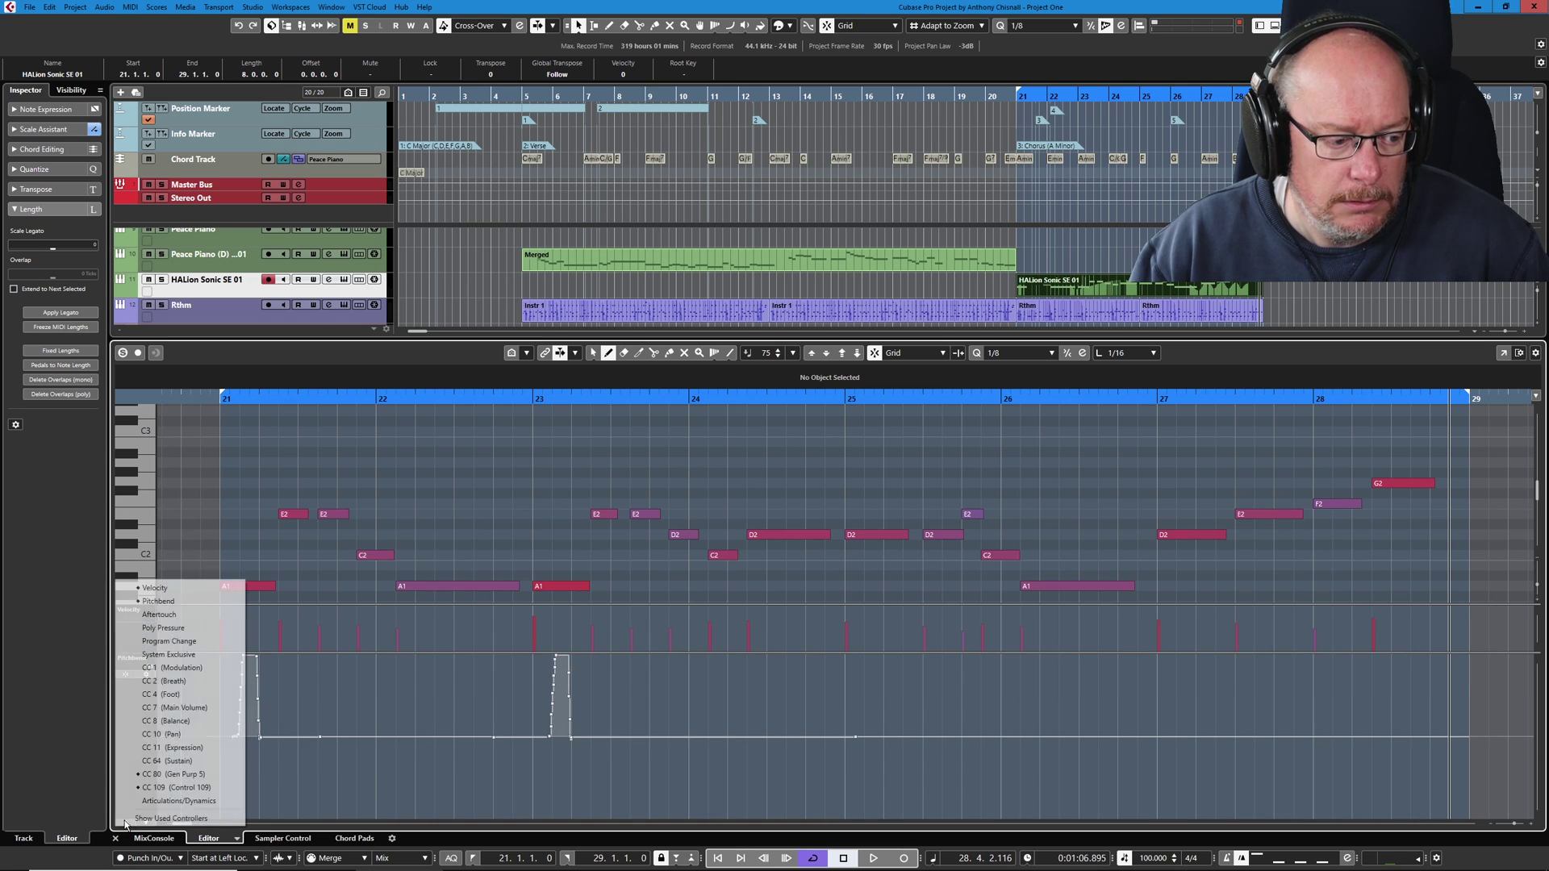
click(160, 788)
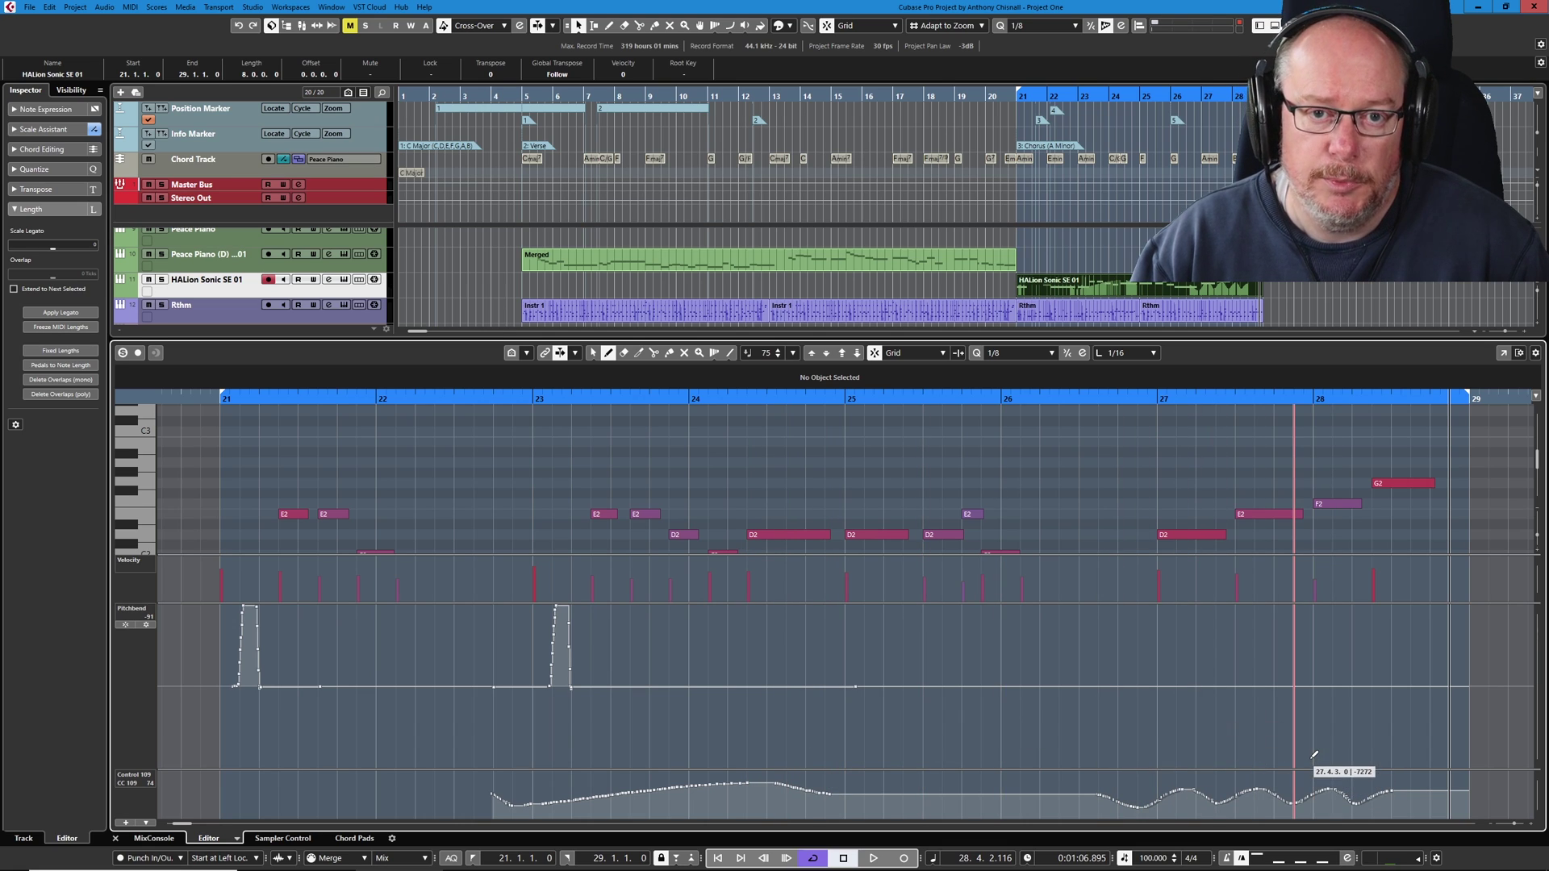
- Enlarge the Control 109 lane and rescale a selected section of the curve near bar 23
drag(726, 769, 726, 680)
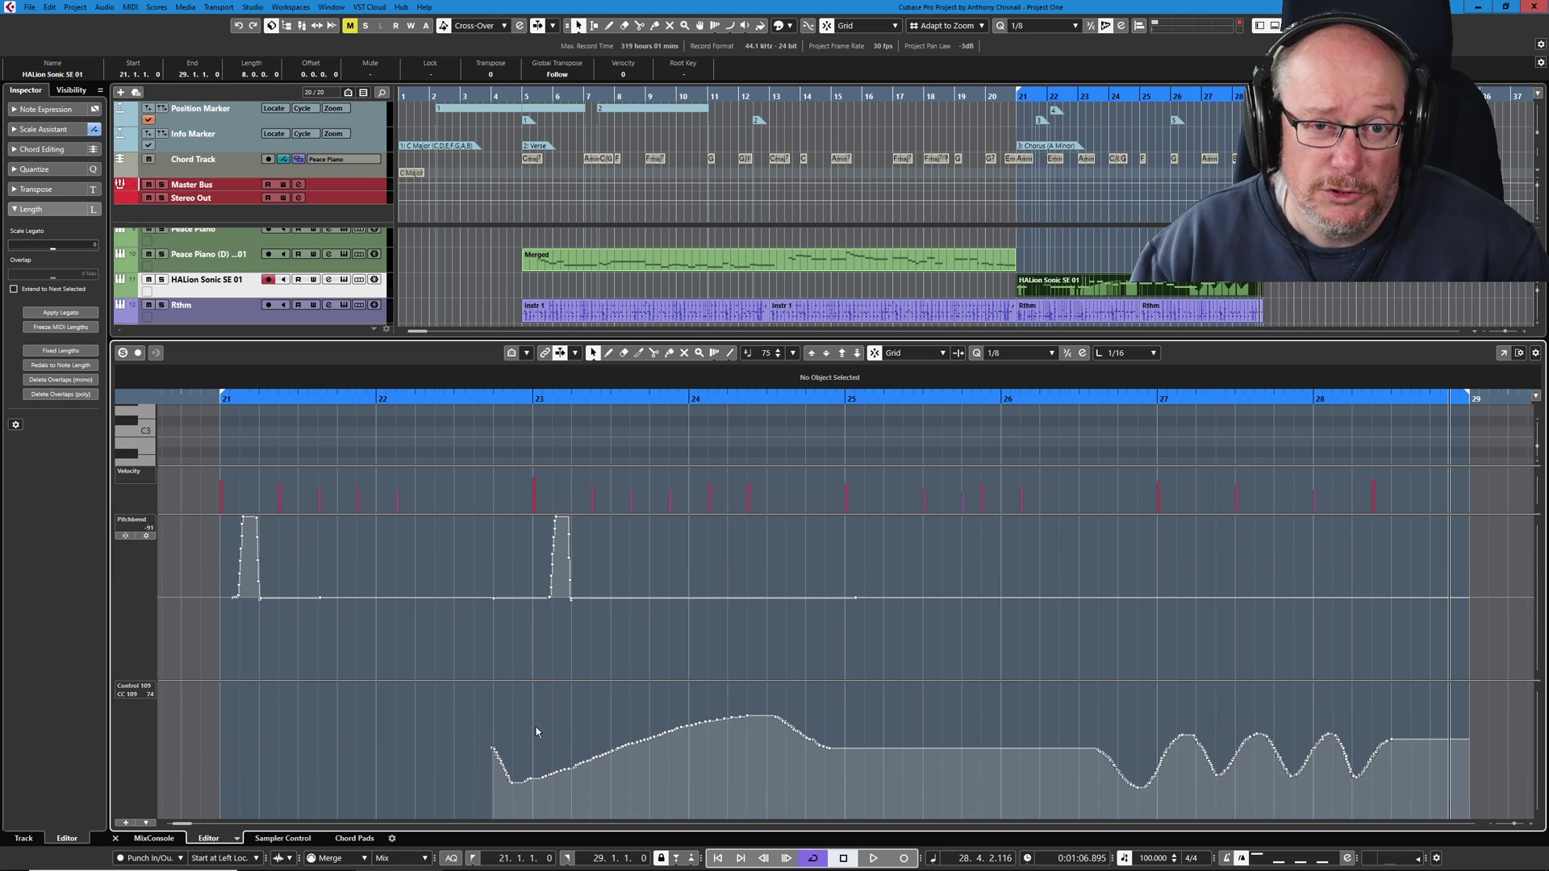
drag(596, 711, 676, 774)
mouse_move(637, 684)
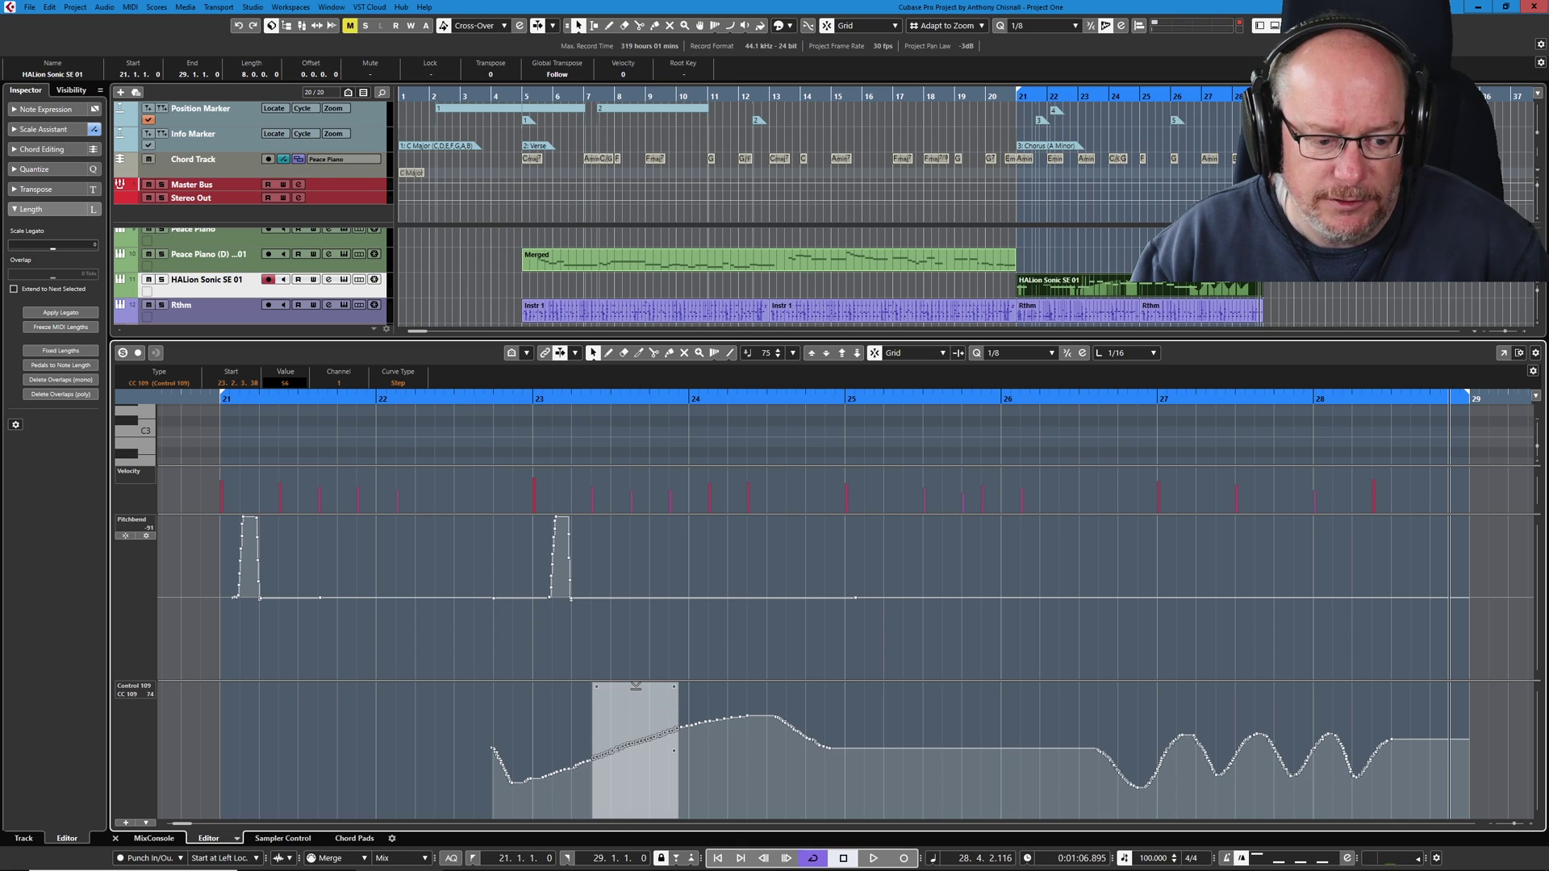
drag(635, 691, 527, 687)
mouse_move(665, 701)
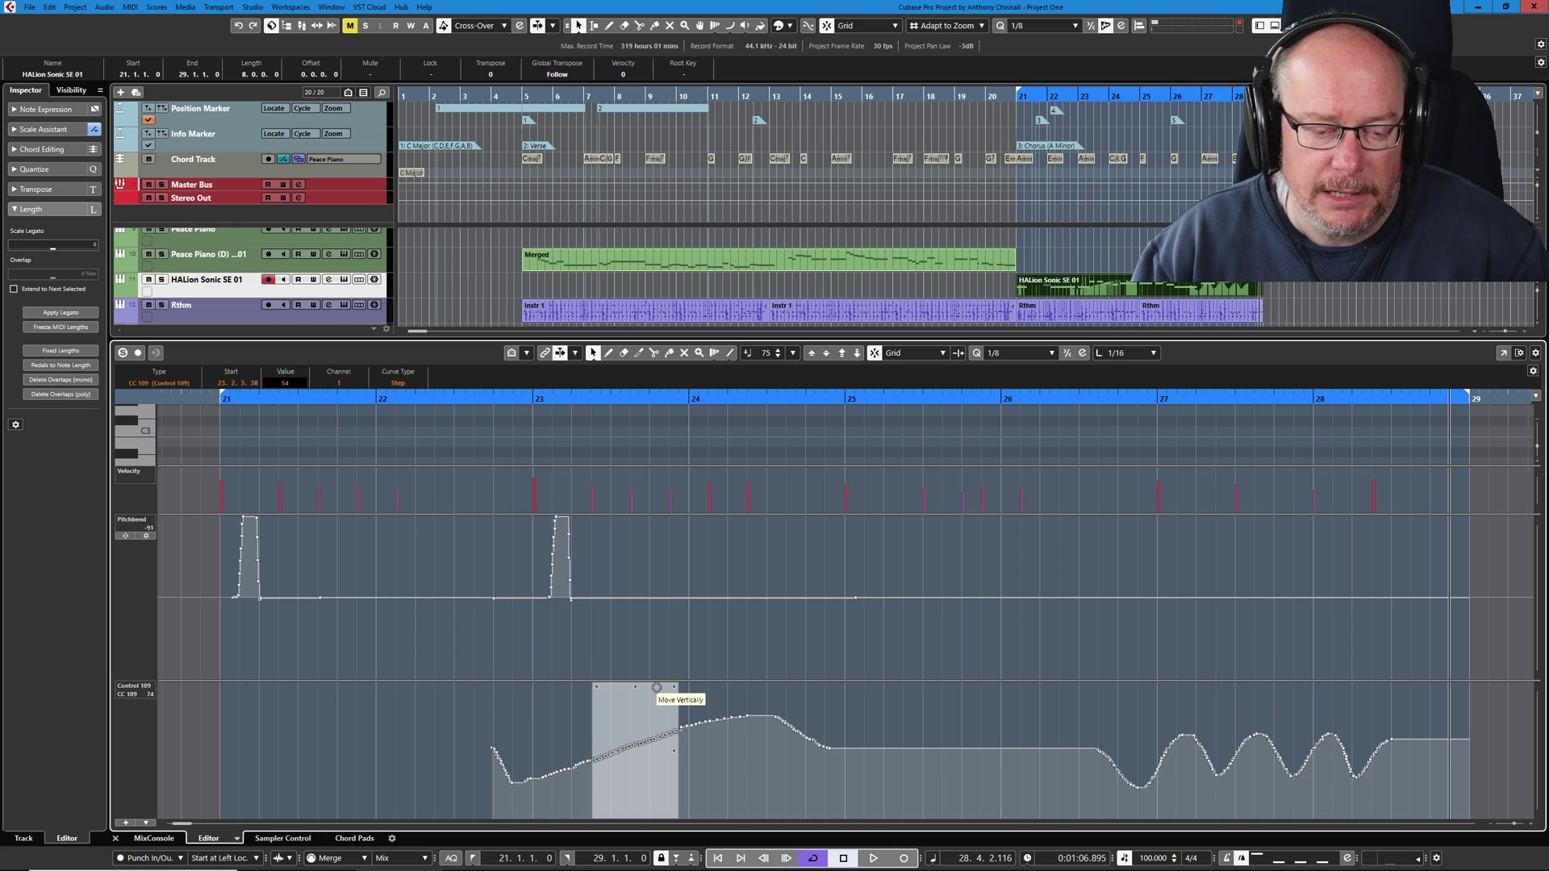
drag(656, 687, 636, 727)
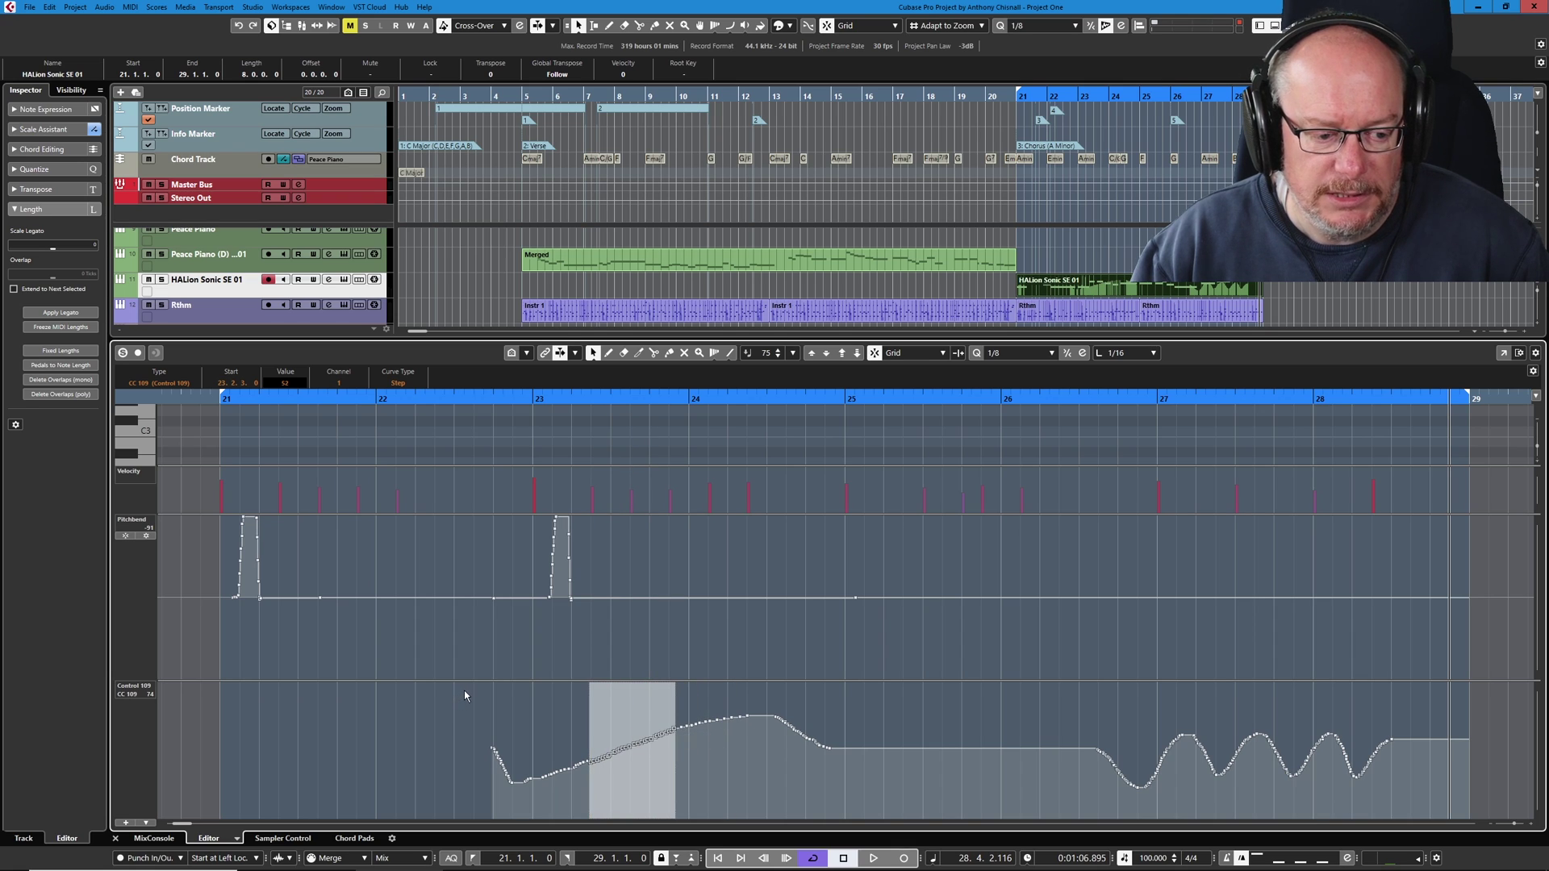
- Delete the early CC 109 curve and select the remaining wave from bar 26
drag(463, 690, 860, 797)
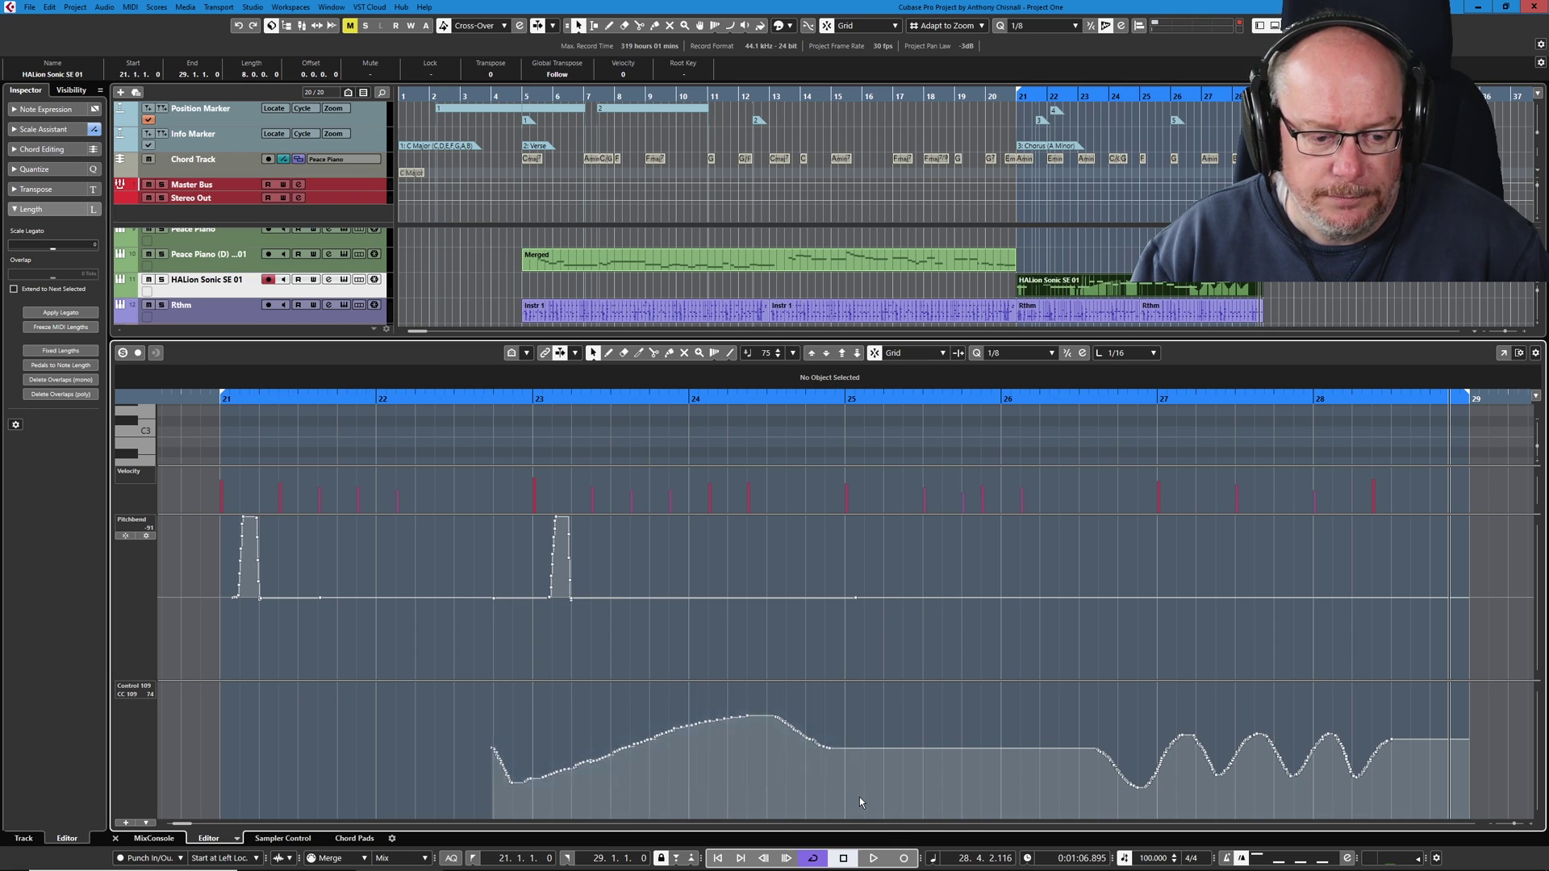
key(Delete)
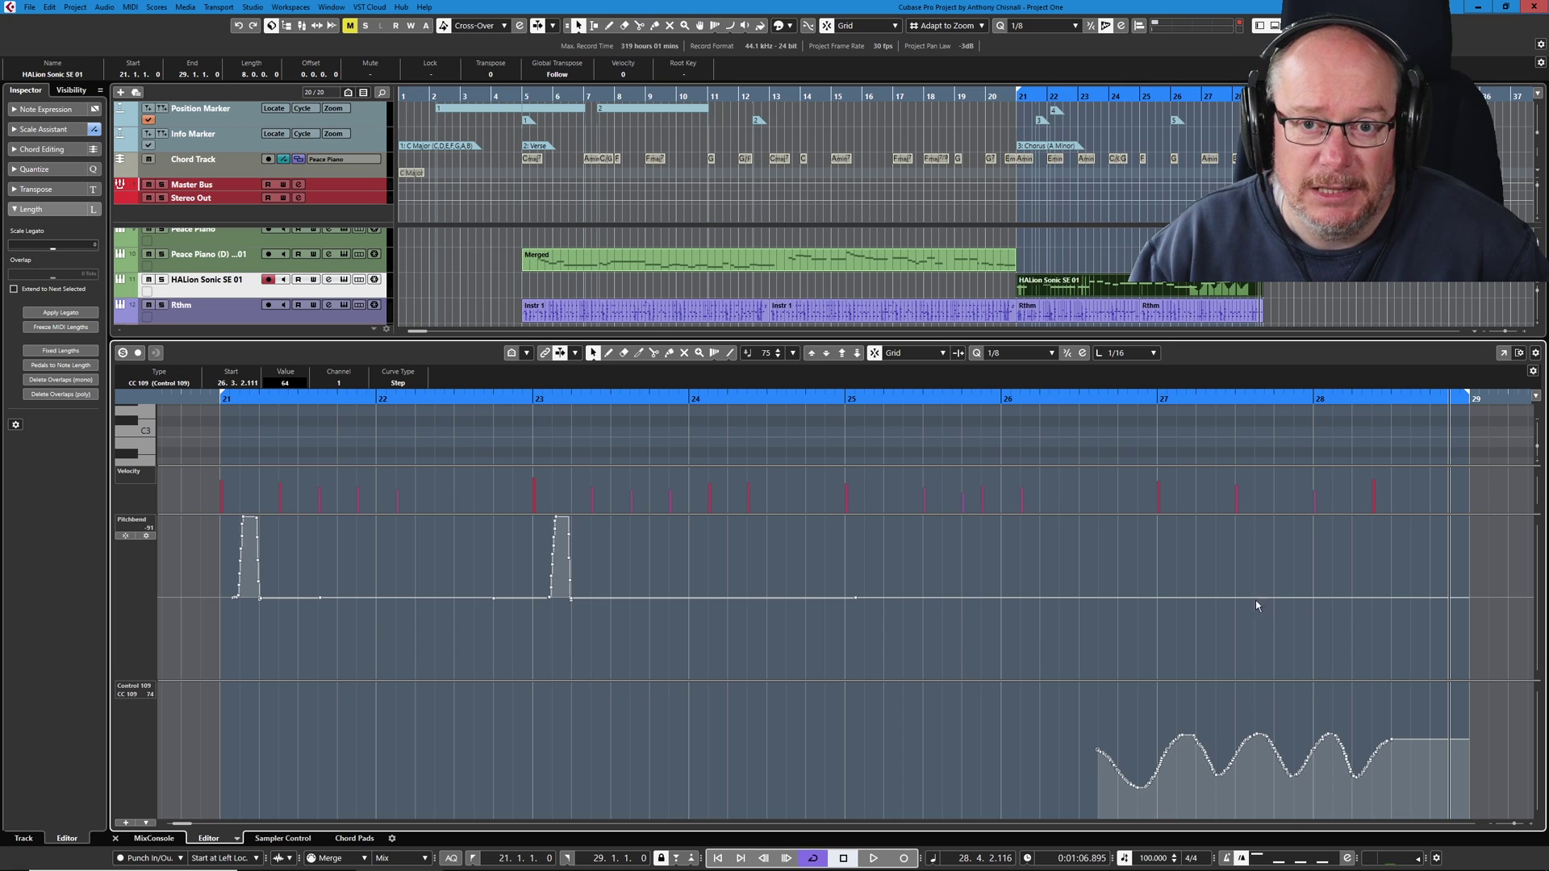
scroll(1193, 458, down, 3)
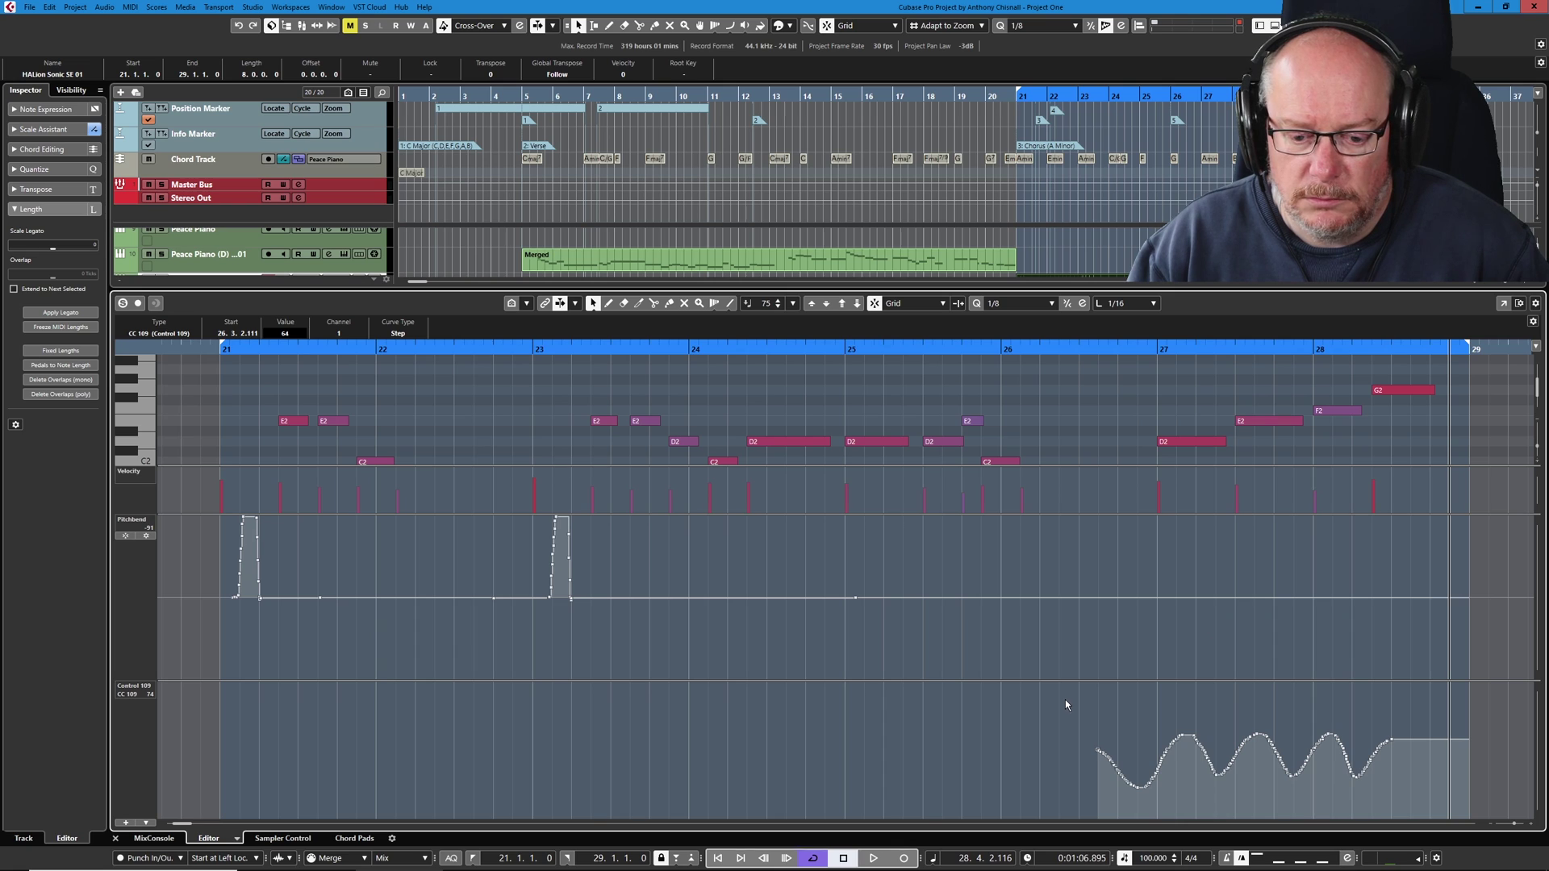
drag(1065, 699, 1416, 792)
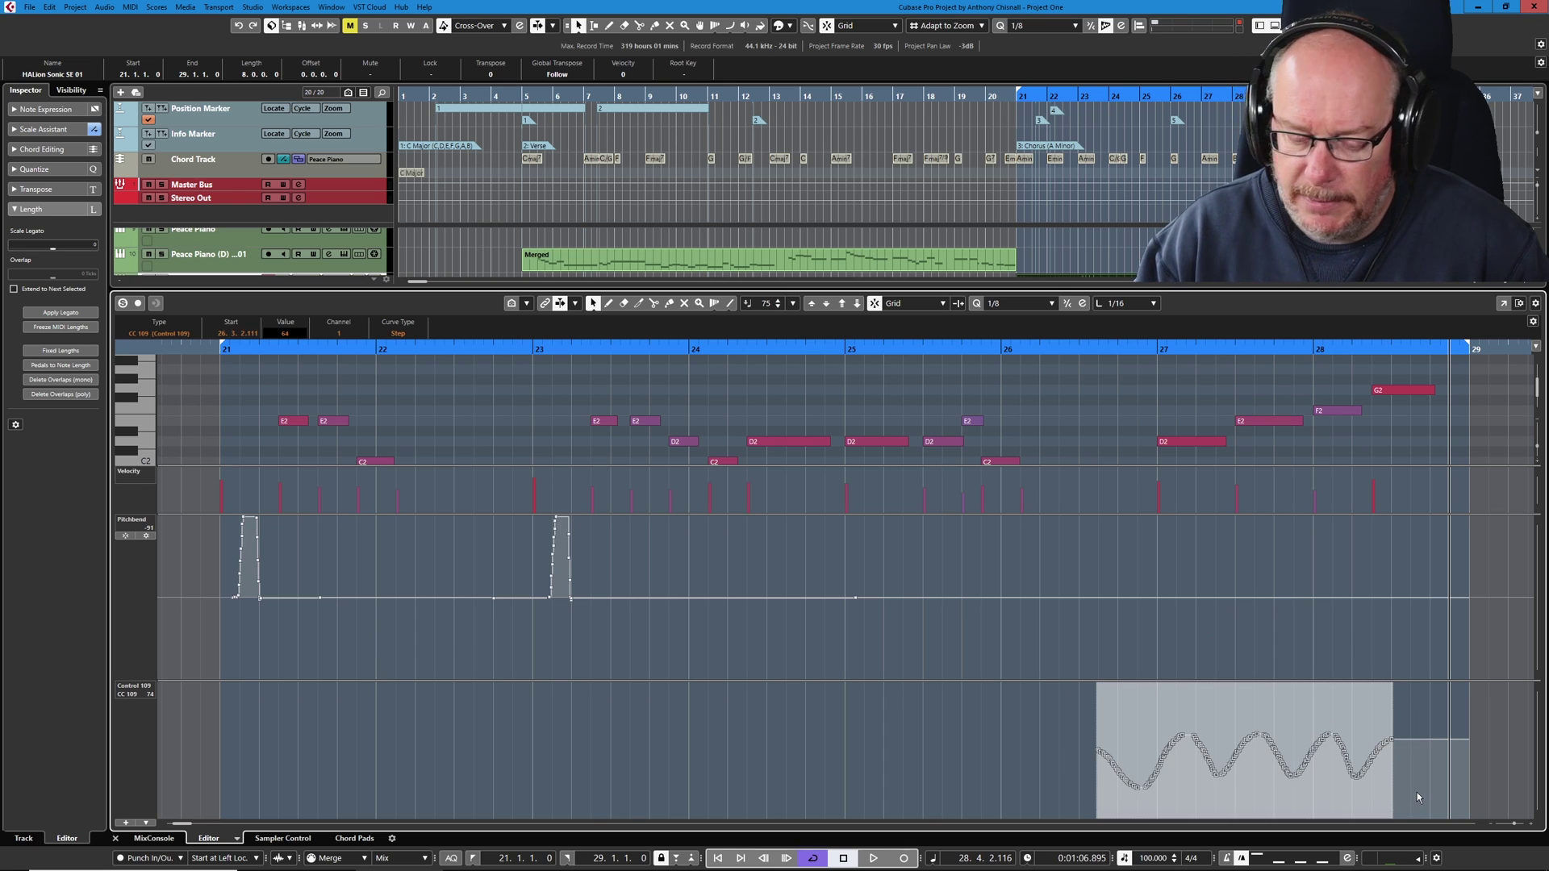
- Delete the leftover CC 109 events and draw a sawtooth Line ramp from bar 27 to the end
key(Delete)
right_click(1072, 705)
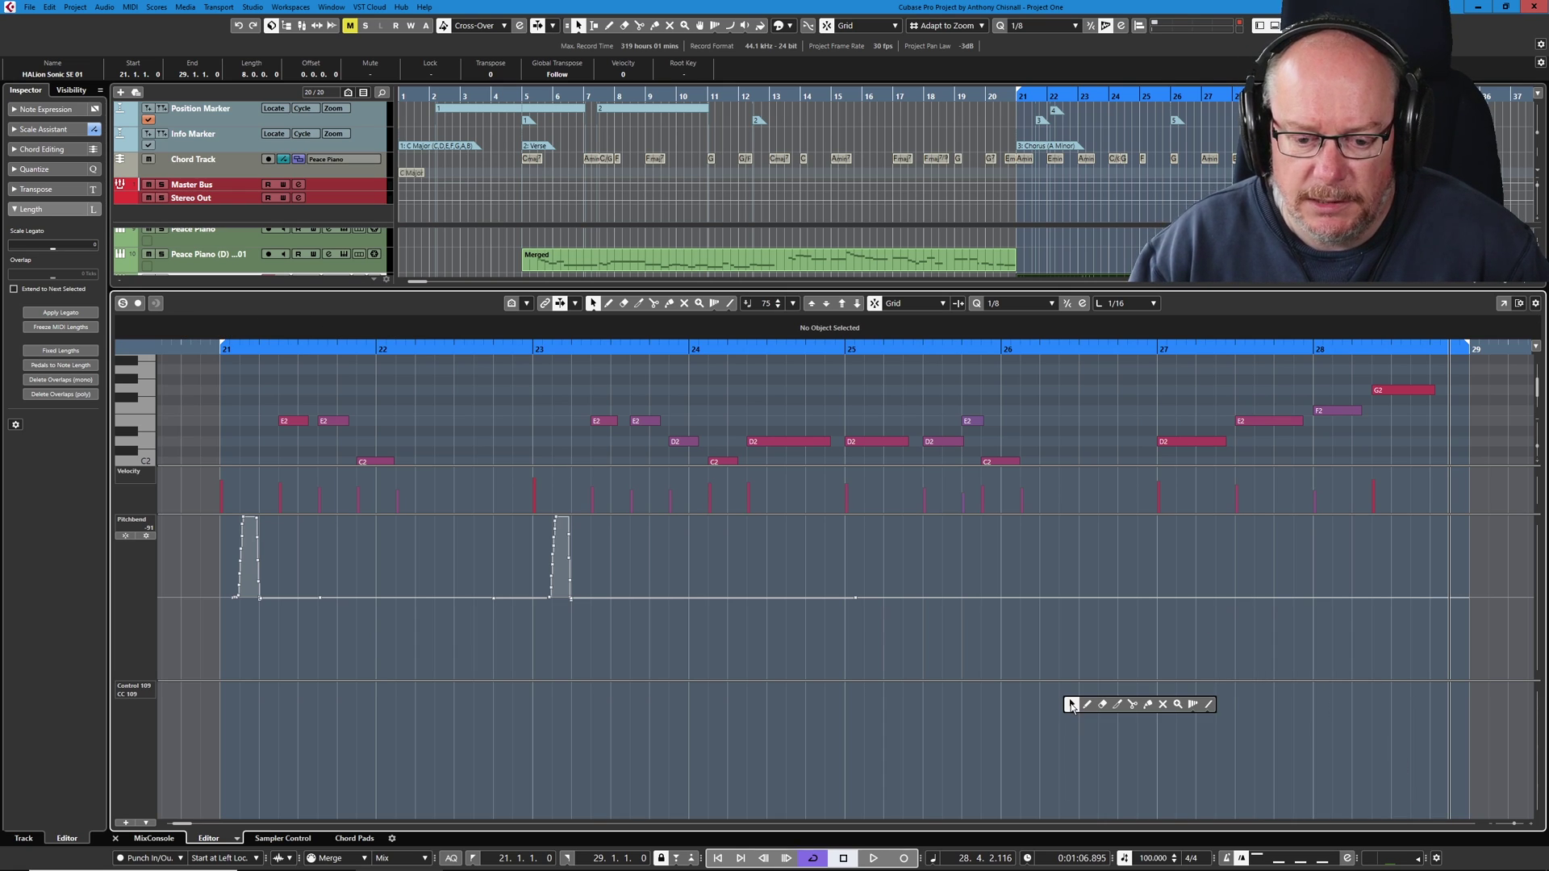
click(1209, 705)
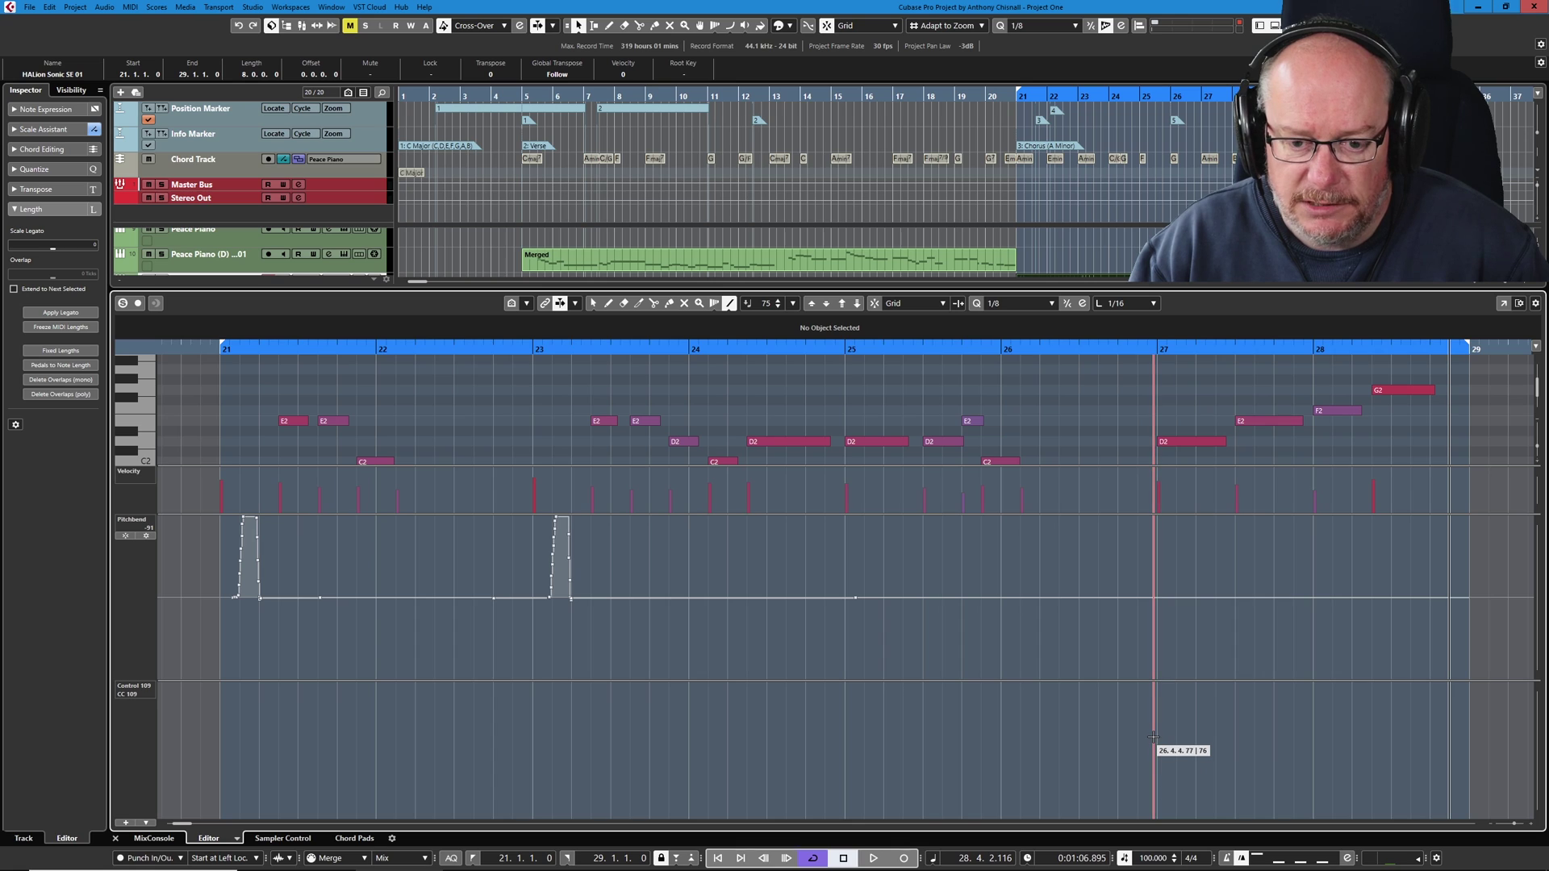
mouse_move(1154, 751)
mouse_down()
mouse_move(1230, 700)
mouse_move(1374, 701)
mouse_move(1412, 721)
mouse_move(1440, 703)
mouse_up()
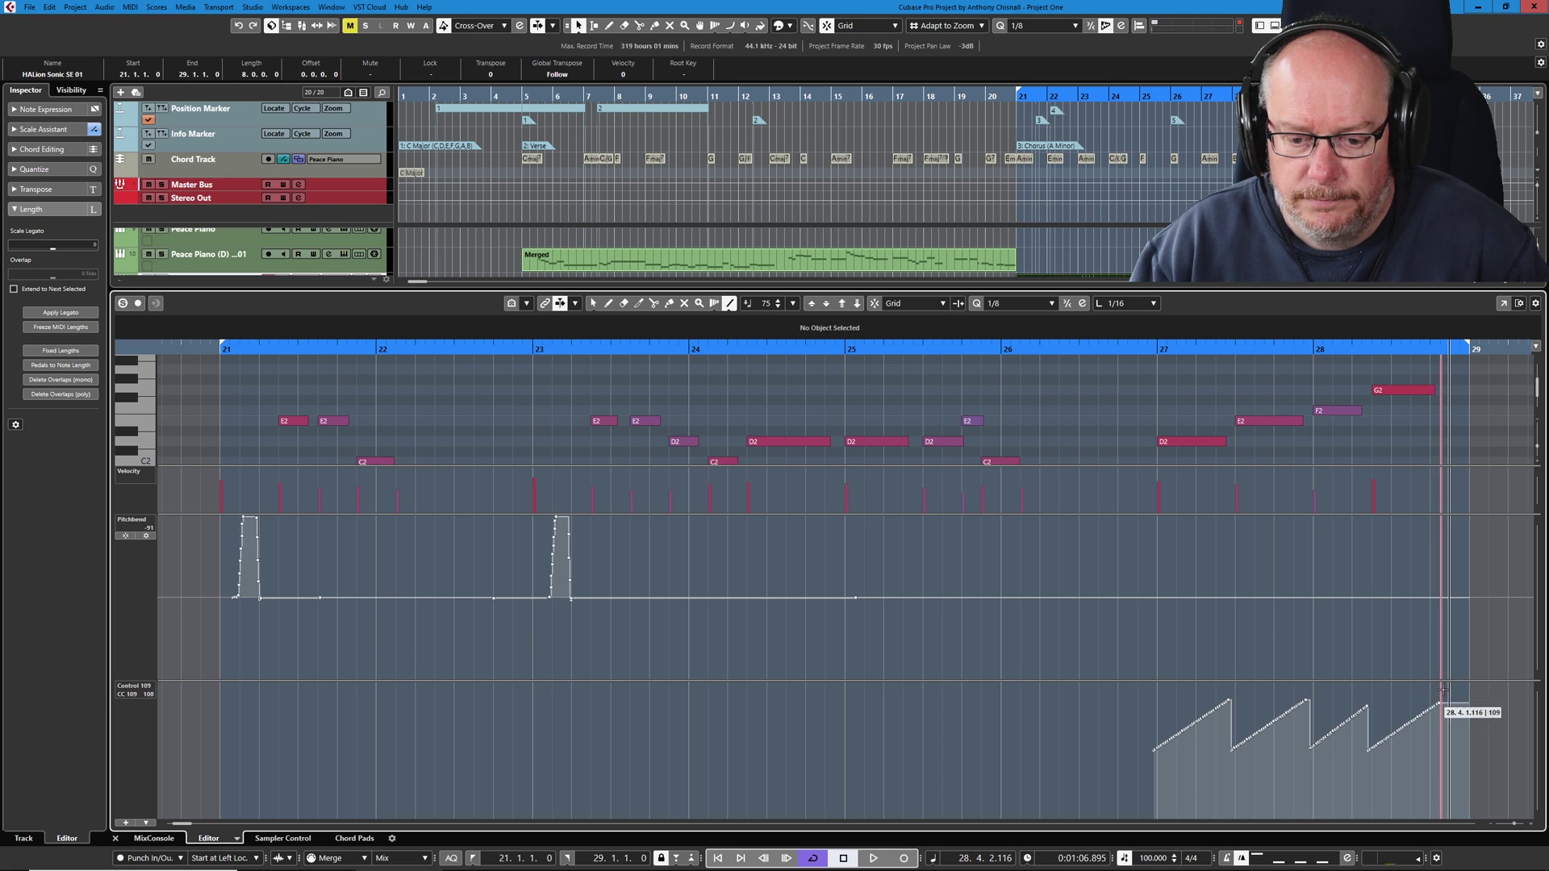
- Play back from late bar 25 to check the ramp, then enlarge the track list
click(965, 351)
key(space)
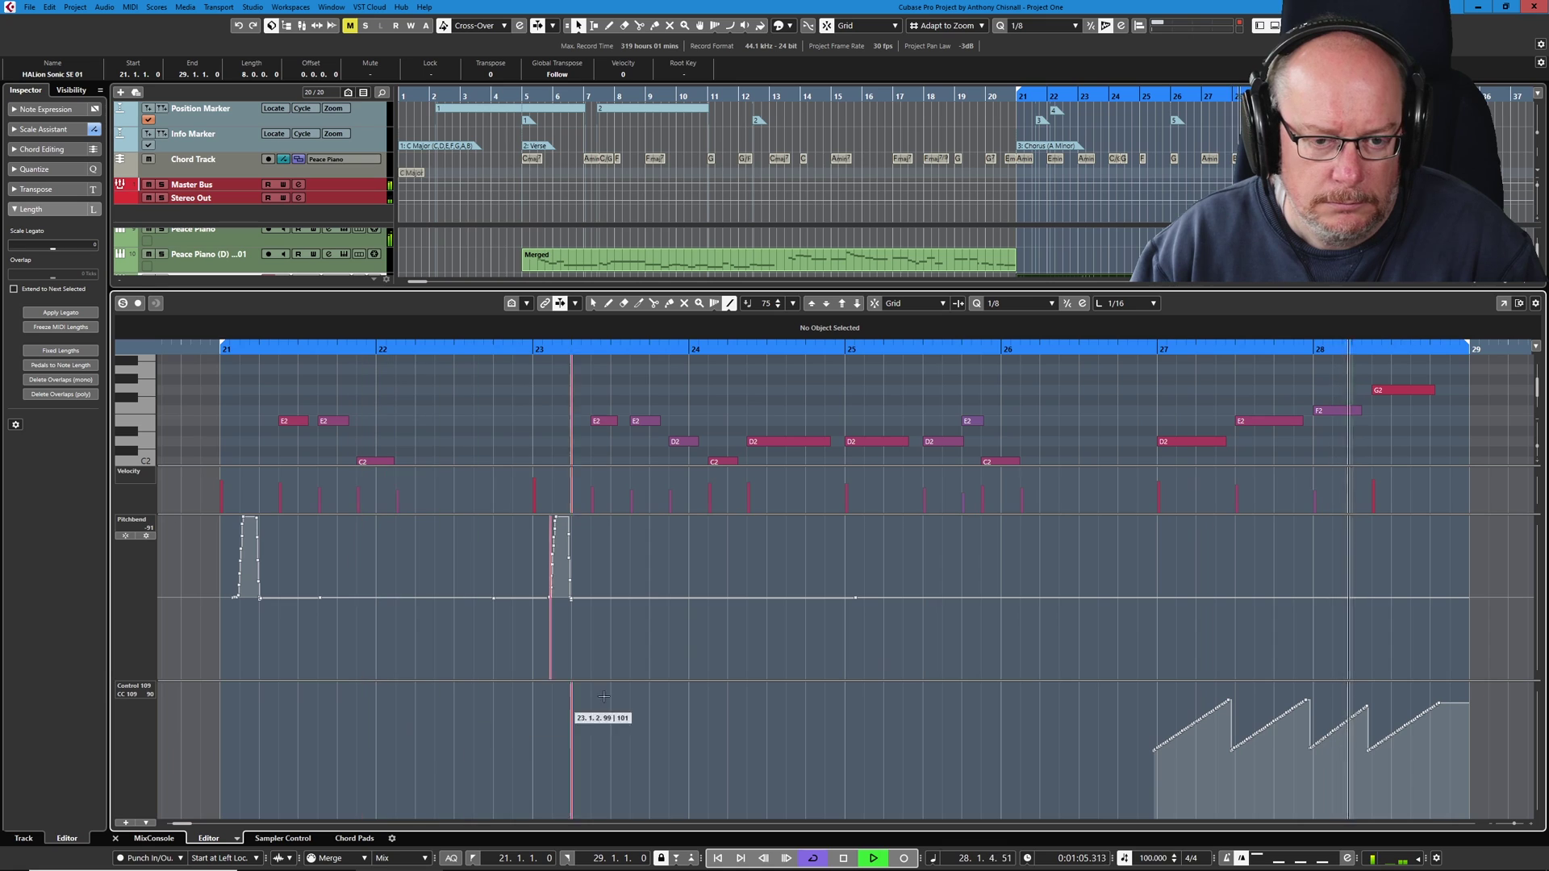
key(space)
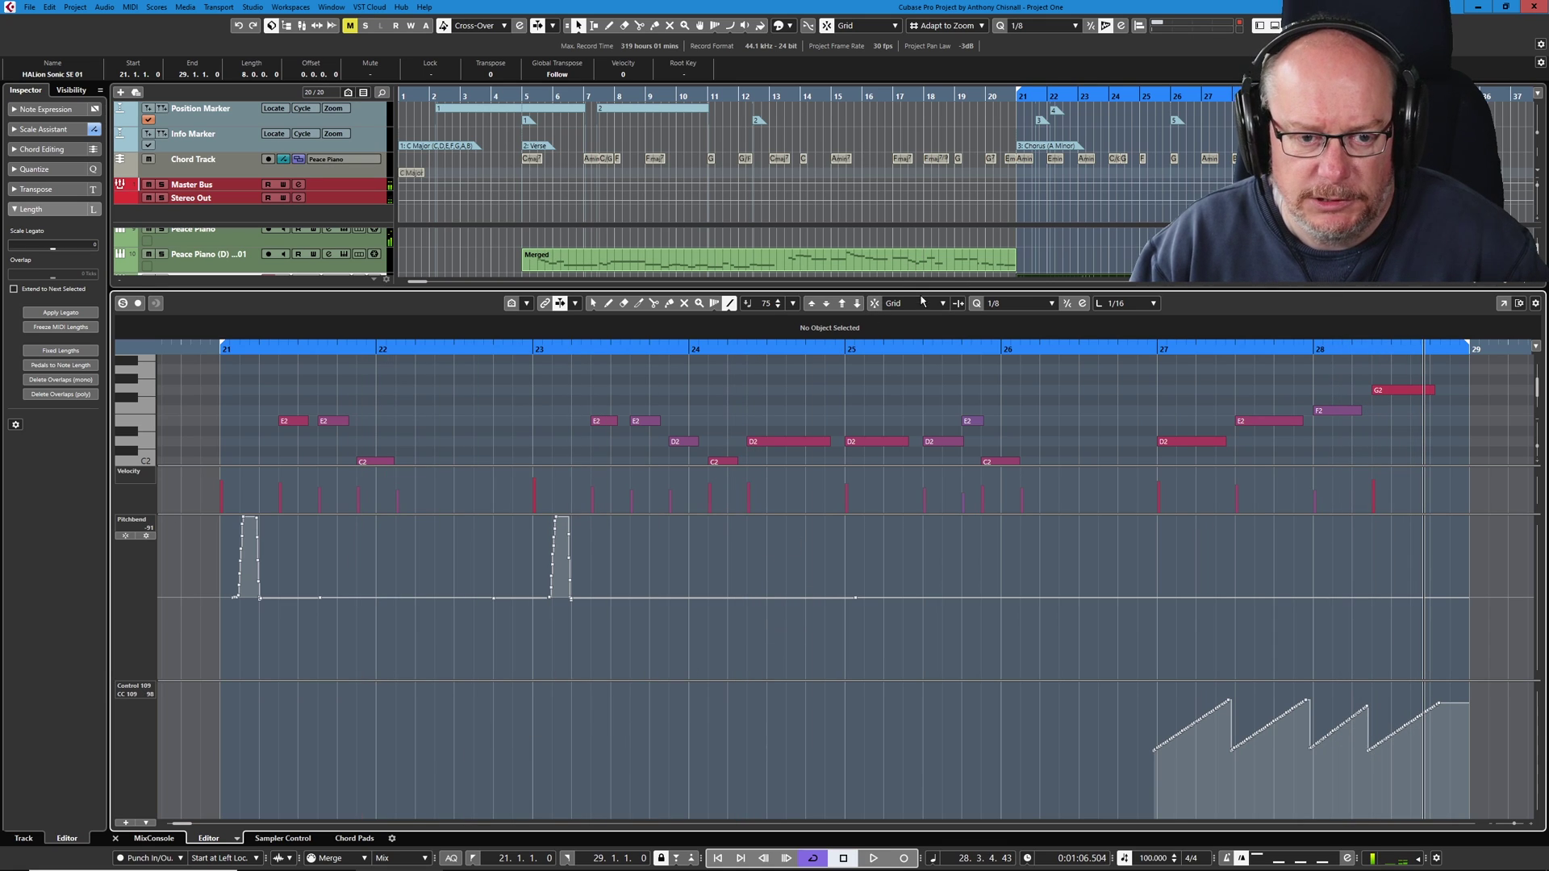
drag(928, 287, 928, 490)
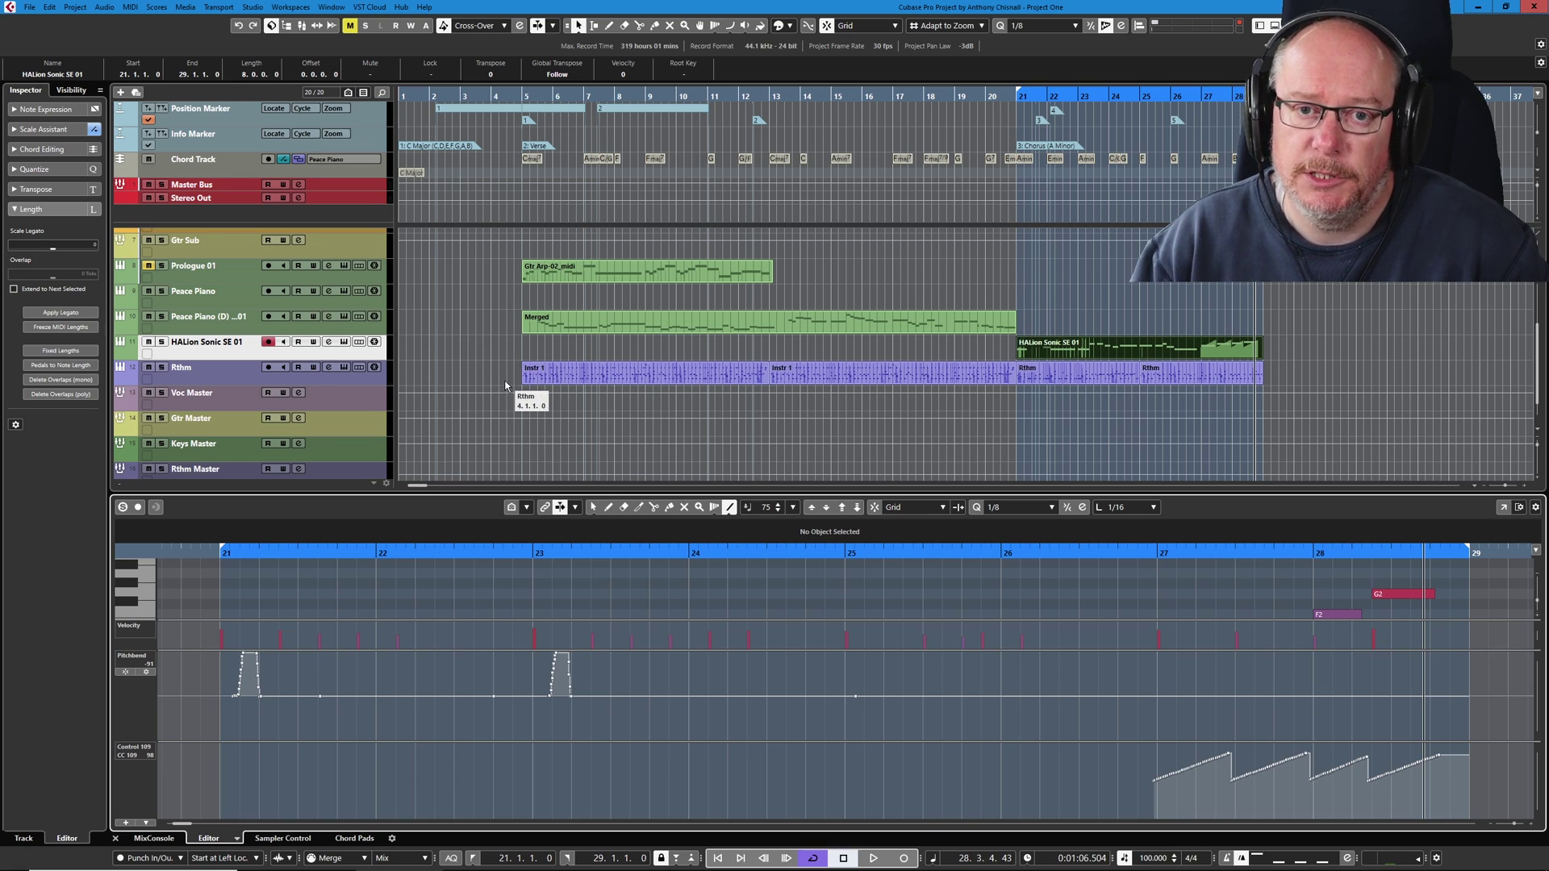
- Open HALion Sonic SE and record another take from bar 21
click(344, 342)
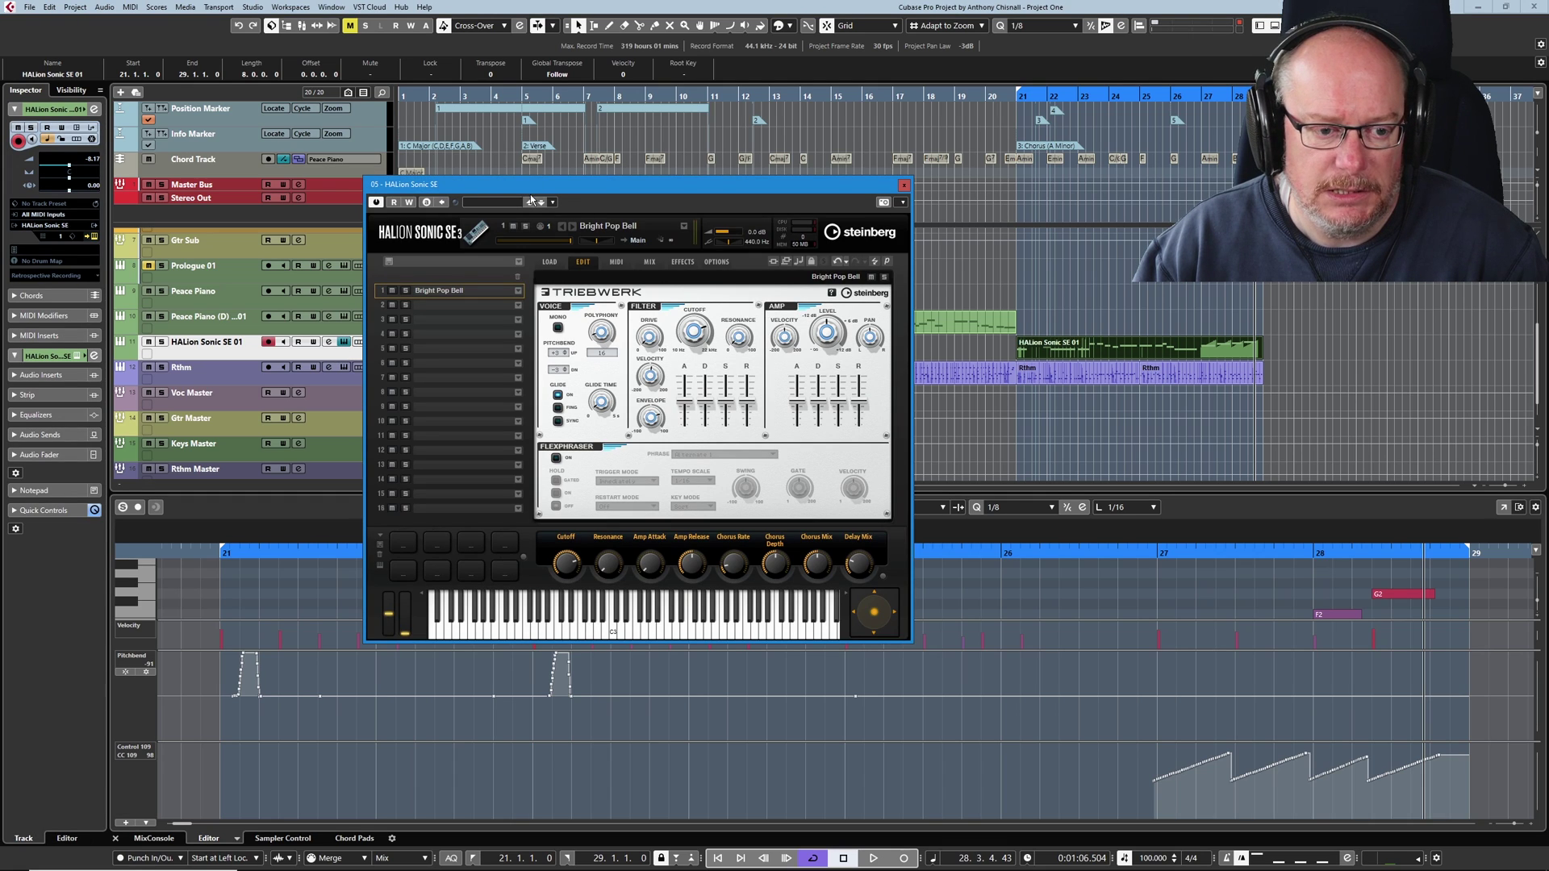
key(space)
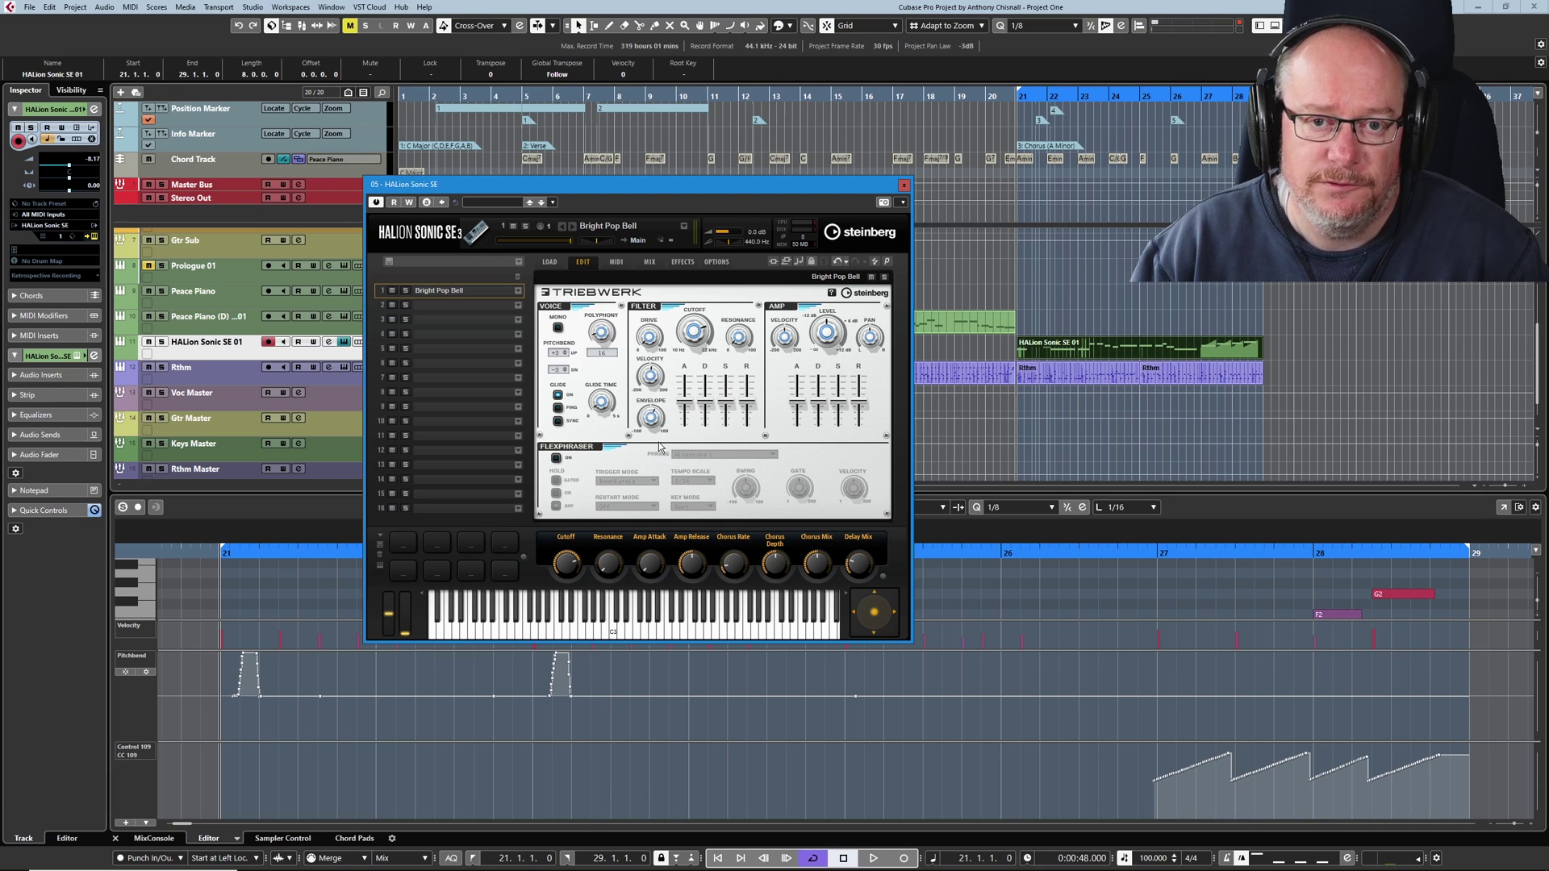
key(KP_Multiply)
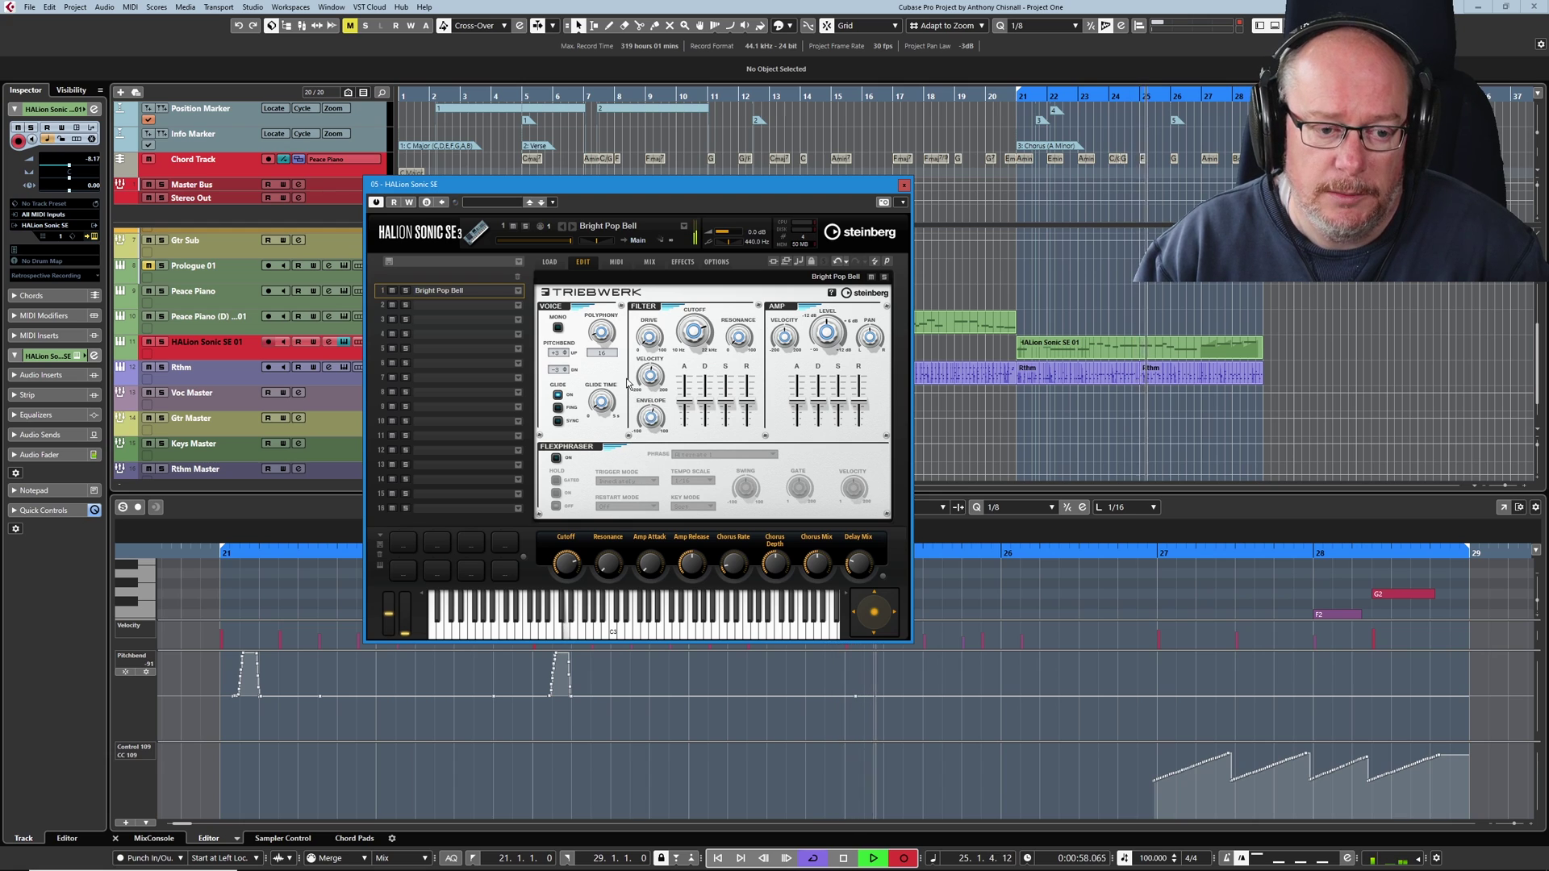
key(space)
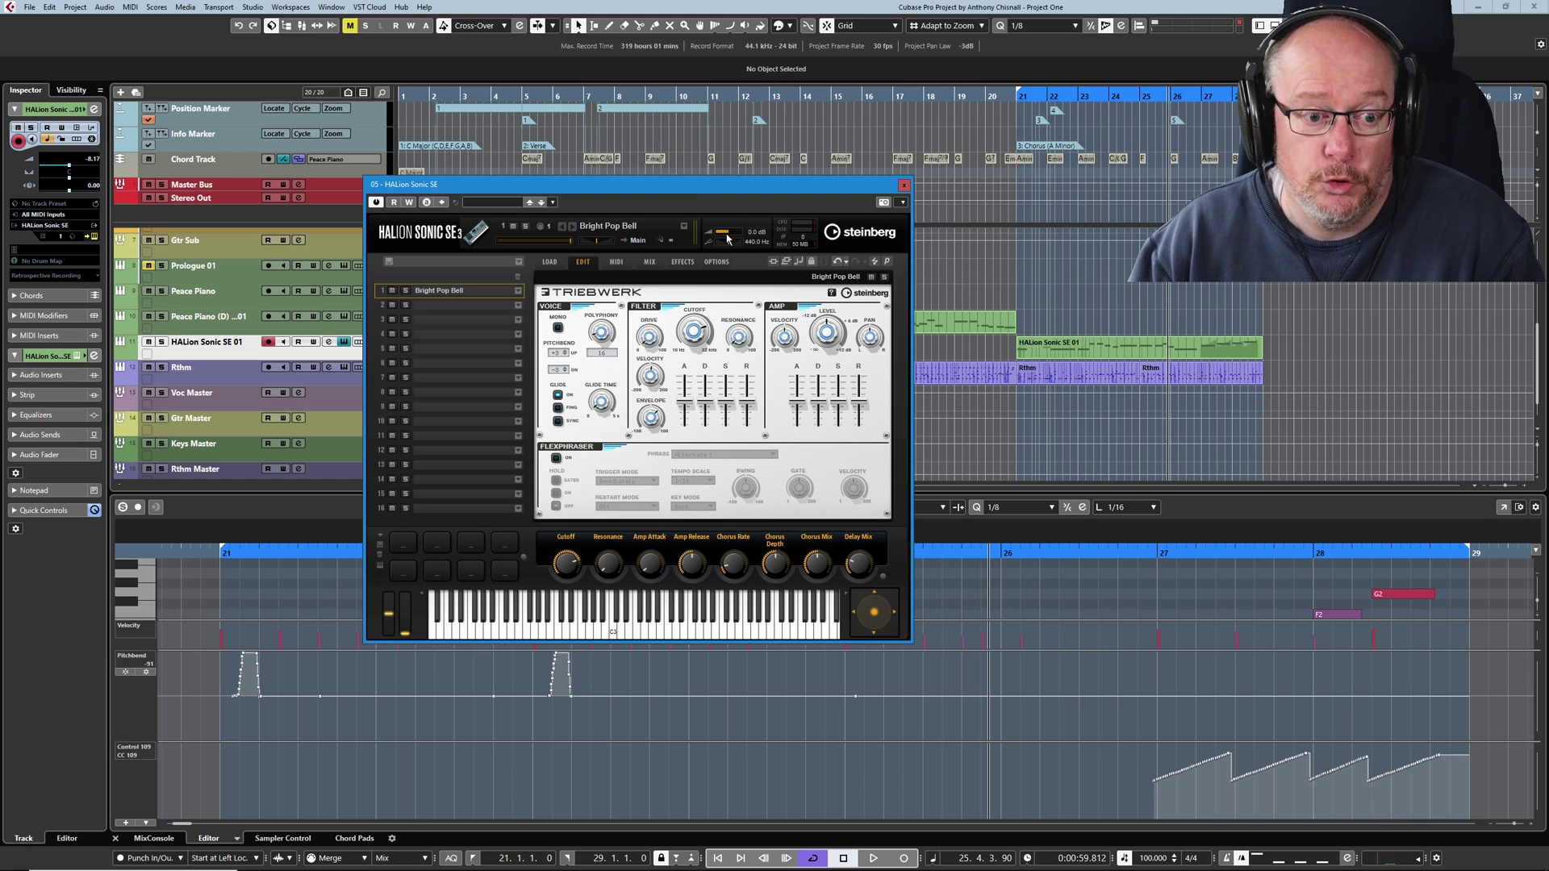
- Look at the filter envelope amount's assignment menu, dismiss it, and close HALion Sonic SE
right_click(650, 417)
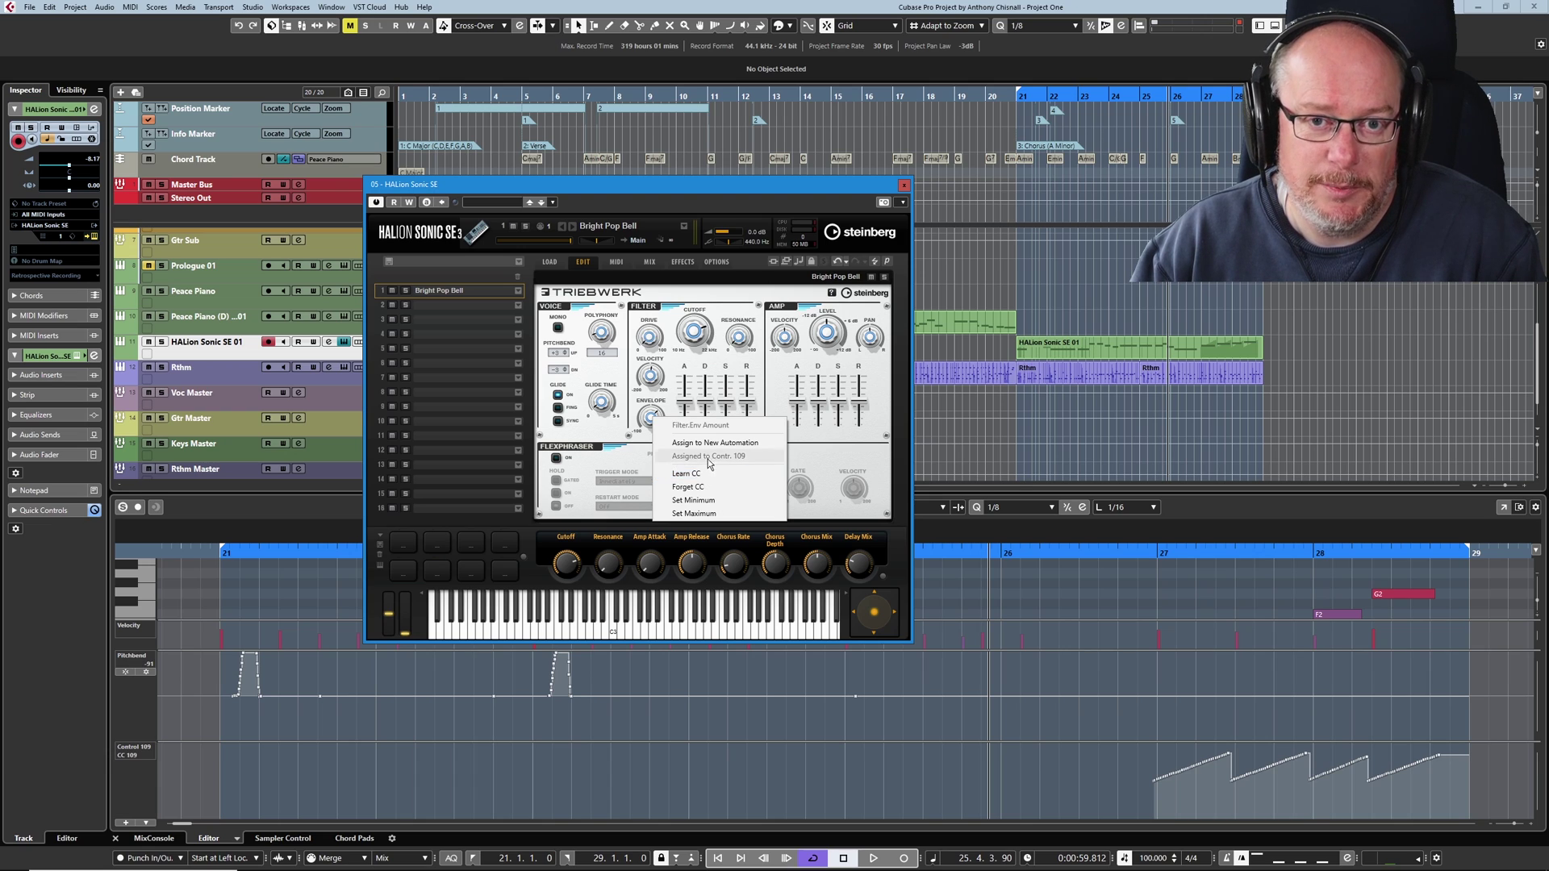
click(745, 192)
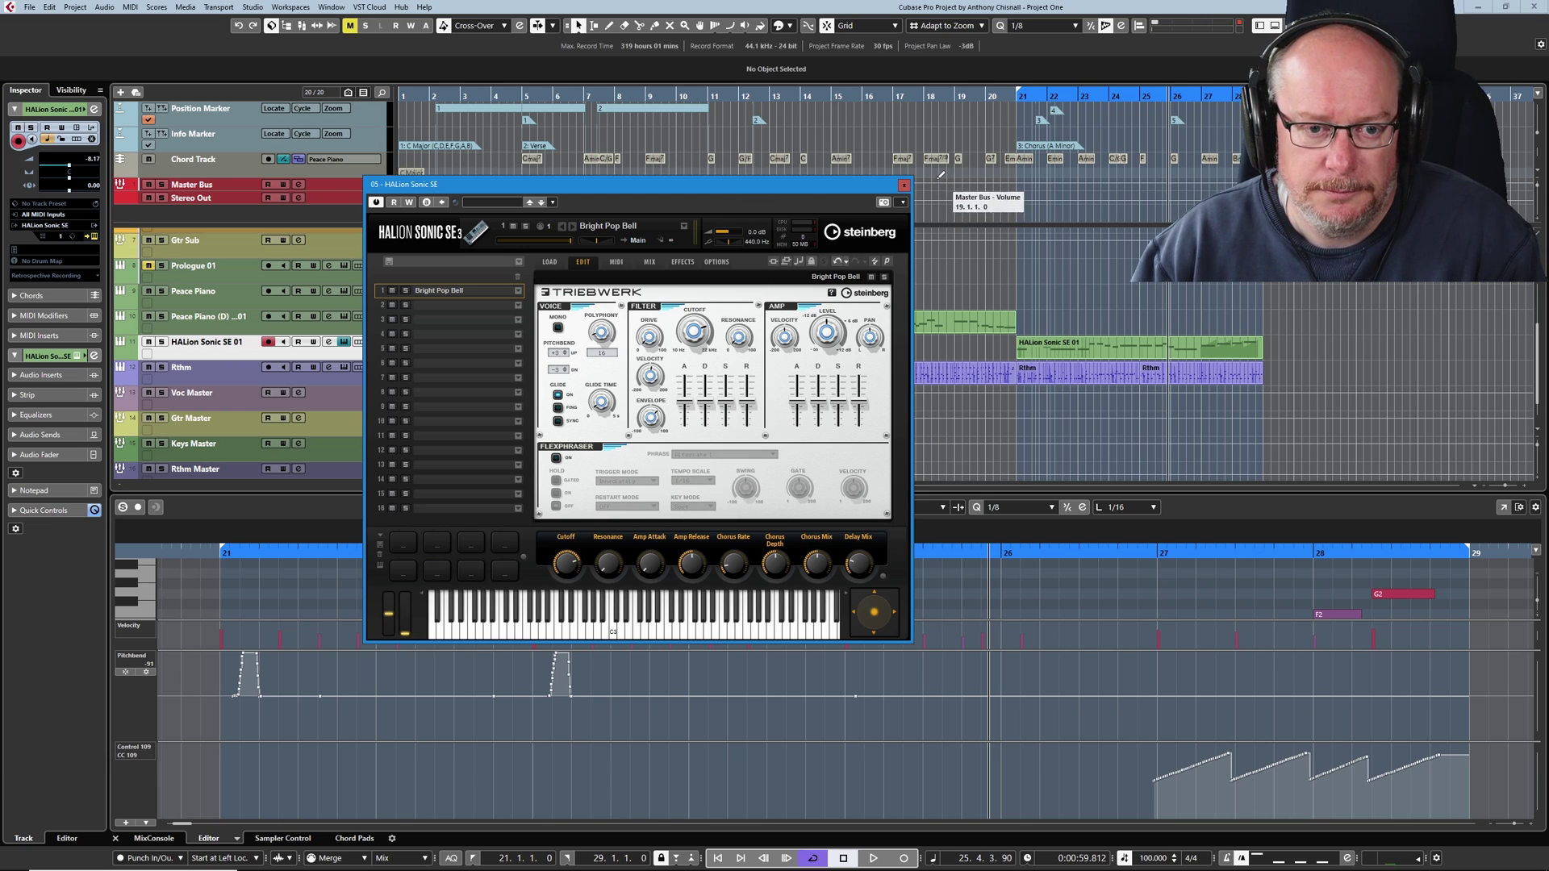
click(904, 185)
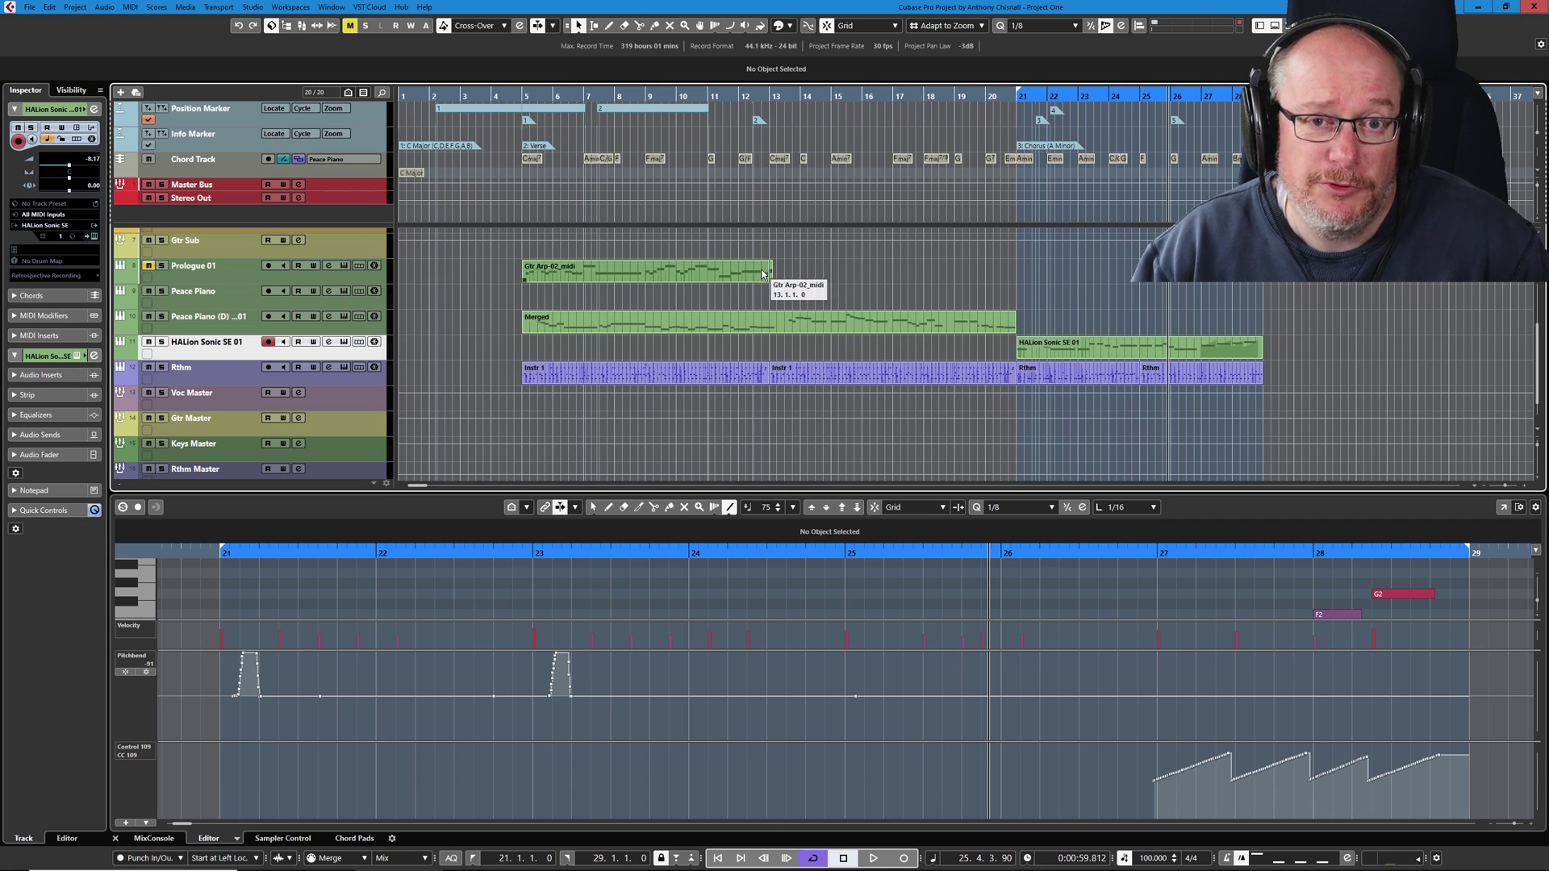
- Open Studio Setup on the Generic Remote page and scroll through its control table
click(253, 7)
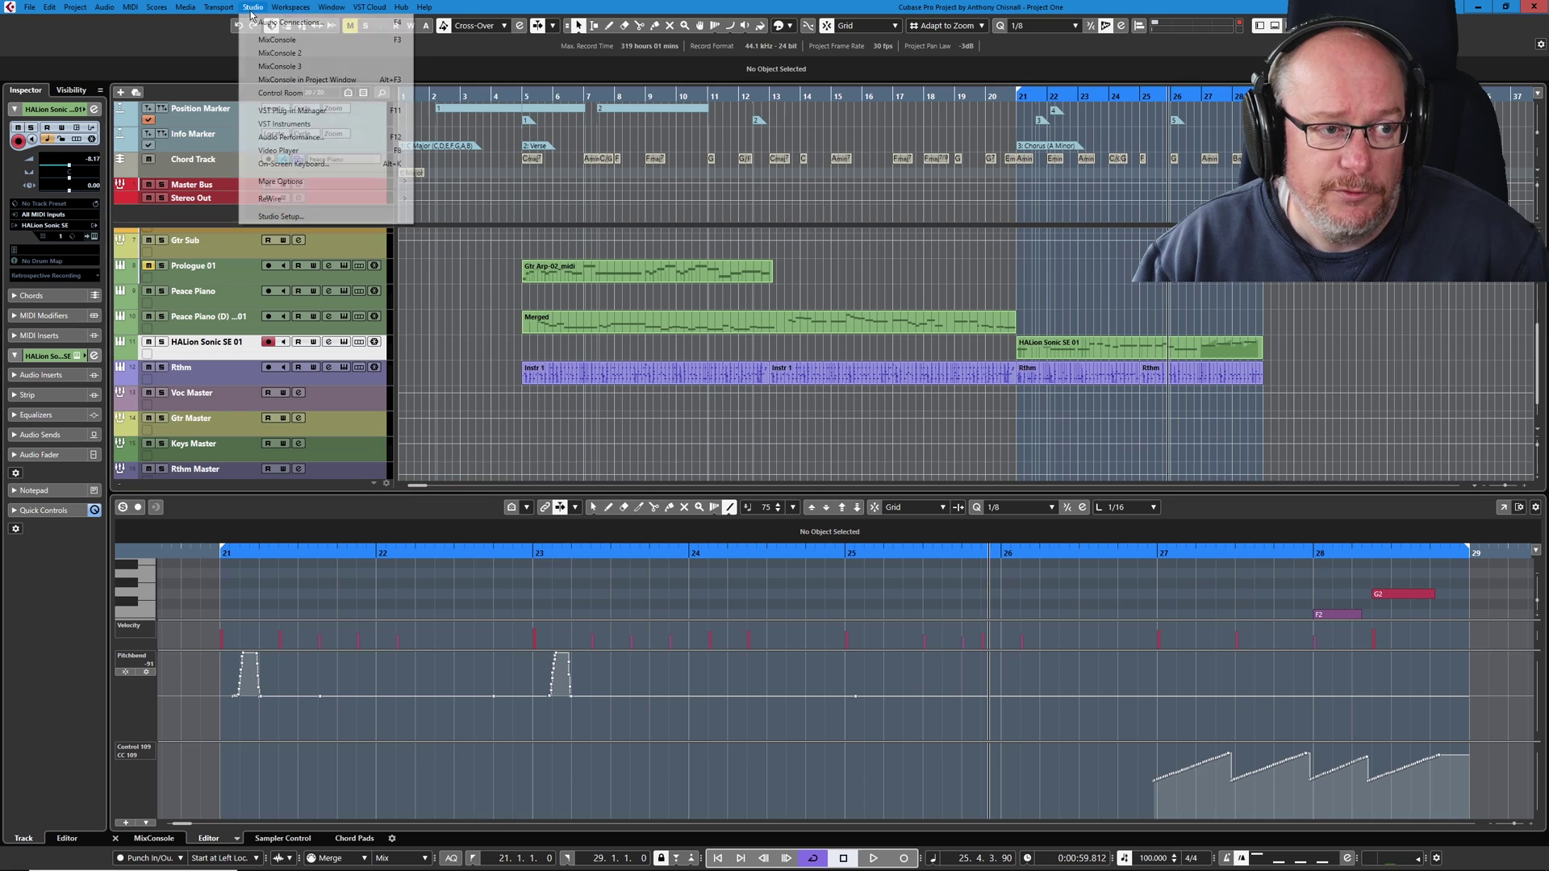
click(280, 216)
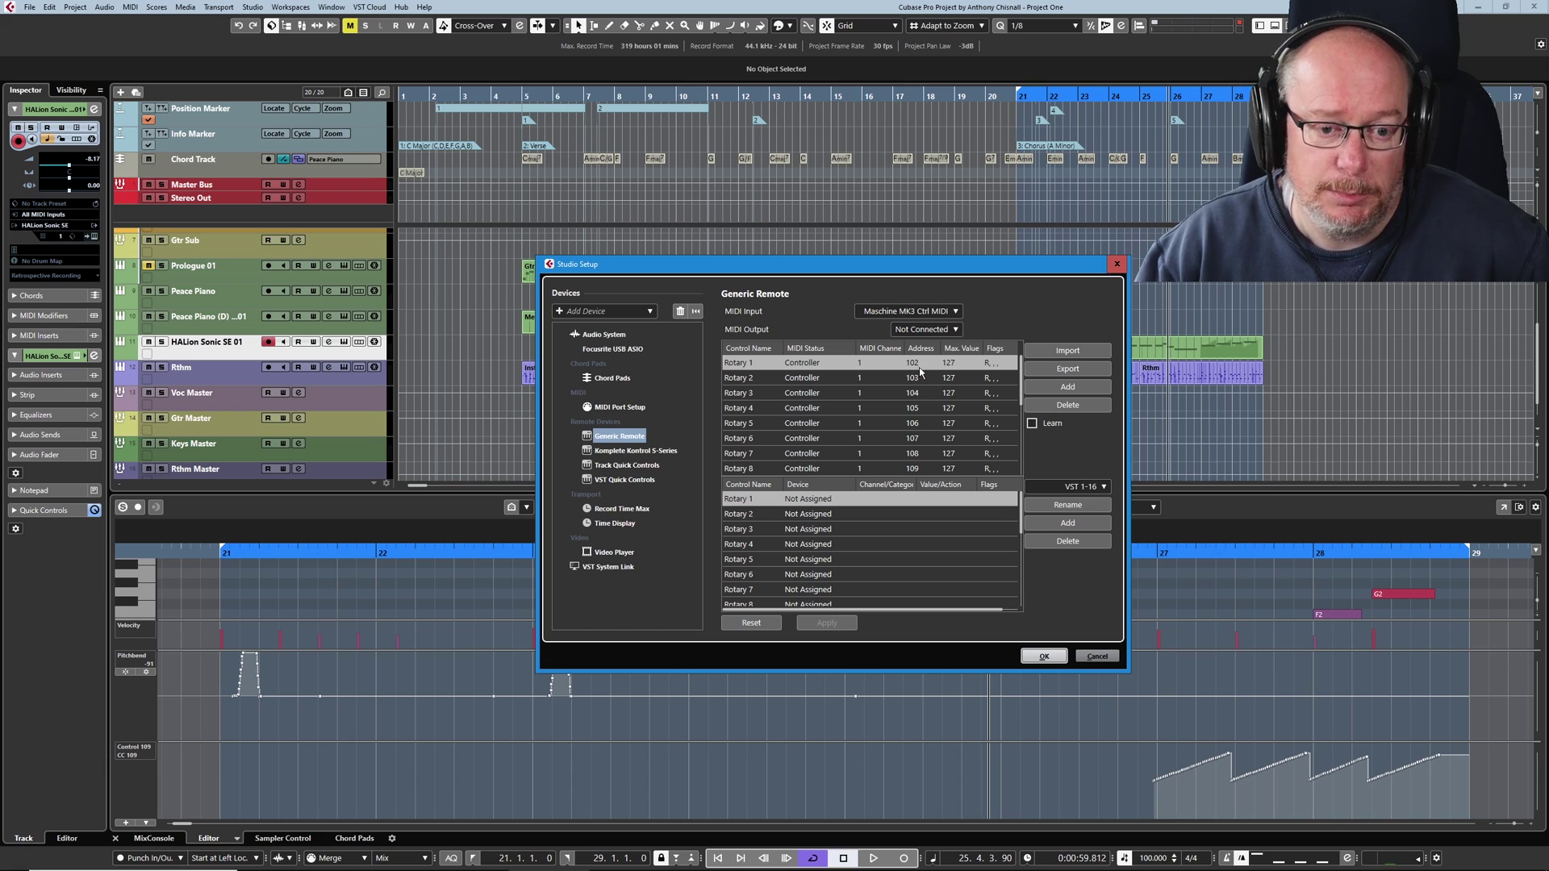
scroll(928, 371, down, 4)
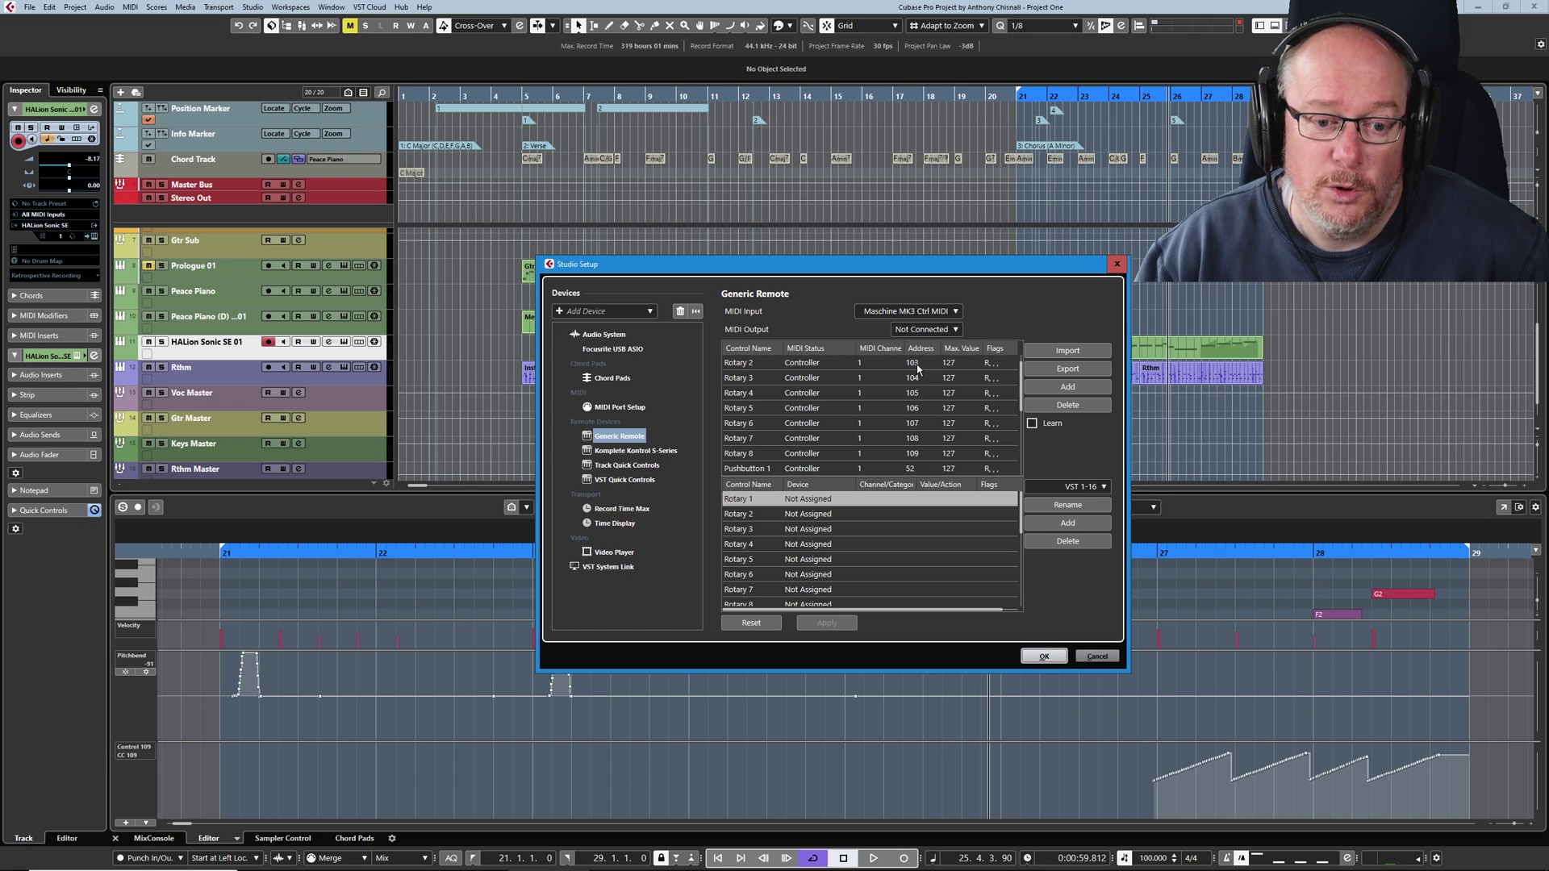
scroll(915, 392, up, 4)
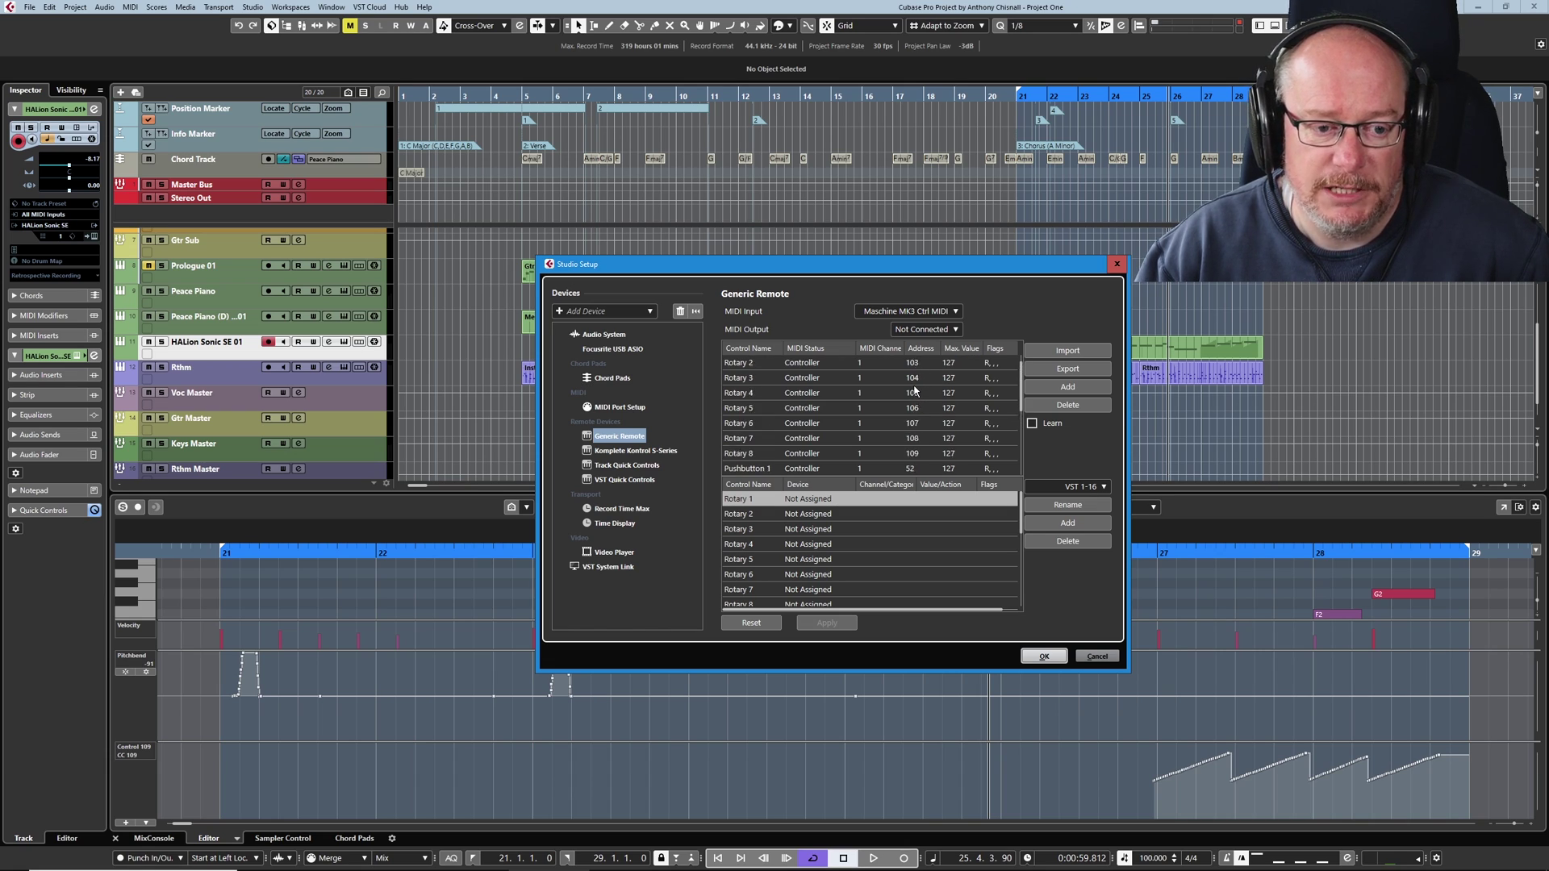
scroll(864, 407, down, 4)
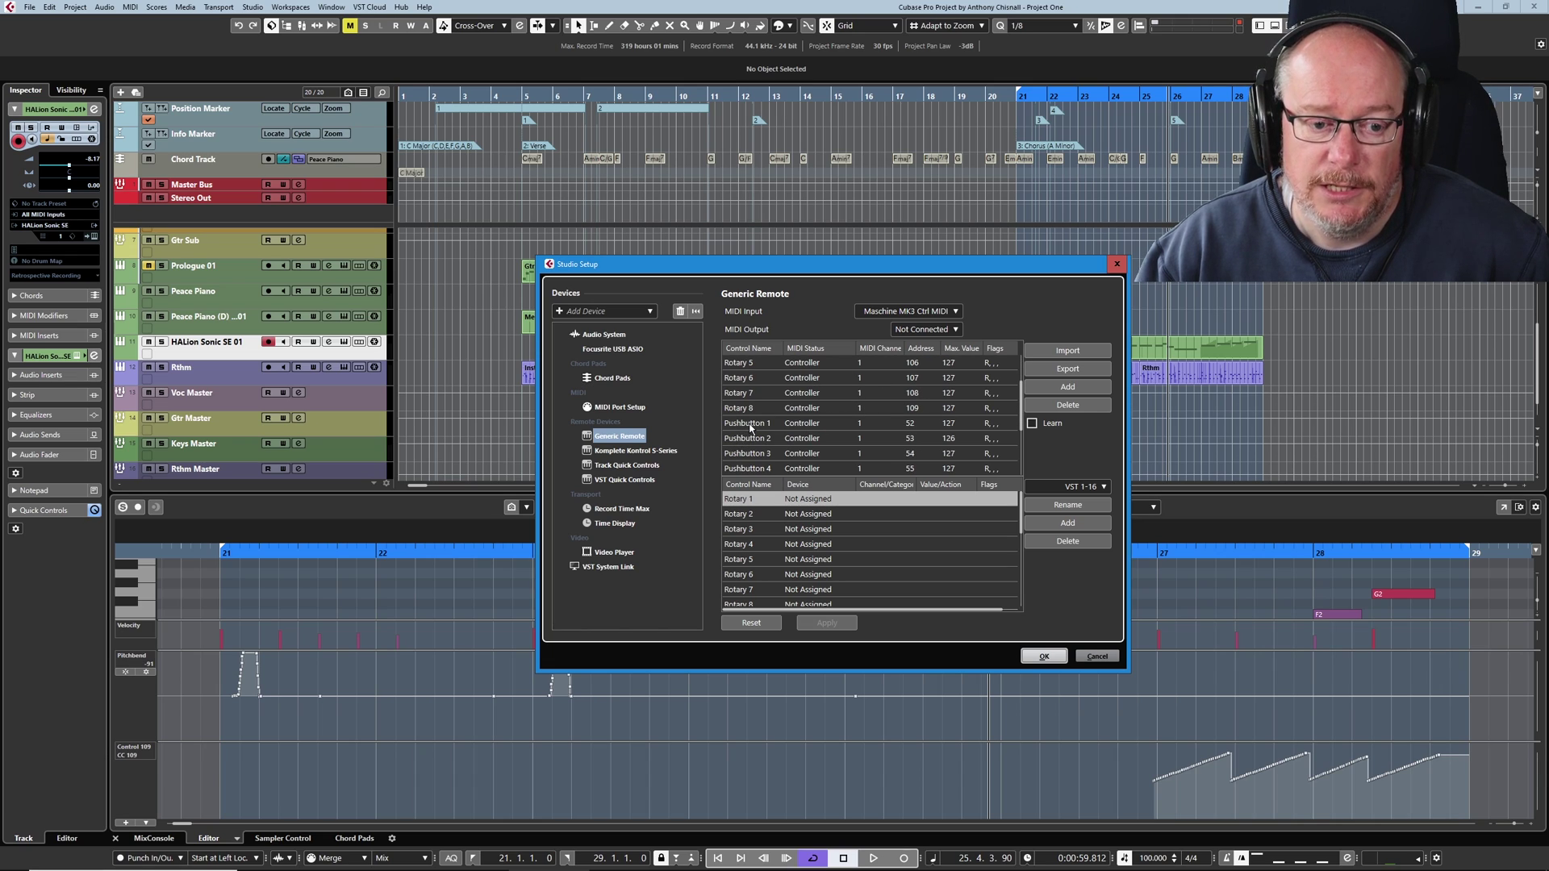
- Inspect the Pushbutton 1 name and remote device types, then scroll through the assignments
double_click(746, 424)
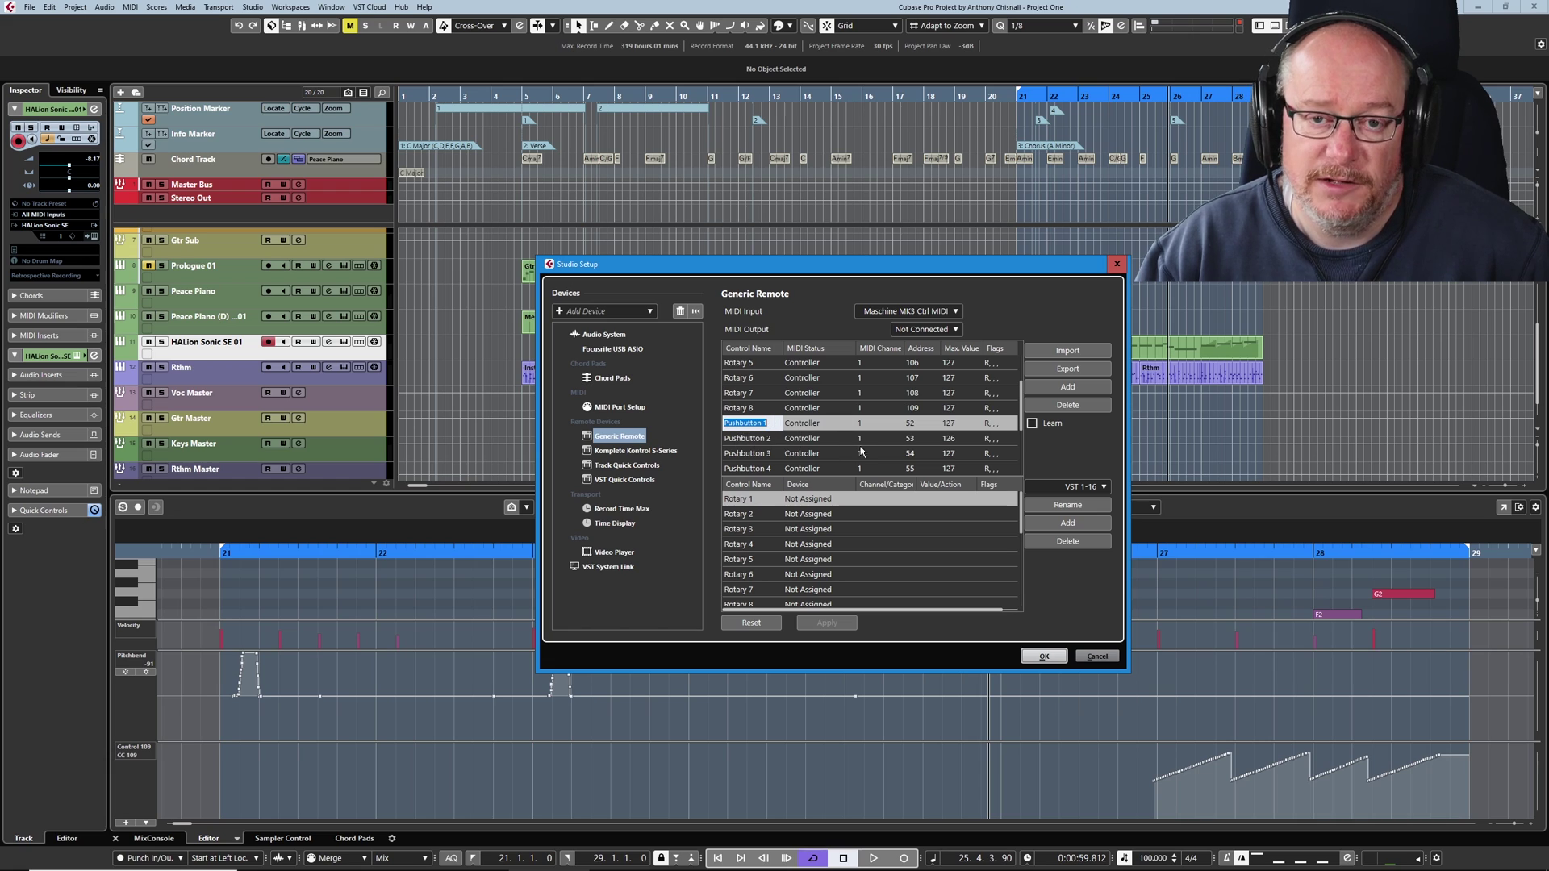
key(Return)
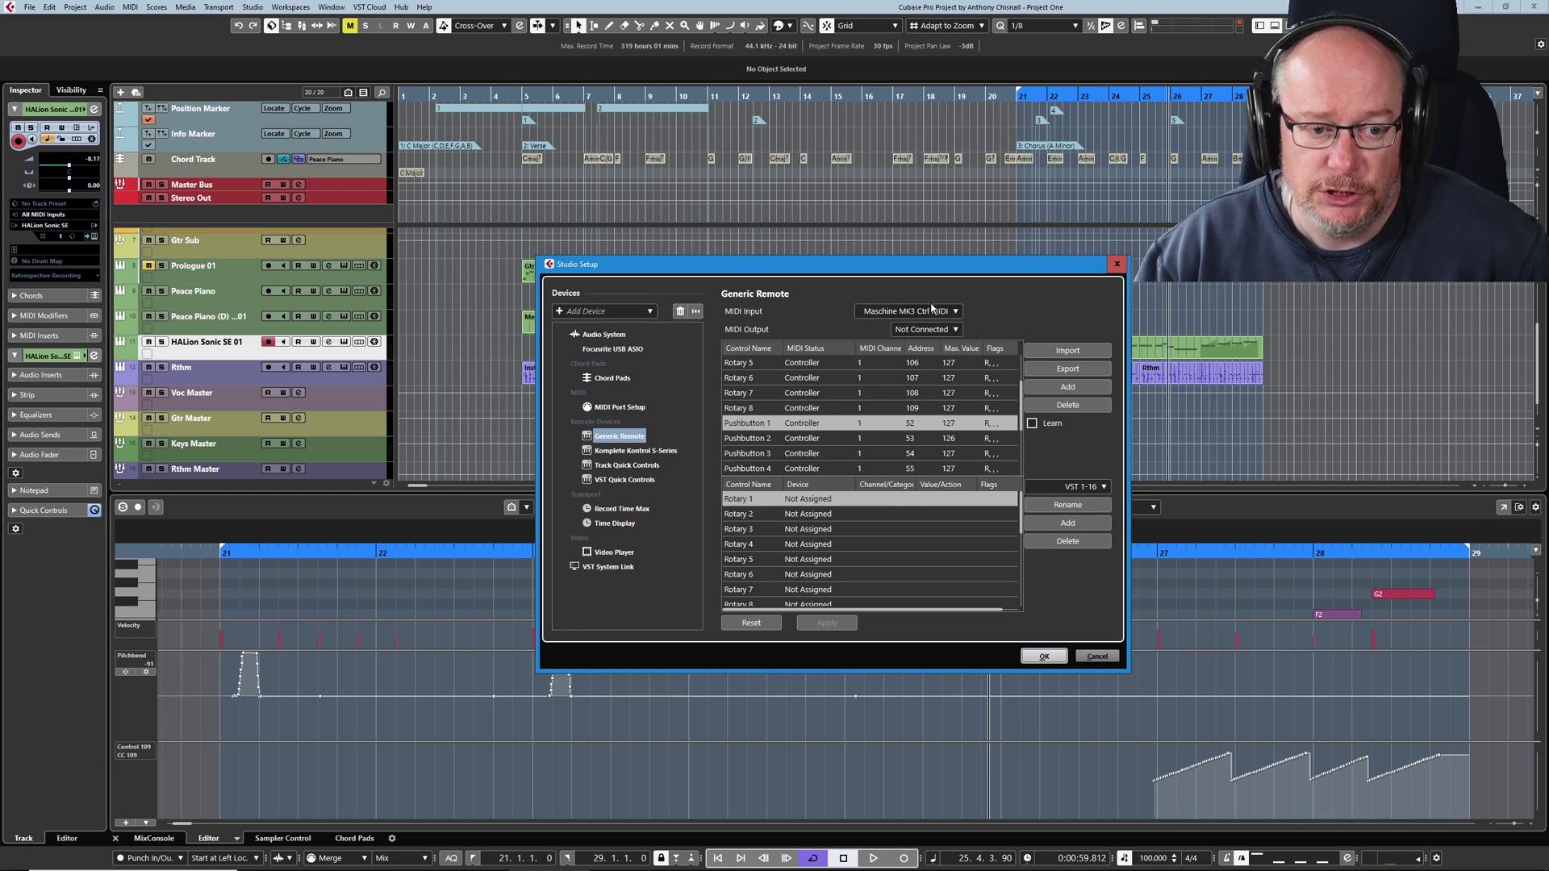
click(648, 312)
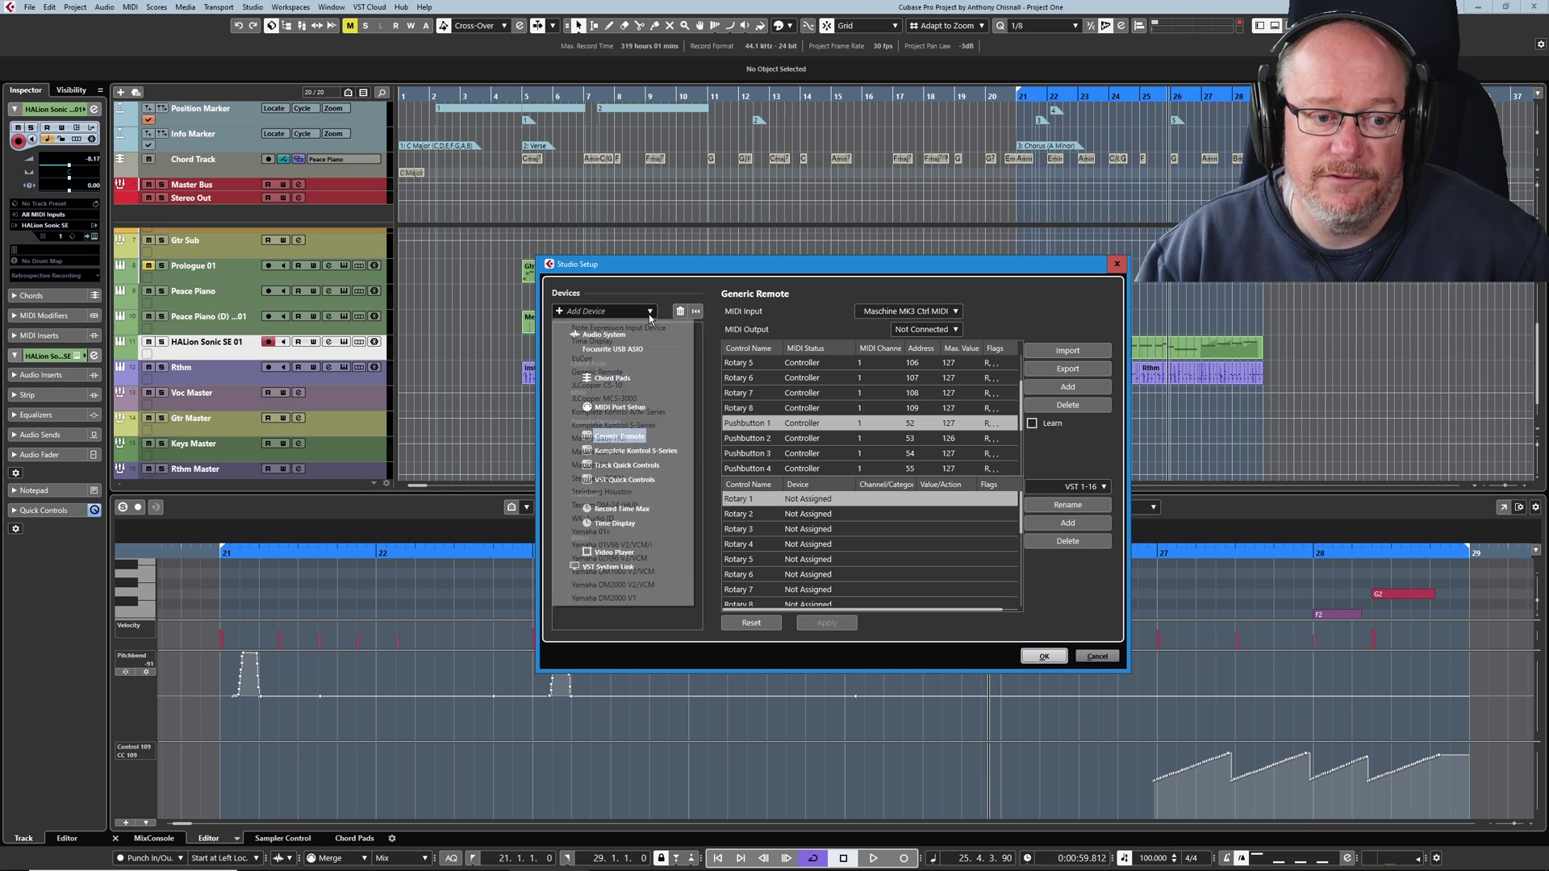
click(611, 426)
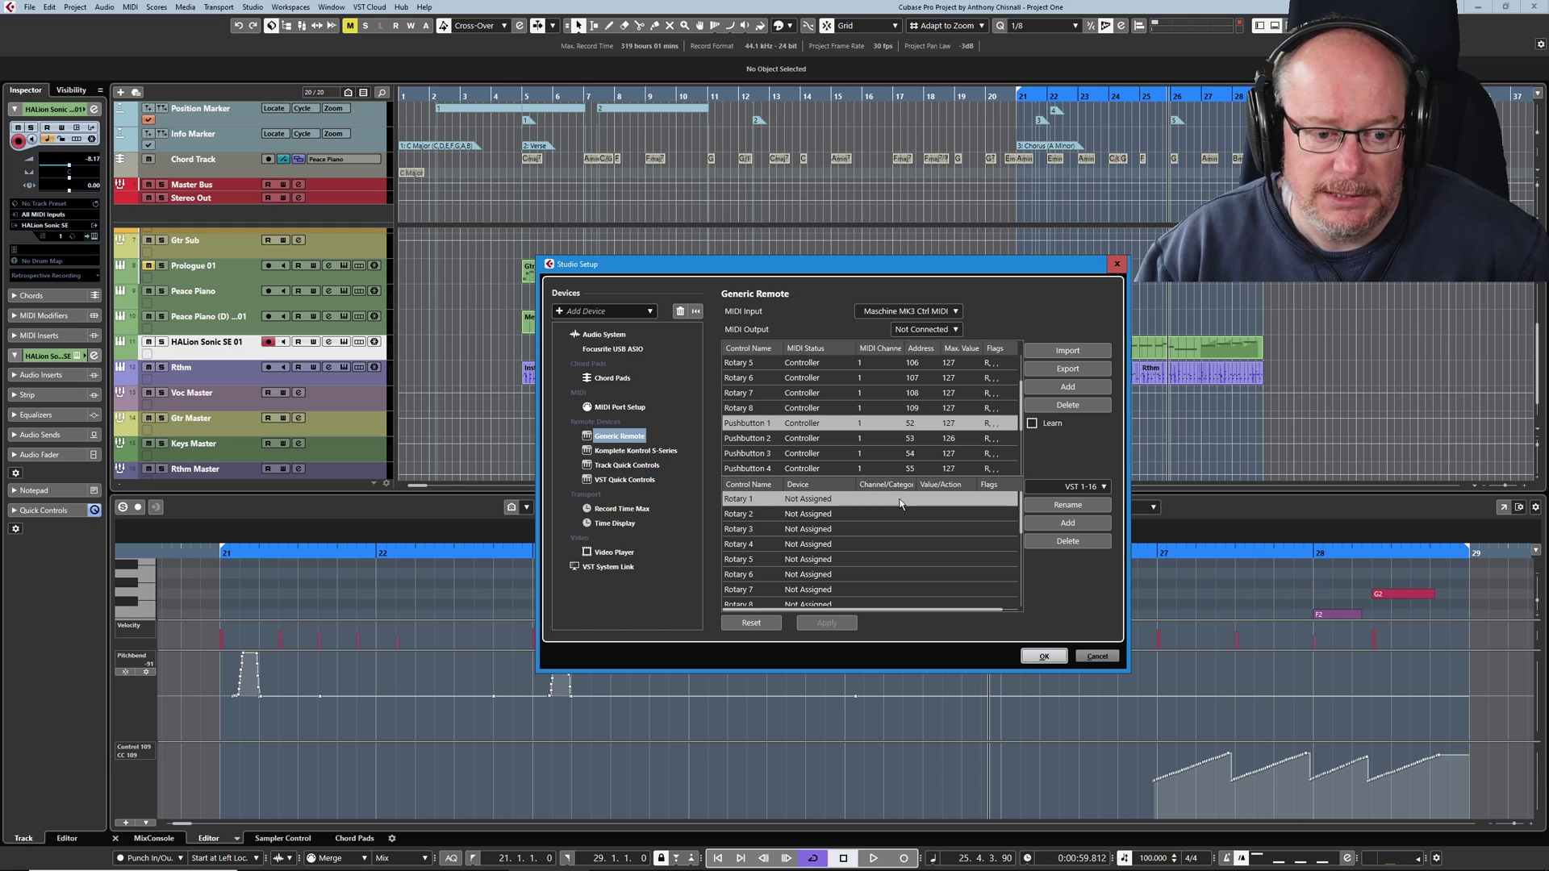
scroll(879, 448, down, 3)
scroll(907, 554, down, 4)
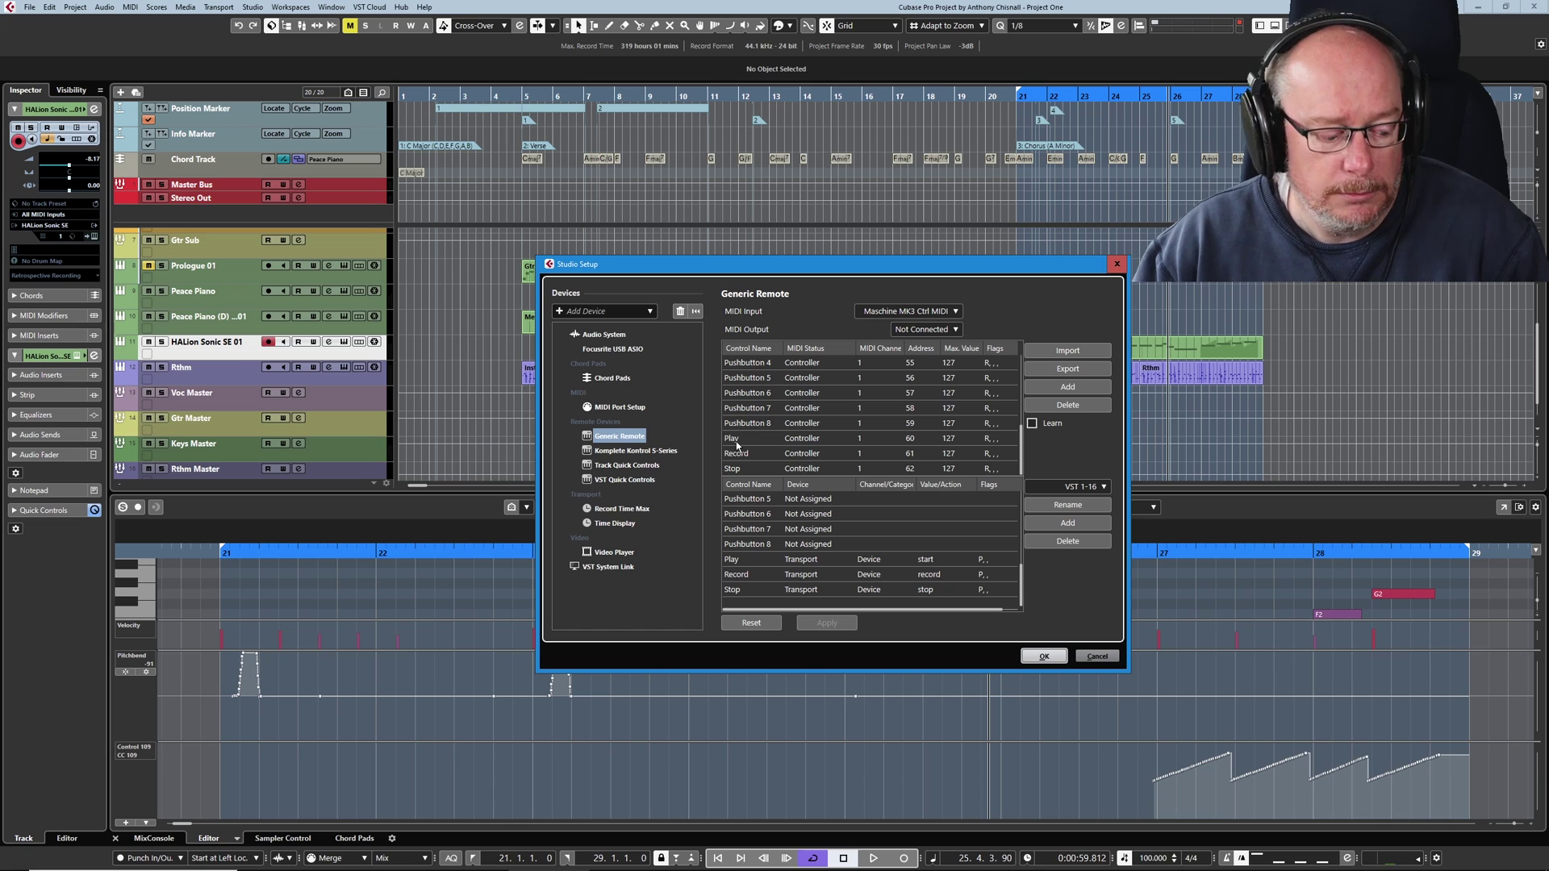
key(space)
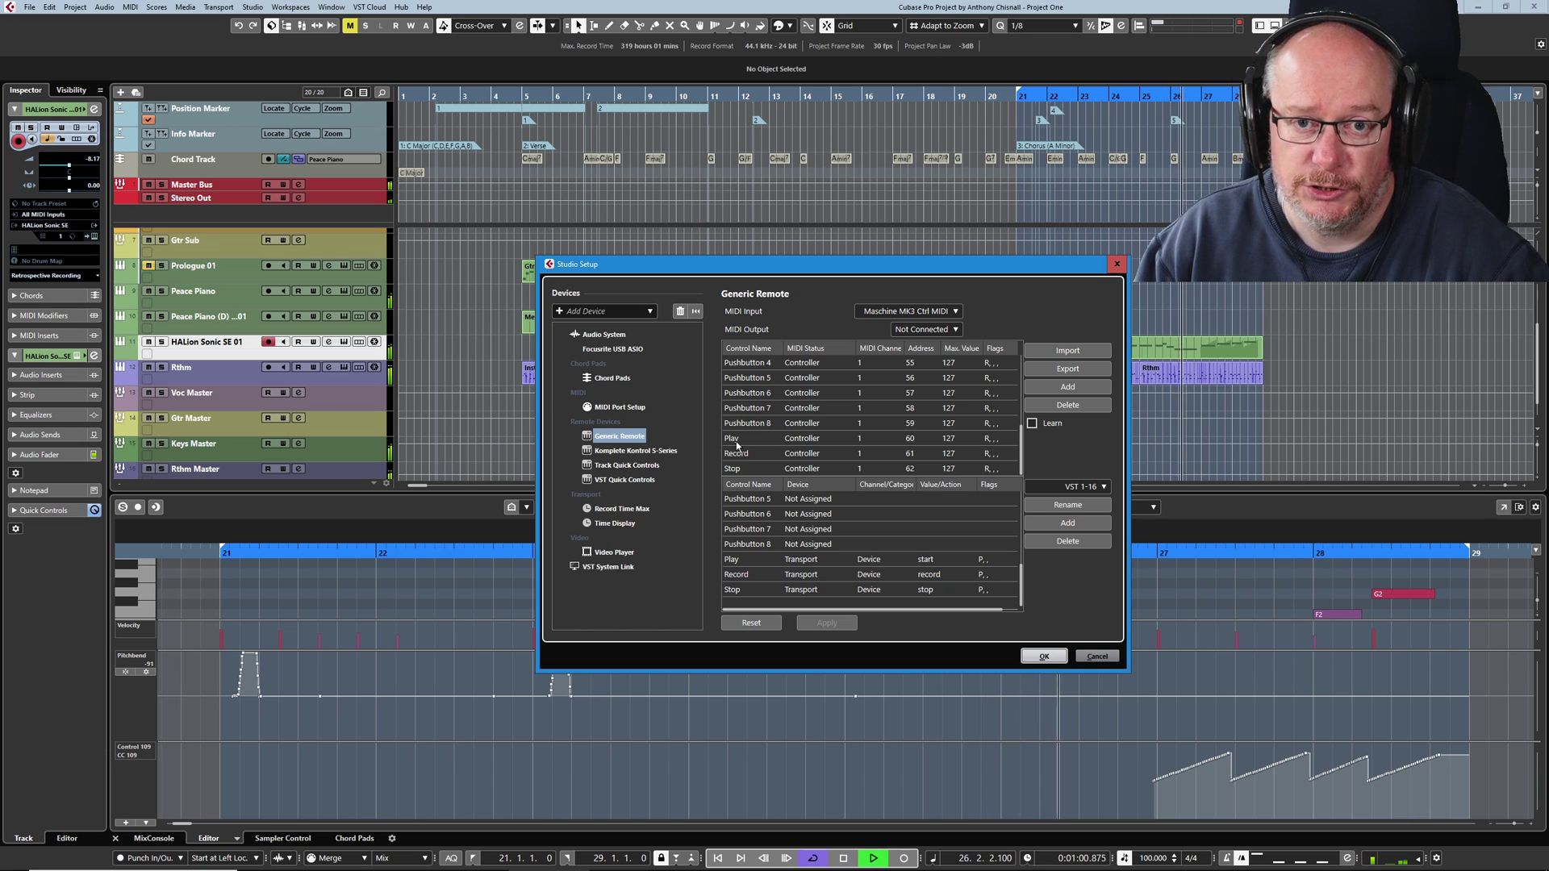
key(space)
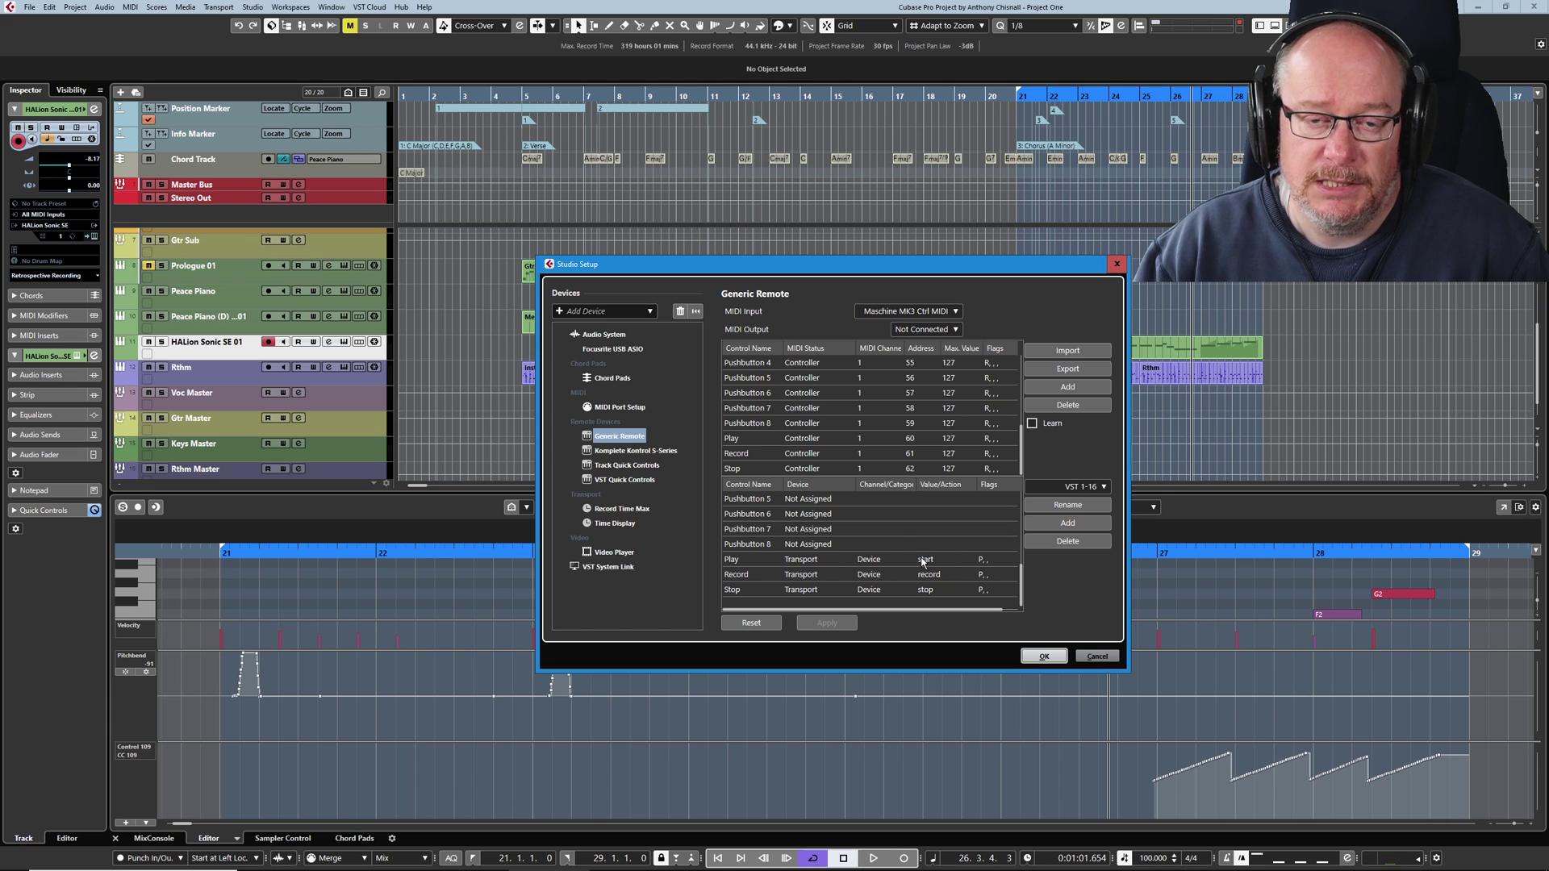
click(981, 563)
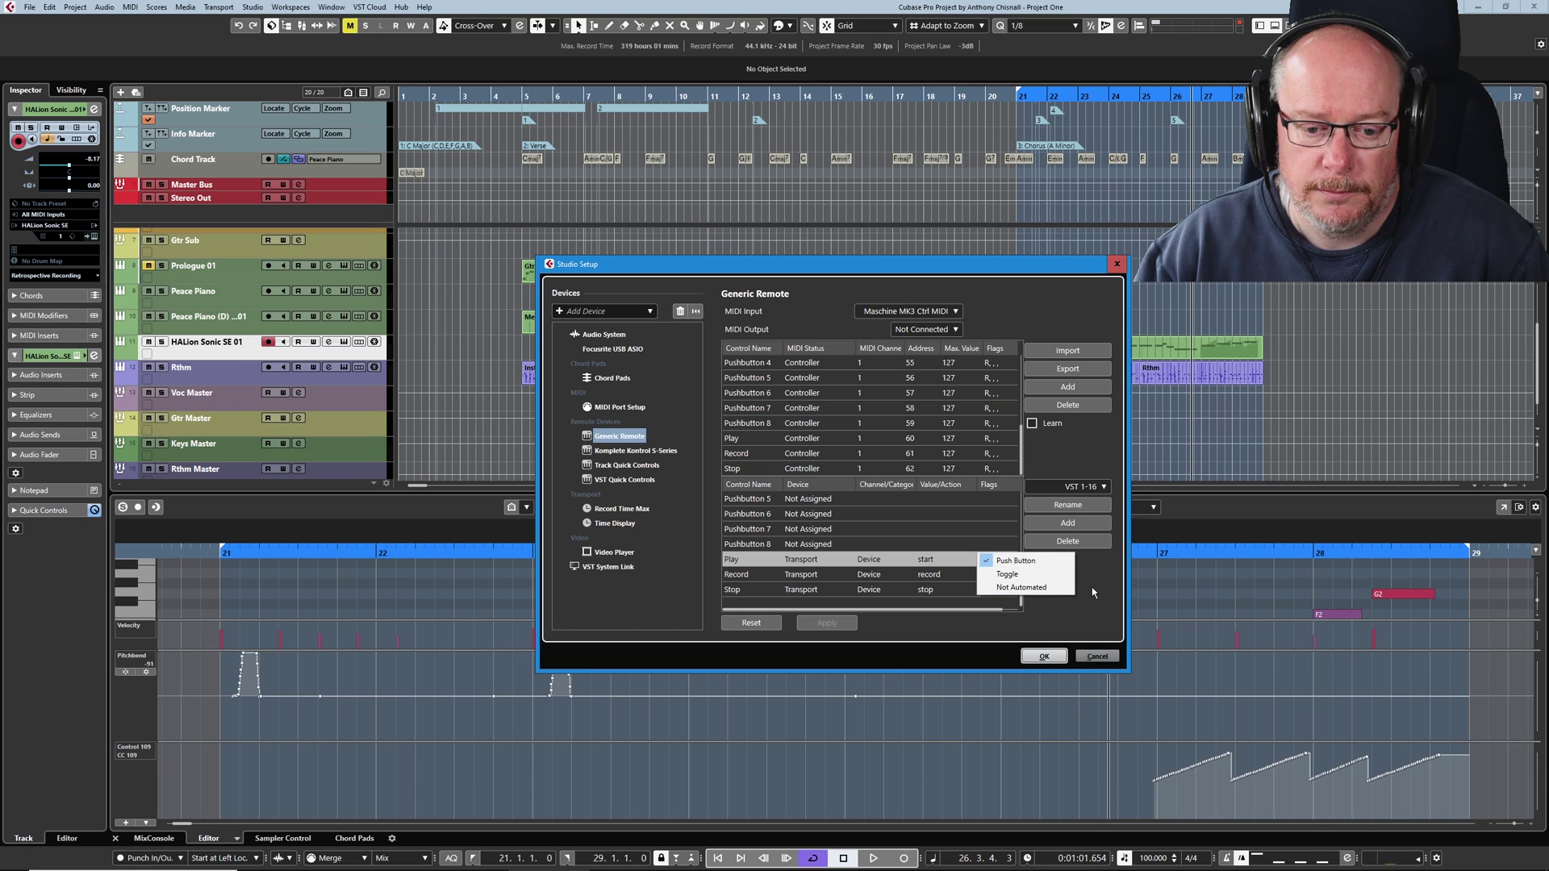
click(1013, 561)
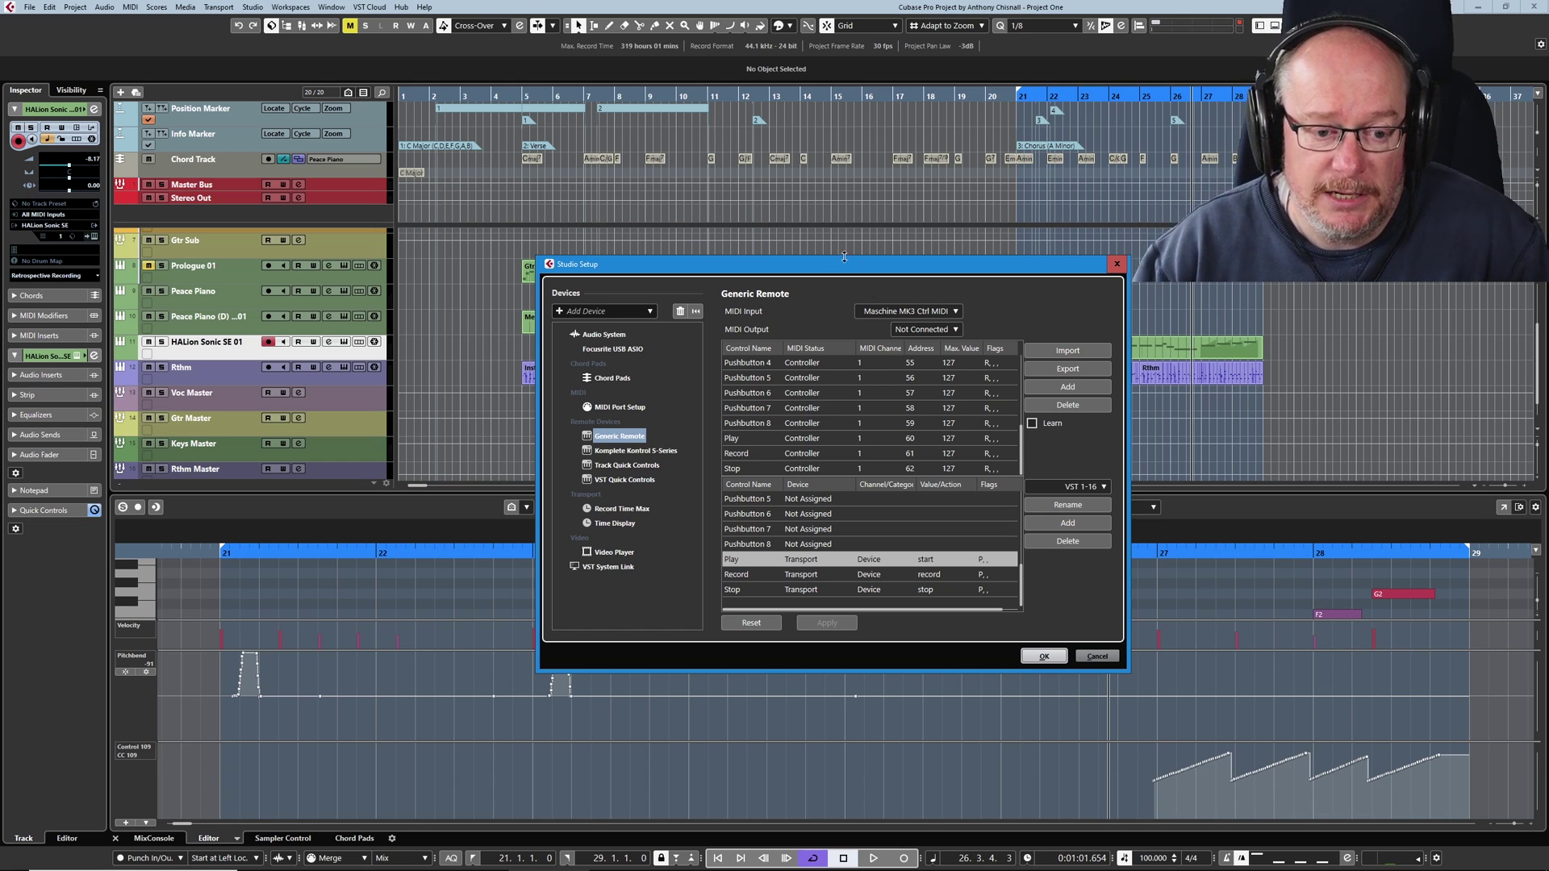
click(811, 513)
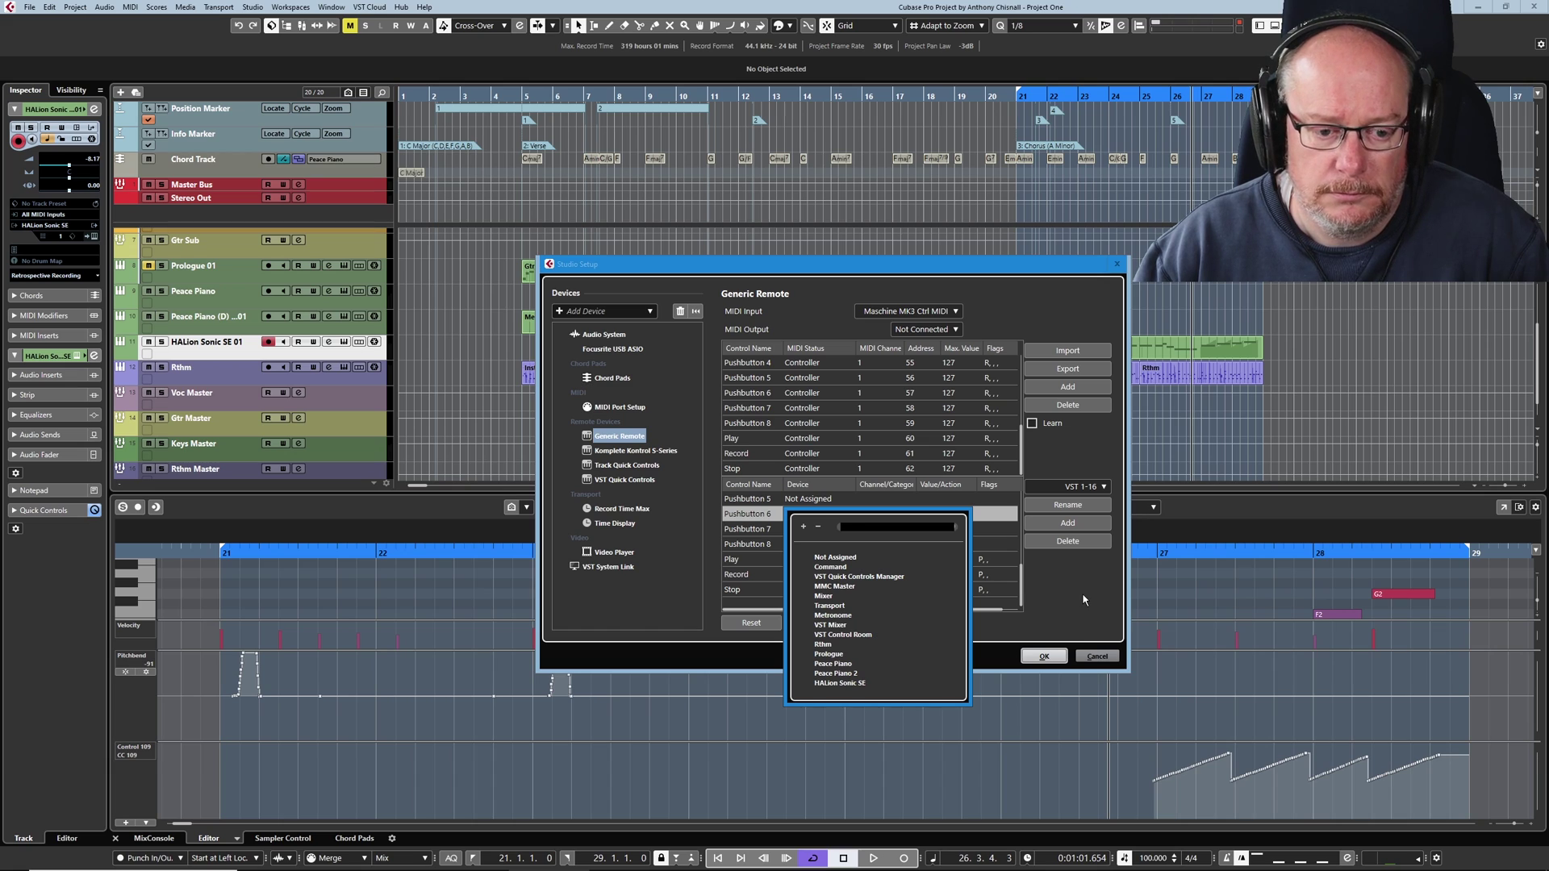
- Close Studio Setup and draw zigzag and humped pitch-bend wobbles across bars 24–26
key(Escape)
key(Escape)
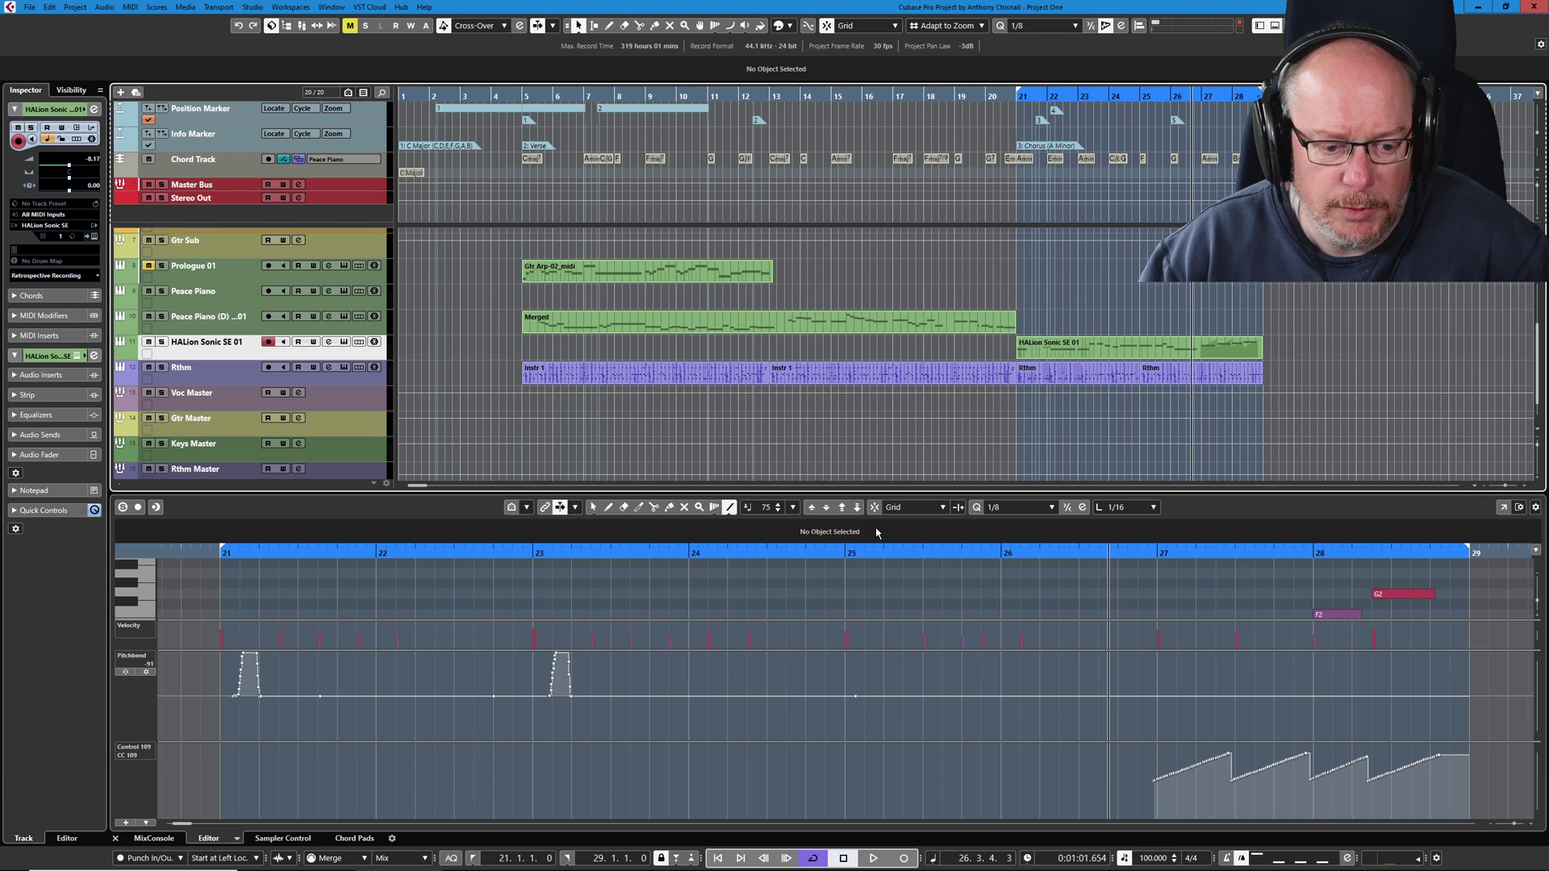
right_click(650, 726)
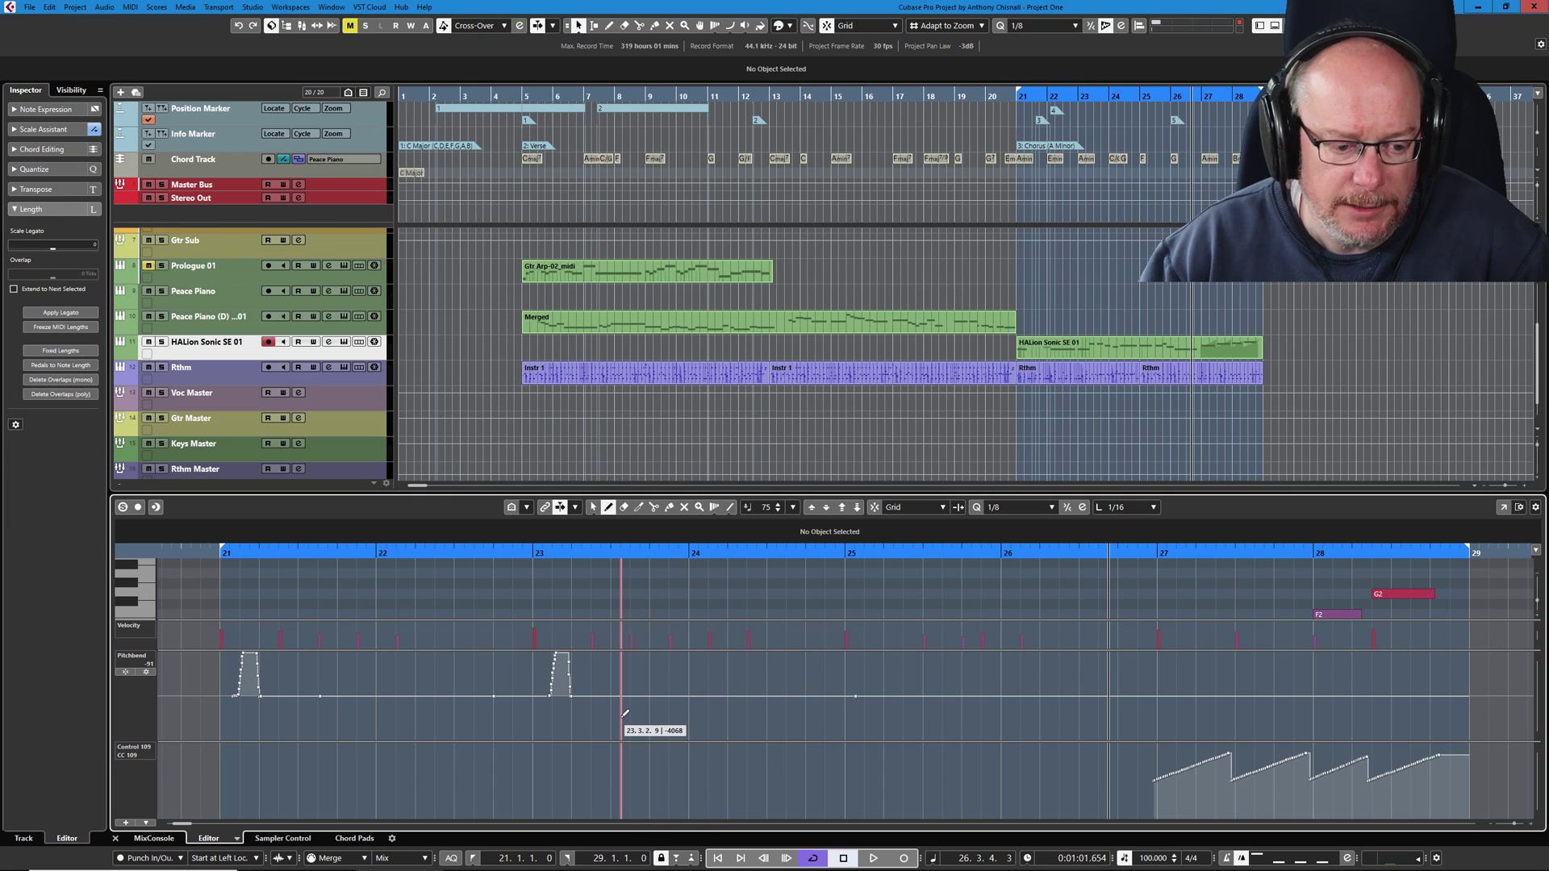
mouse_move(650, 716)
mouse_down()
mouse_move(670, 666)
mouse_move(698, 718)
mouse_move(709, 675)
mouse_move(727, 715)
mouse_move(733, 673)
mouse_move(749, 720)
mouse_move(764, 677)
mouse_move(774, 720)
mouse_move(787, 672)
mouse_move(801, 725)
mouse_move(826, 672)
mouse_move(898, 709)
mouse_move(961, 666)
mouse_move(1022, 707)
mouse_move(1070, 668)
mouse_move(1092, 709)
mouse_up()
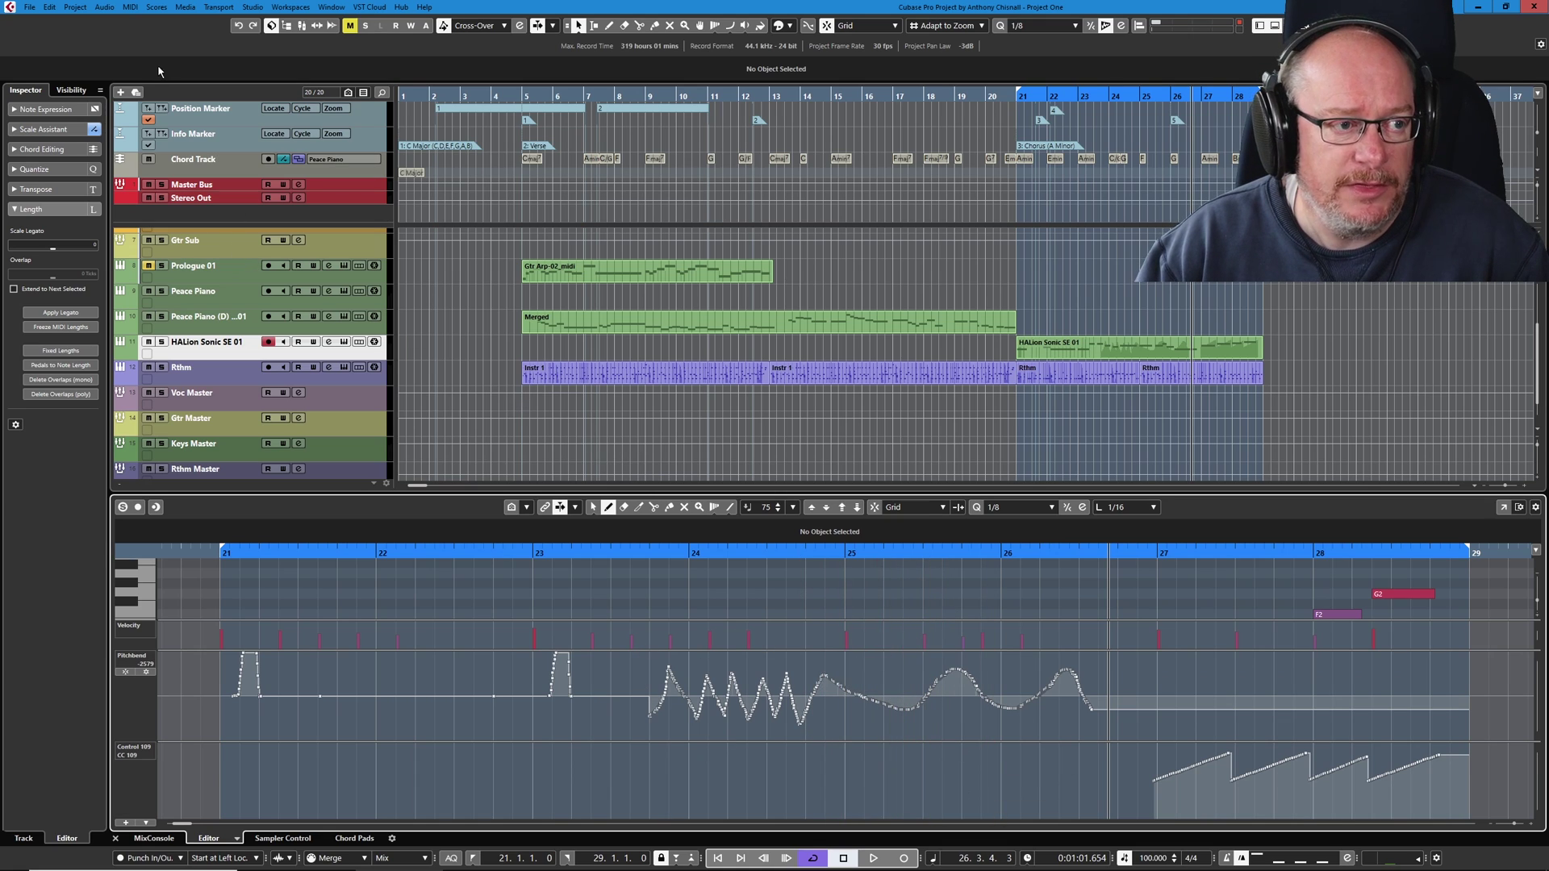
- Apply MIDI > Functions > Thin Out Data to the drawn bar 24–26 pitch-bend curve
click(129, 9)
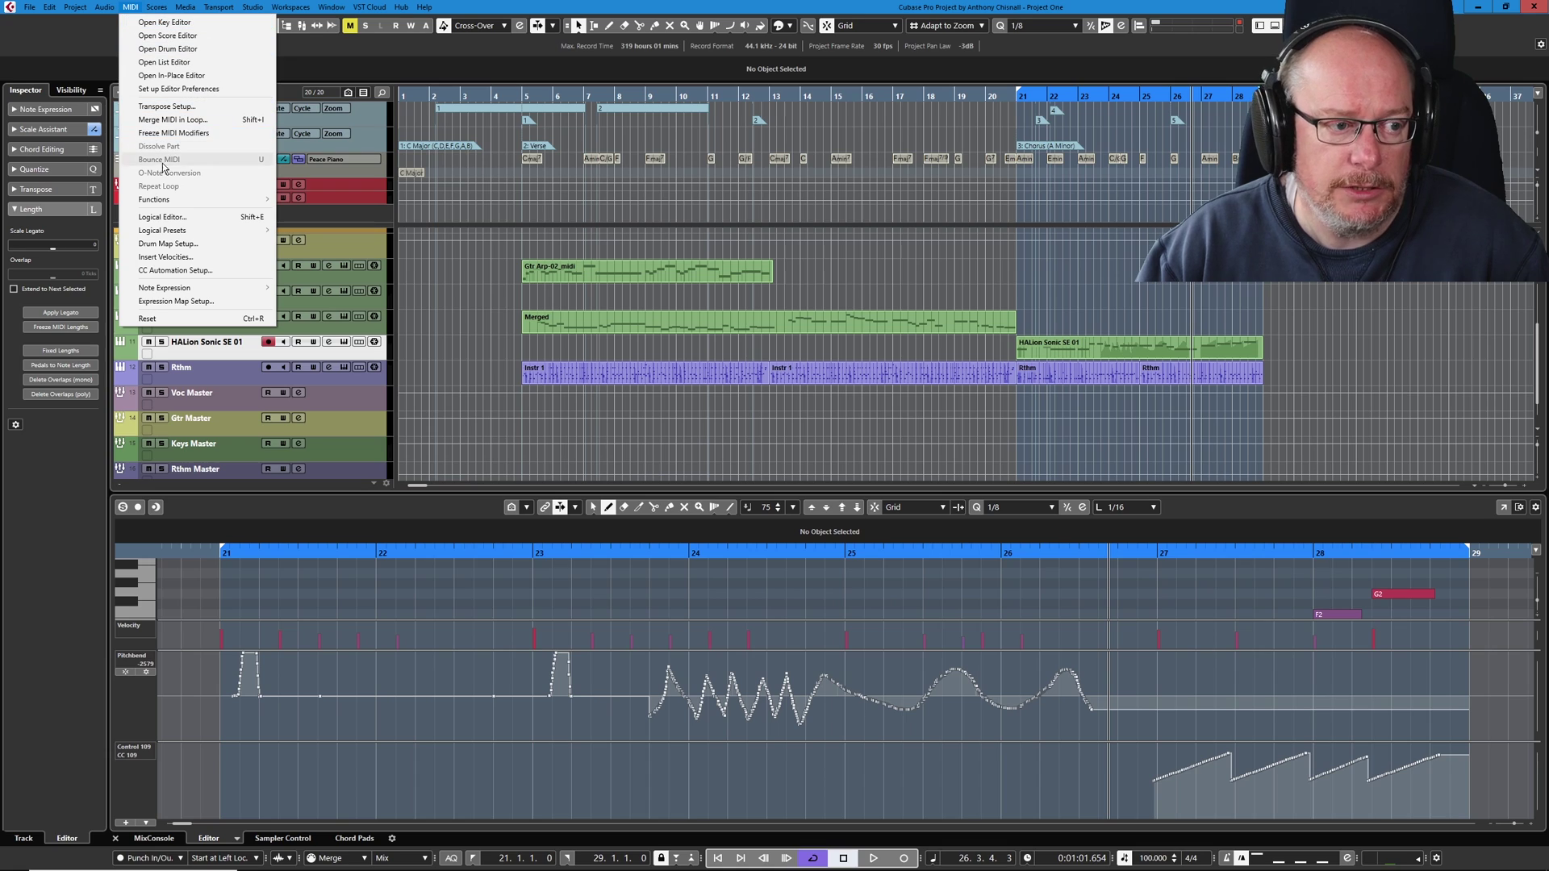
mouse_move(175, 201)
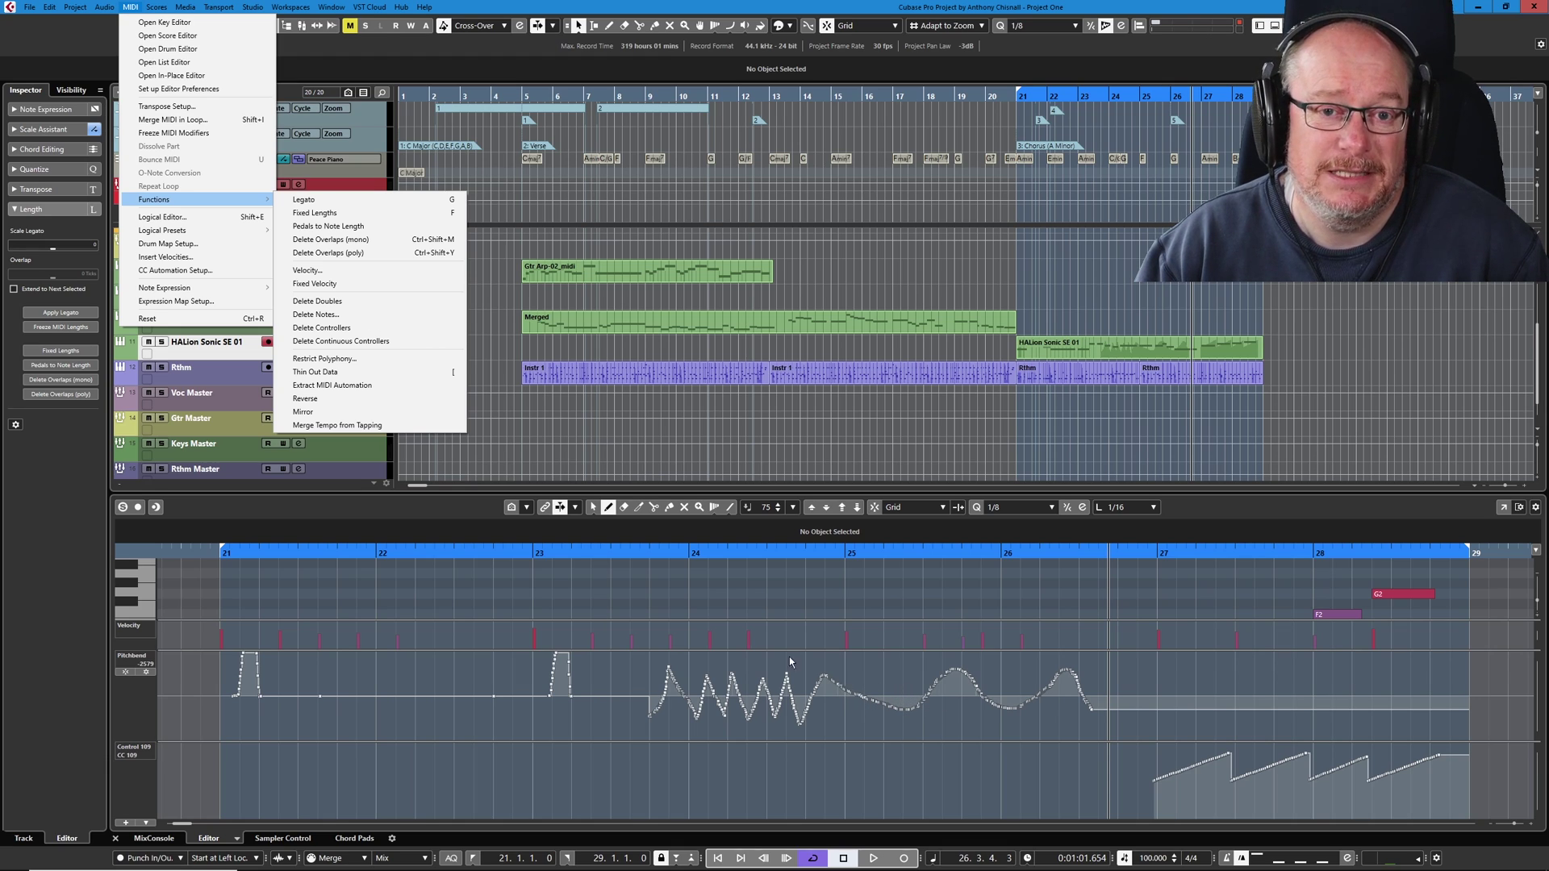
click(320, 375)
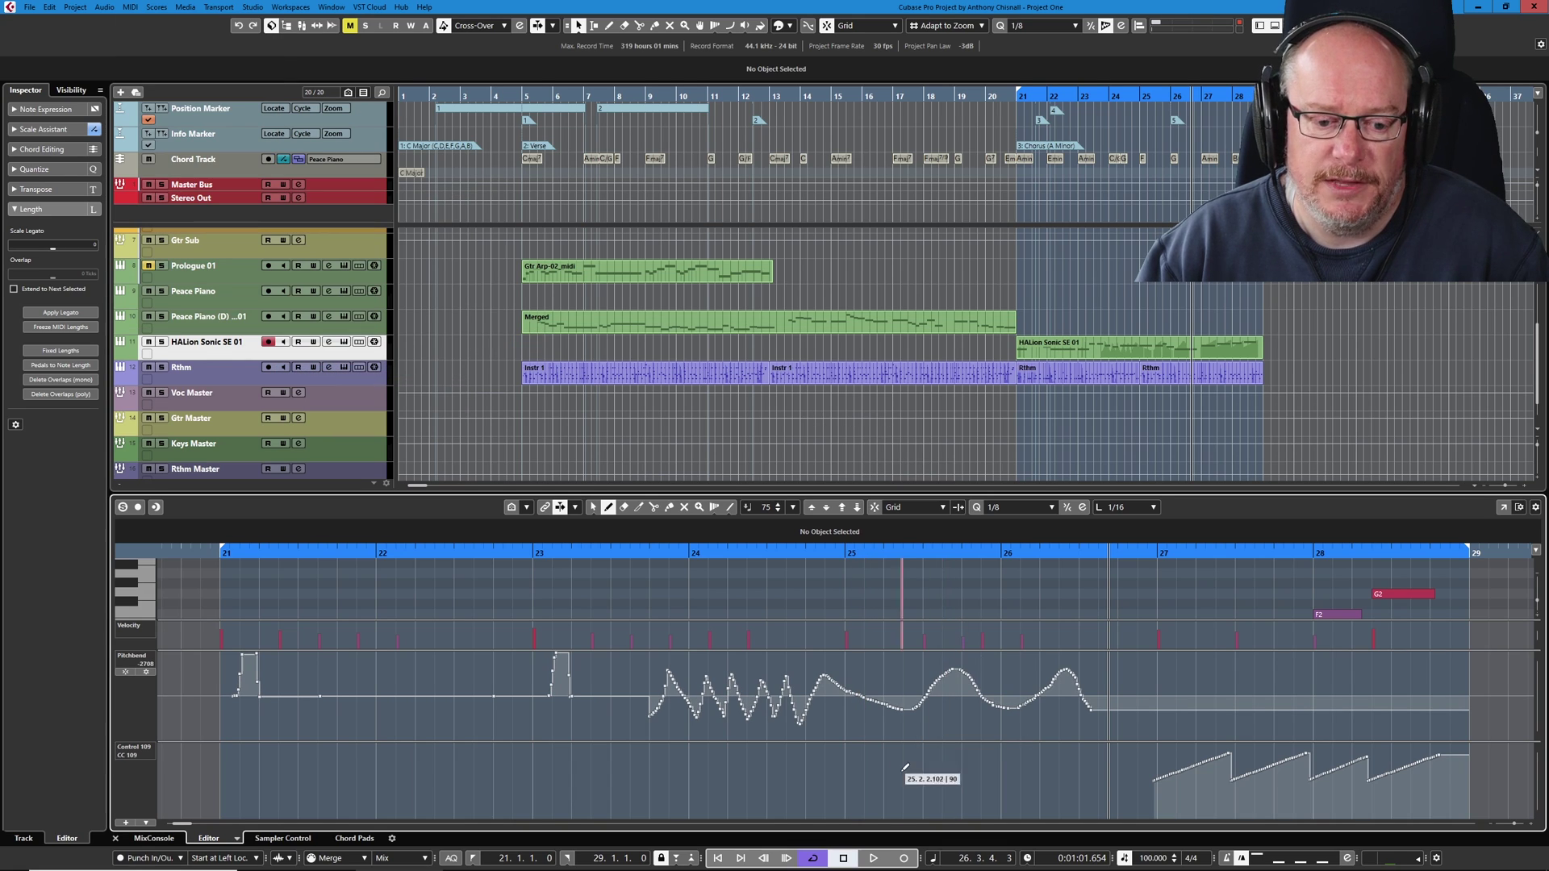
- Delete the drawn bar 24–26 pitch-bend events, keeping the short bends in bars 21 and 23
scroll(905, 766, up, 10)
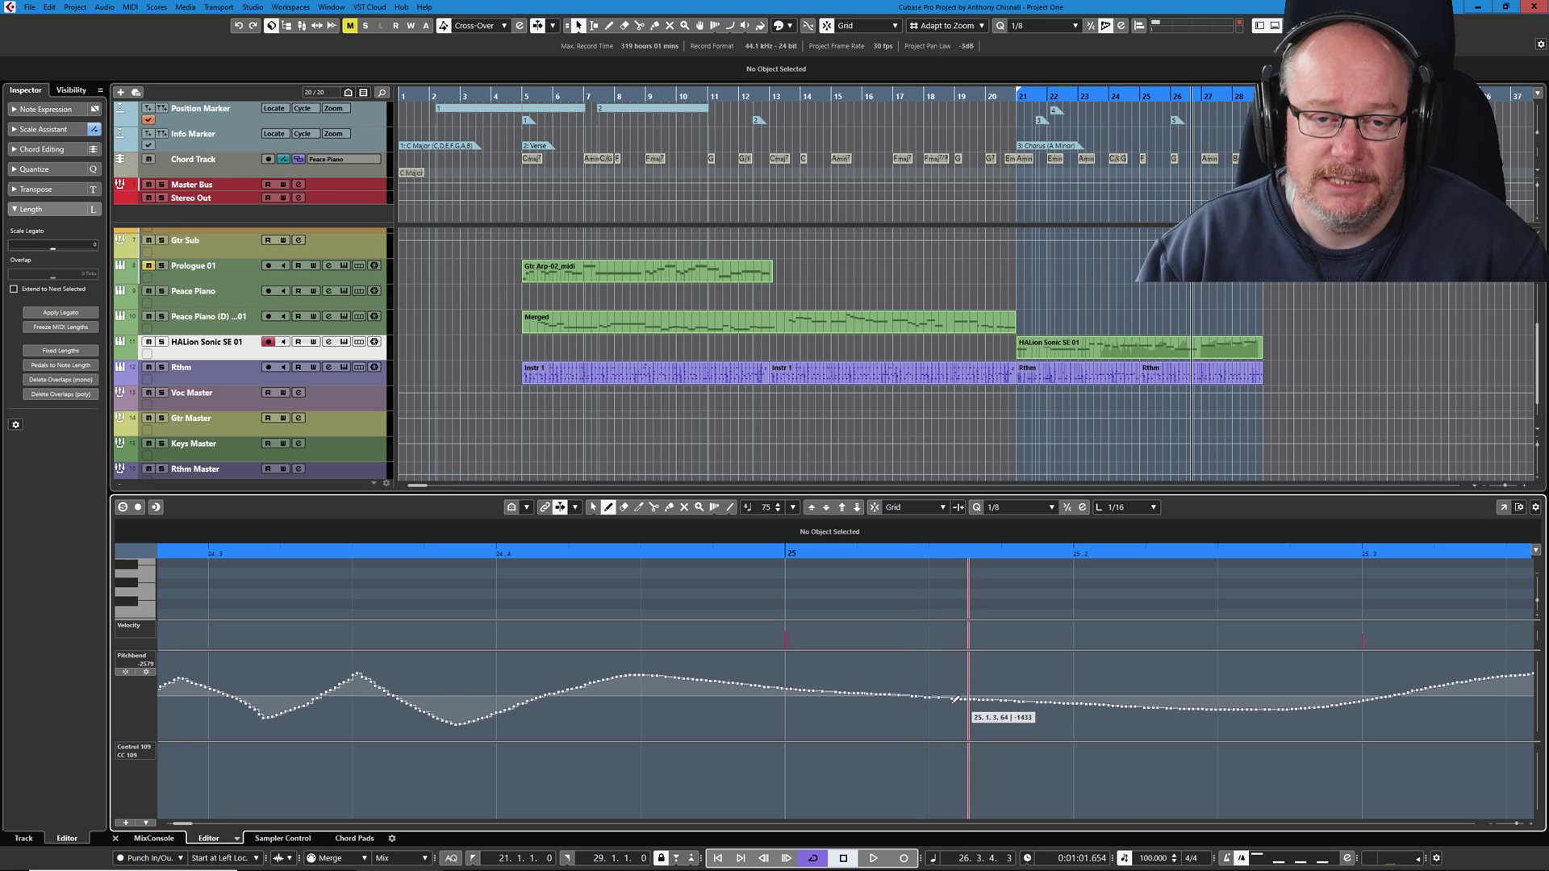
scroll(893, 620, down, 3)
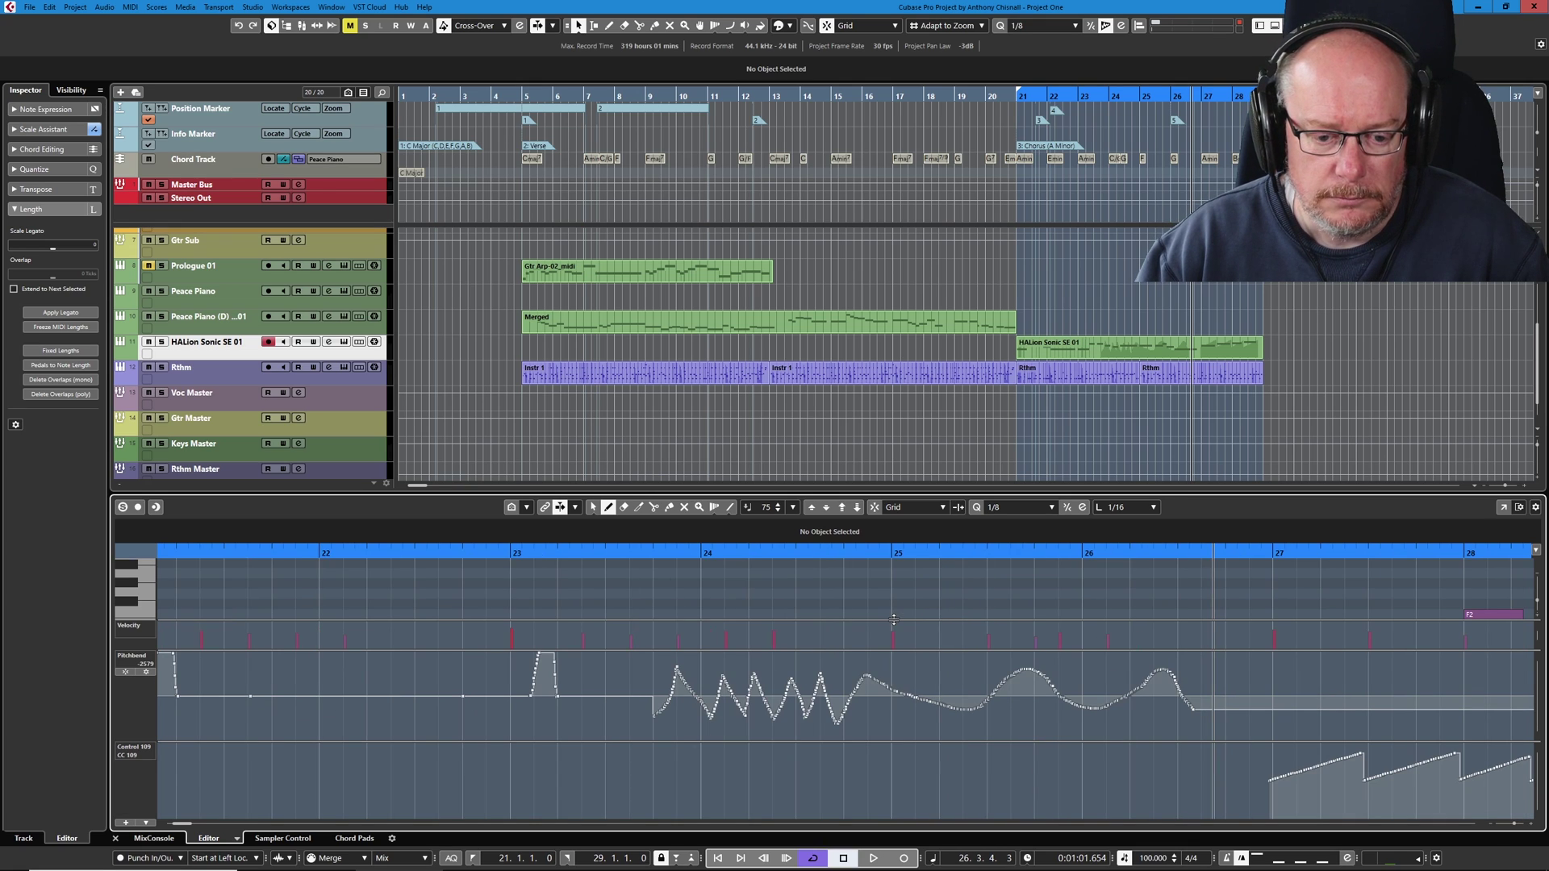
key(1)
key(Delete)
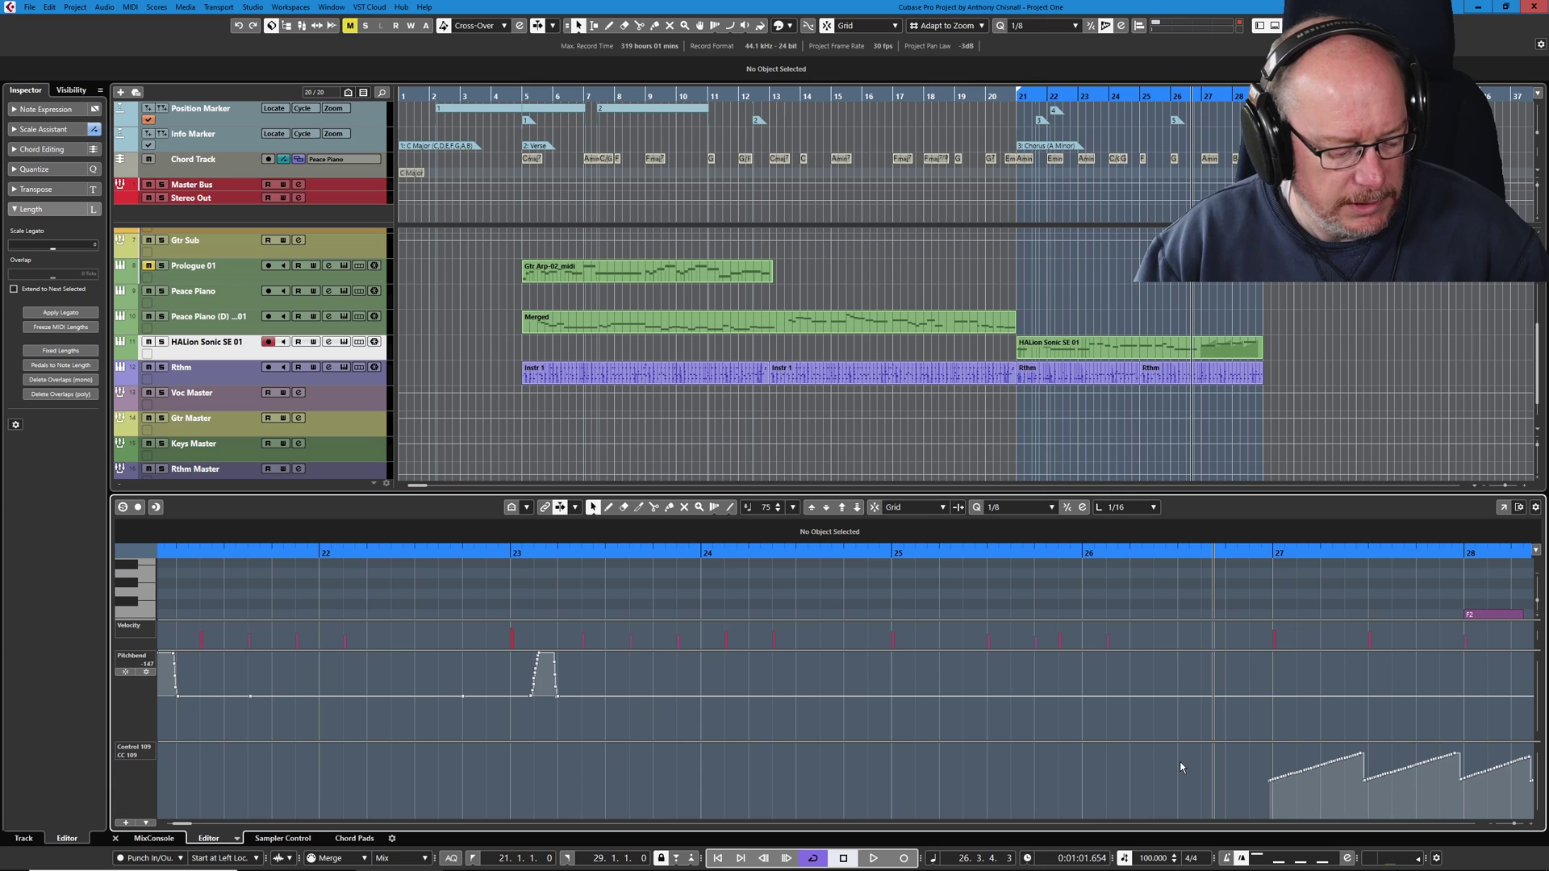
key(shift+f)
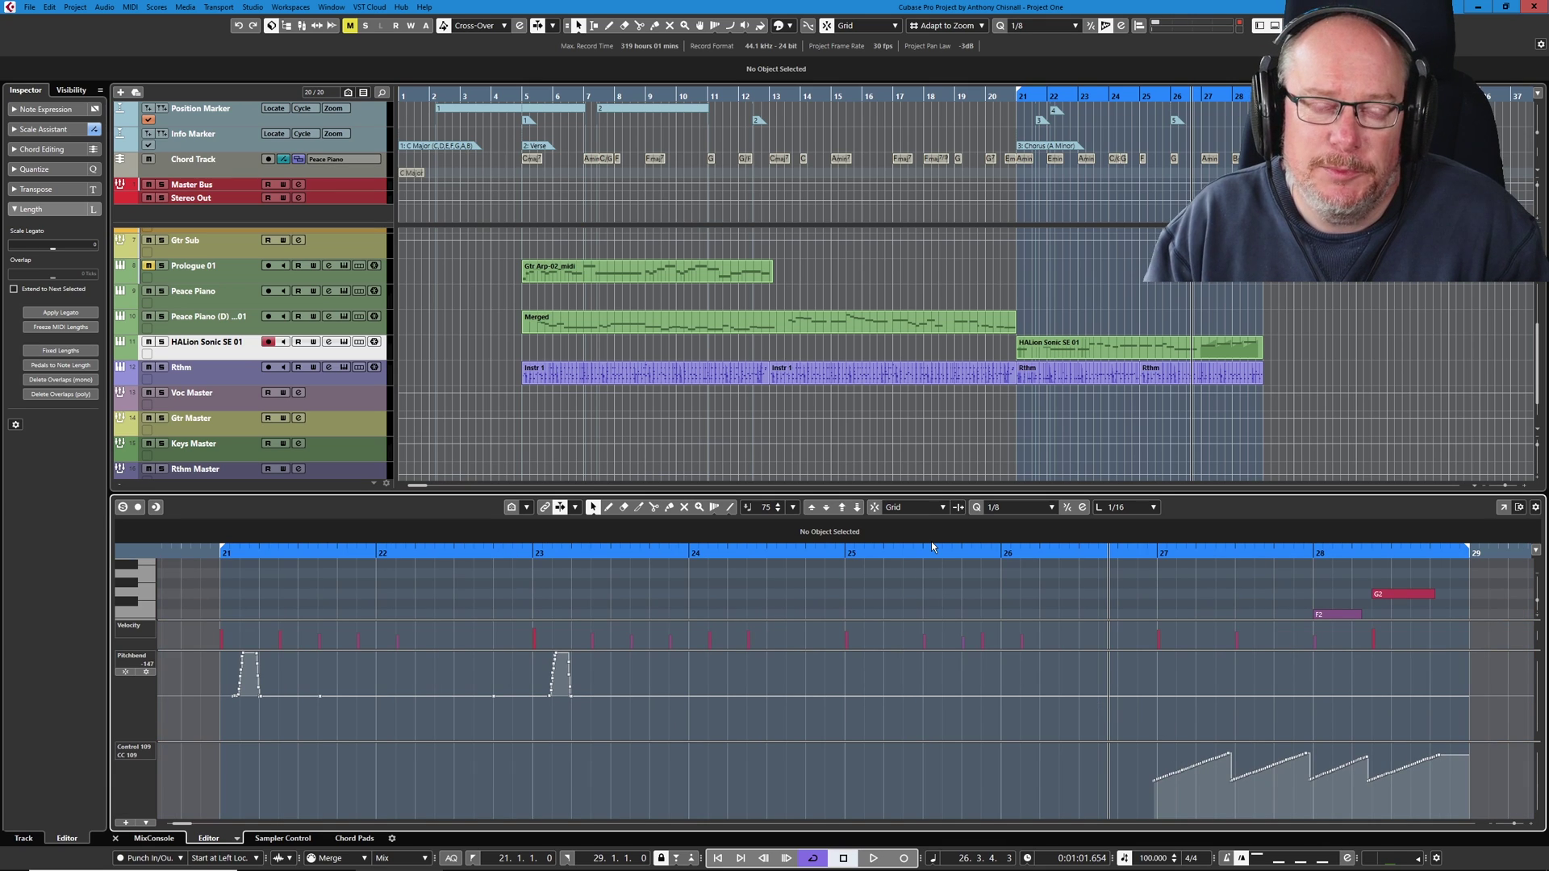